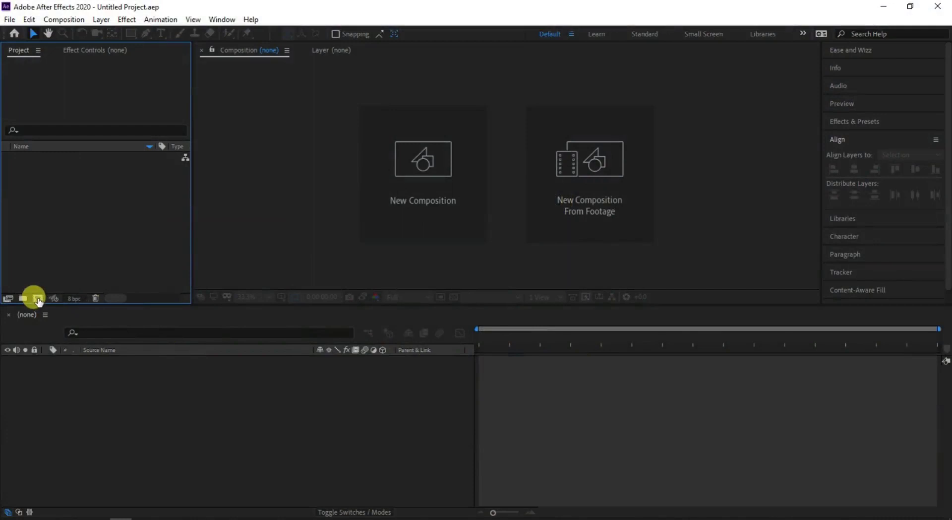
Create a 1920 x 1080 composition named Main at 29.97 fps with a duration of 5 seconds.
left_click(38, 298)
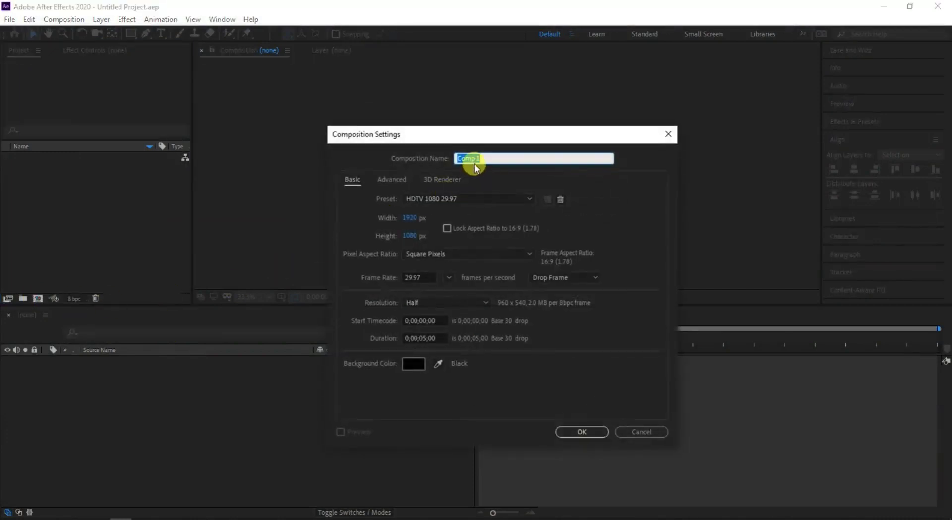
type("Main")
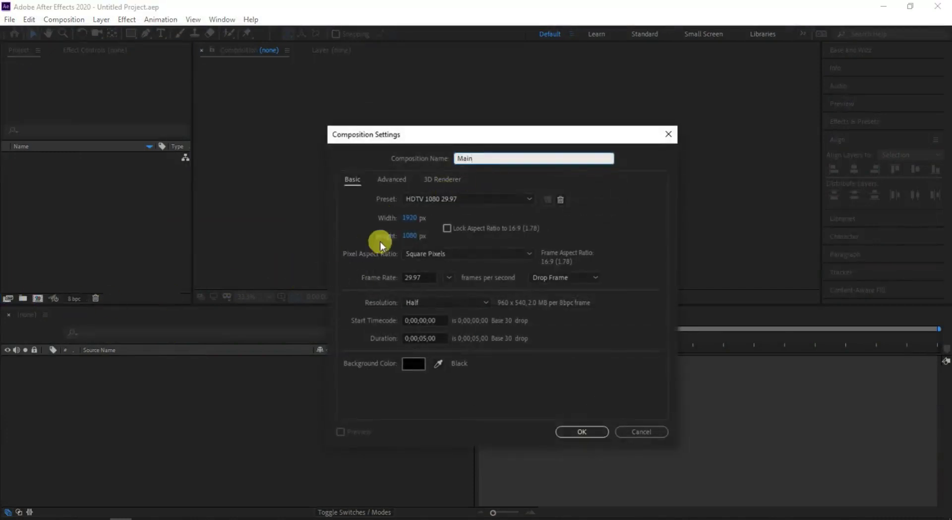
left_click(427, 338)
left_click(594, 432)
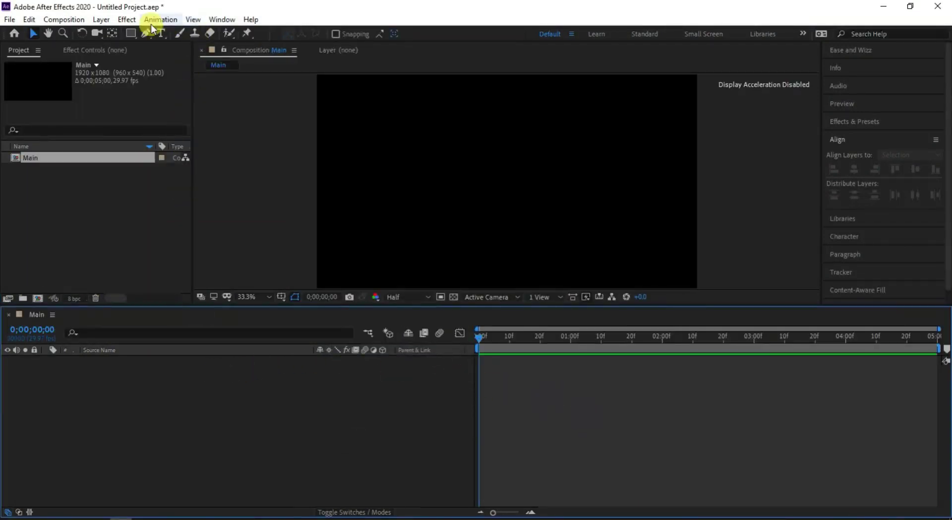
Draw an open seven-point zigzag graph line across the composition with the Pen tool, using a 10 px white stroke.
left_click(145, 33)
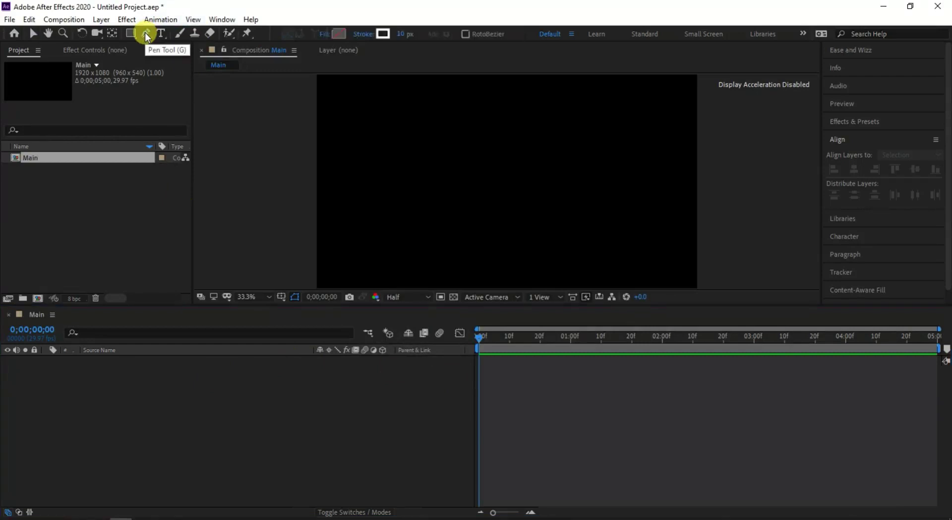
left_click(346, 242)
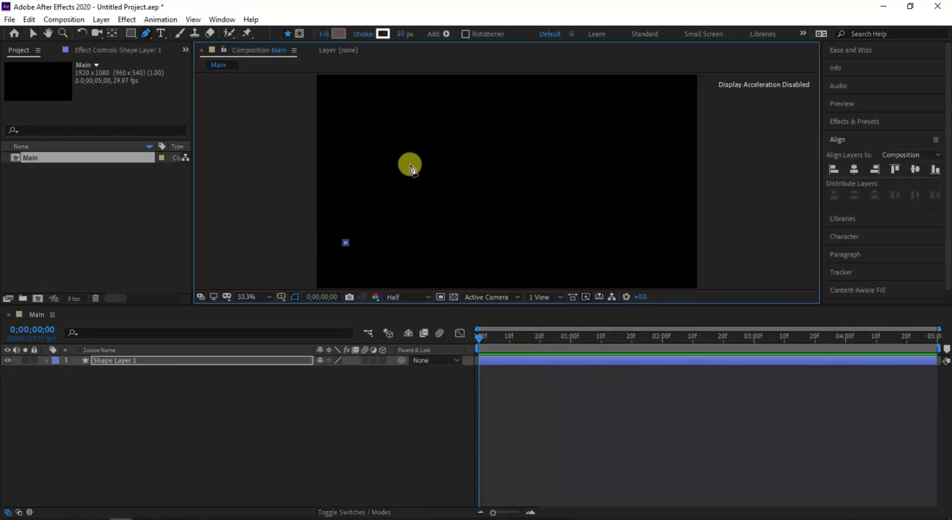
left_click(451, 227)
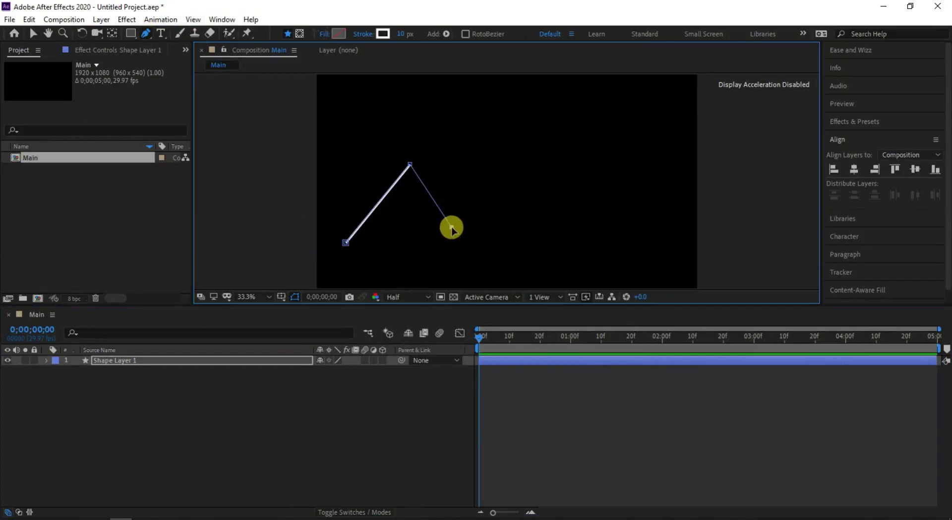
left_click(507, 130)
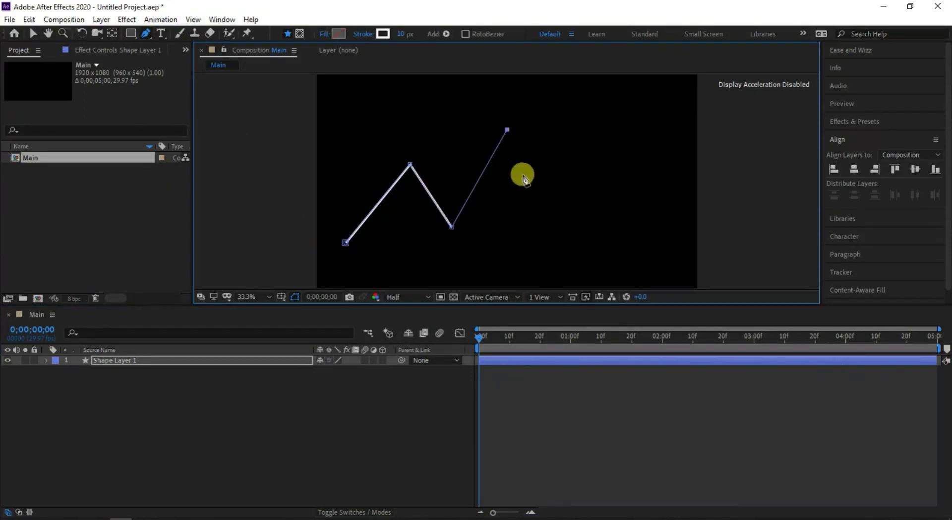
left_click(548, 259)
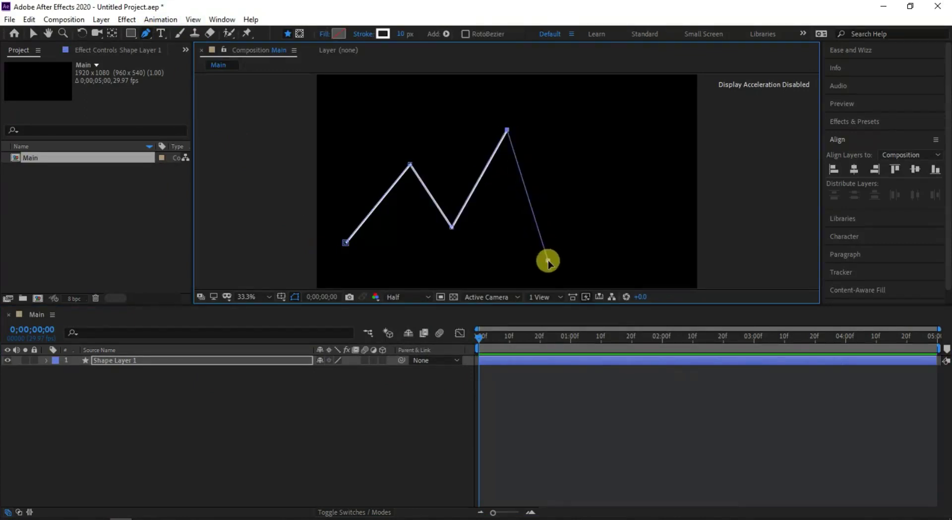
left_click(592, 166)
left_click(633, 222)
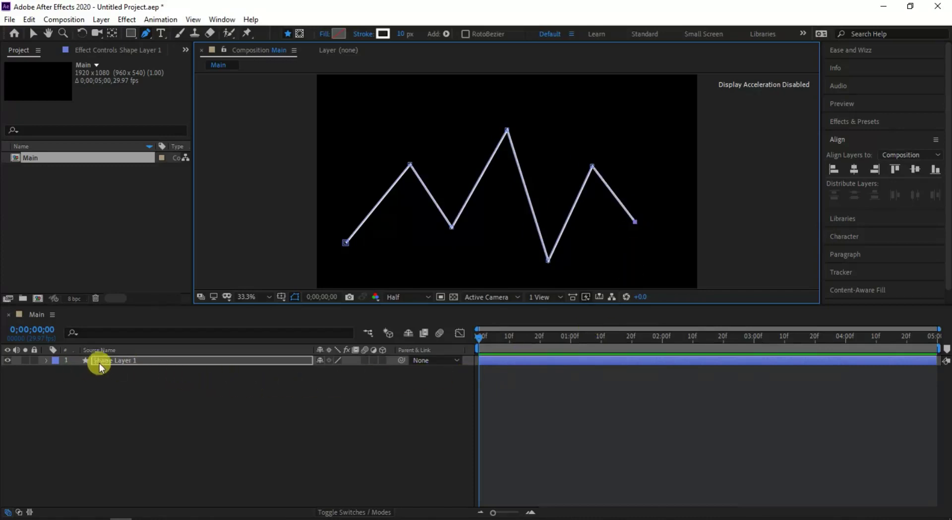
left_click(32, 34)
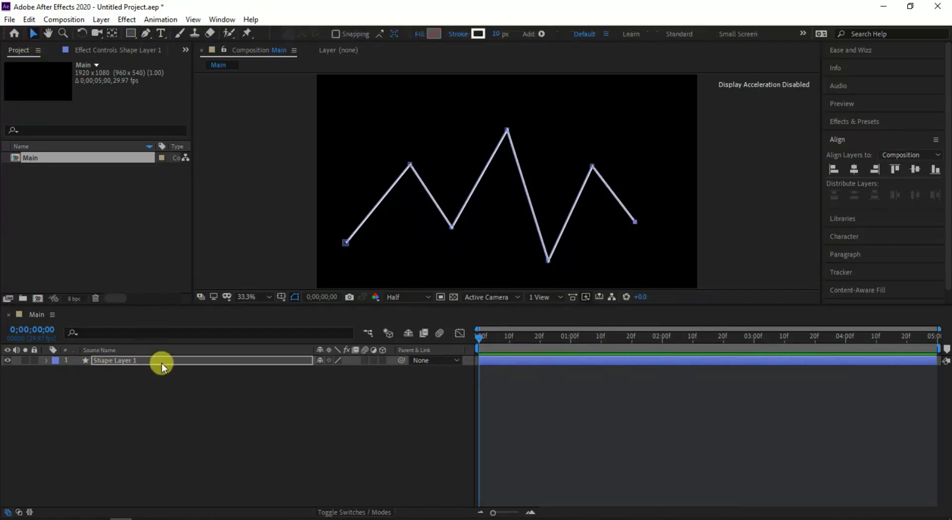
Create nulls from the zigzag line's path with the Points Follow Nulls option of the Create Nulls From Paths script.
left_click(144, 361)
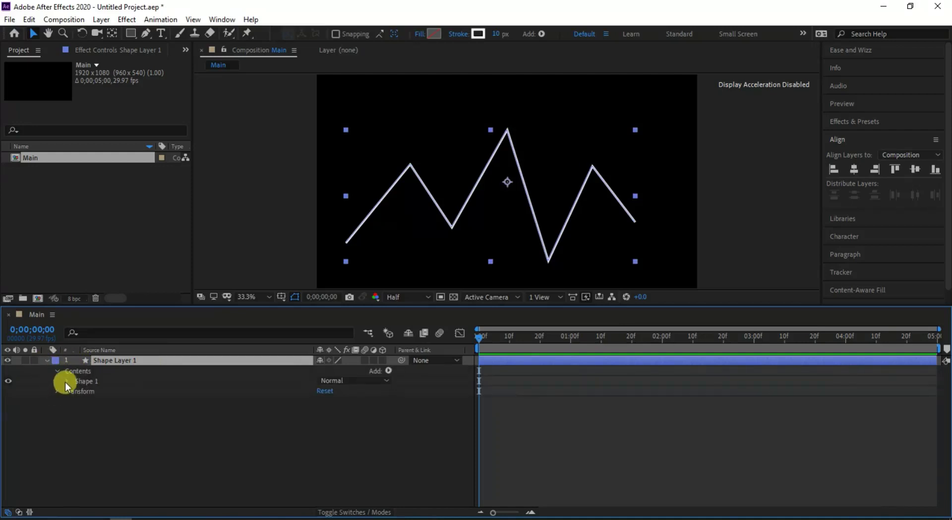
left_click(68, 381)
left_click(77, 391)
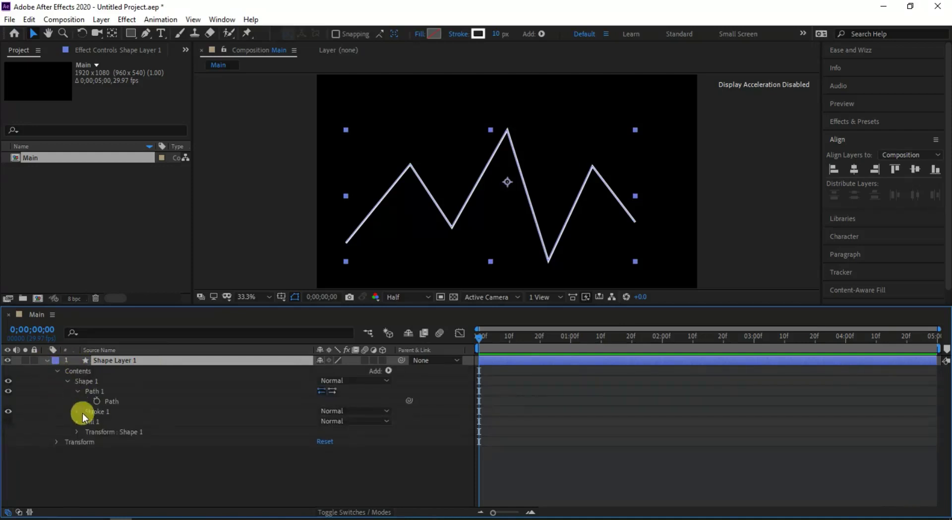
left_click(122, 402)
left_click(221, 19)
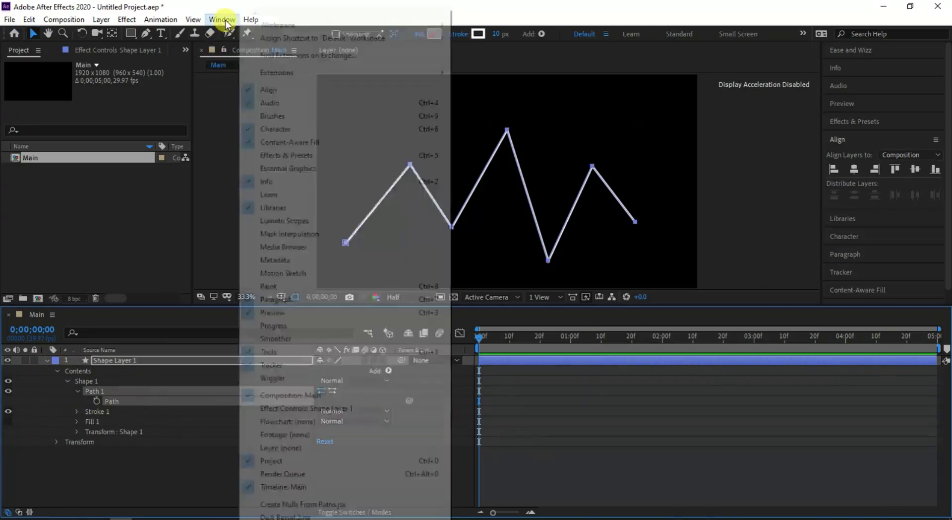
left_click(275, 505)
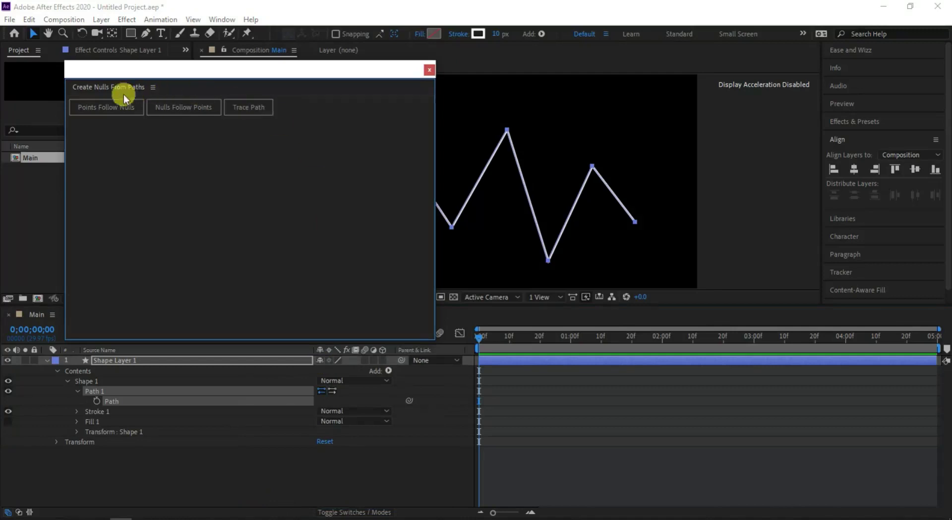
left_click(105, 107)
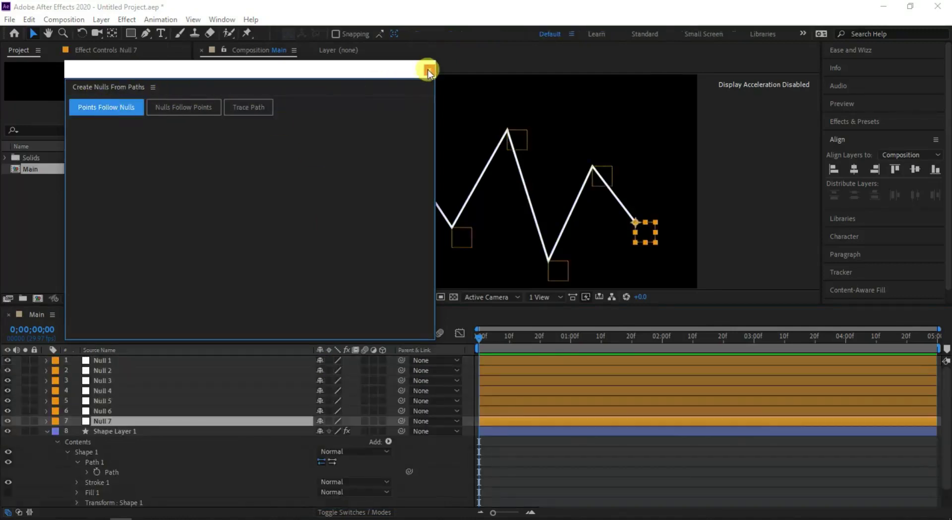
left_click(429, 69)
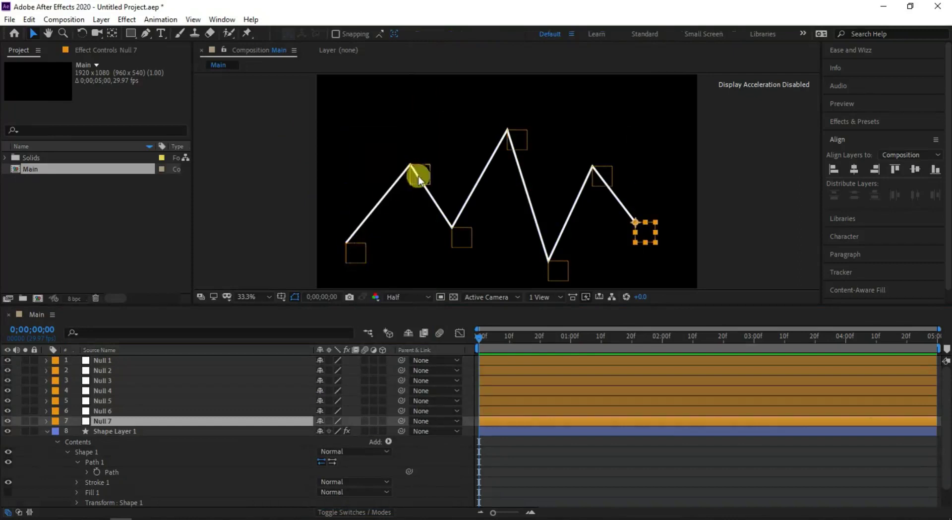
Distribute all seven null layers evenly by their horizontal centers and hide them.
left_click(104, 408)
left_click(115, 399)
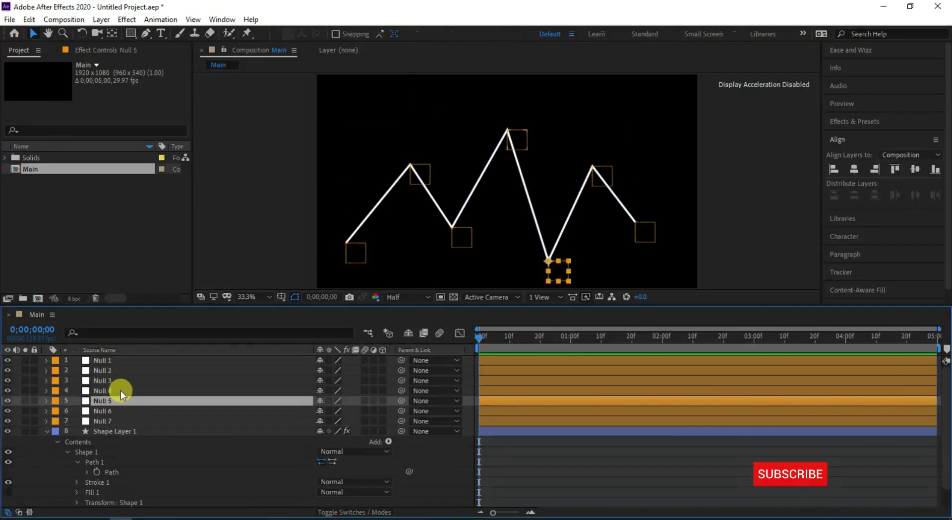
left_click(124, 390)
left_click(128, 360)
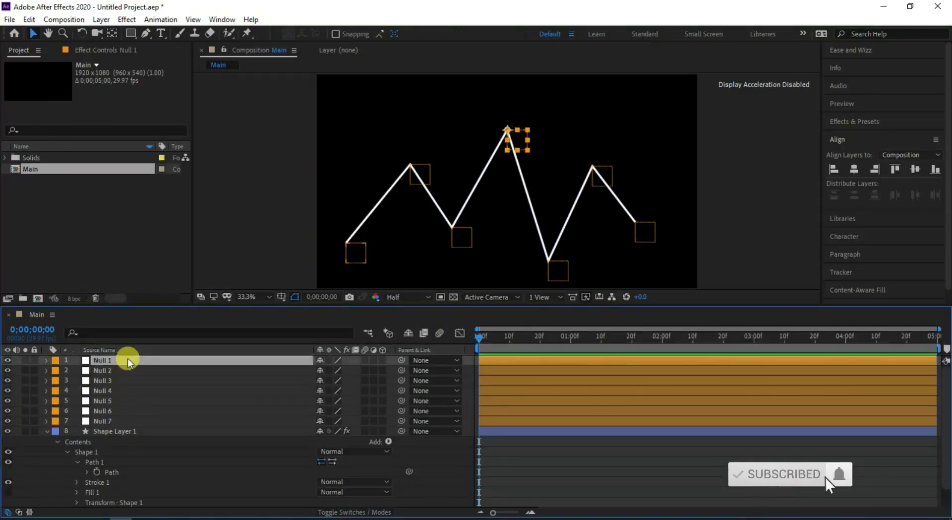
left_click(123, 423, "shift")
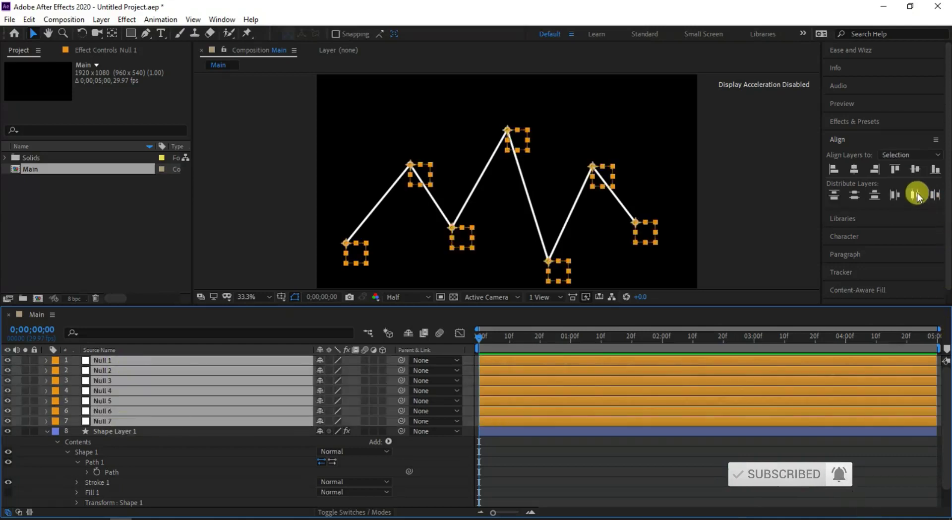
left_click(915, 194)
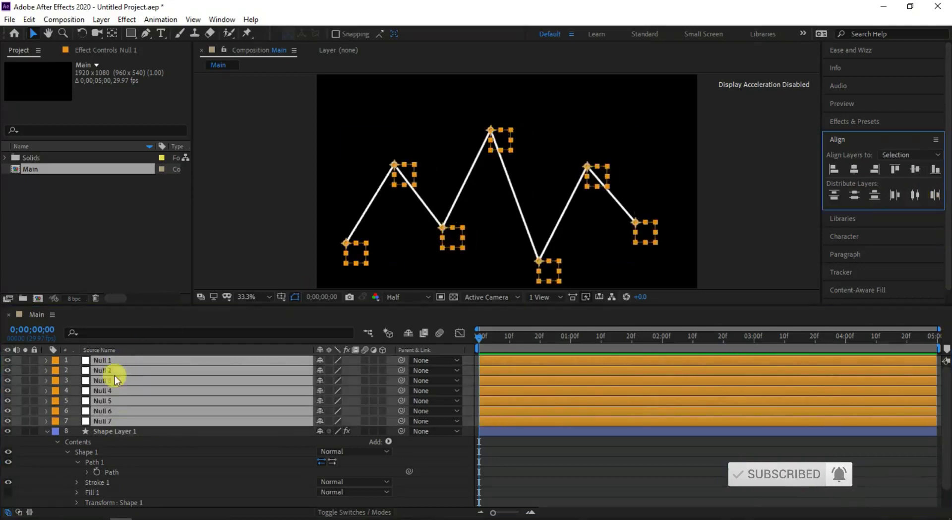
left_click(6, 362)
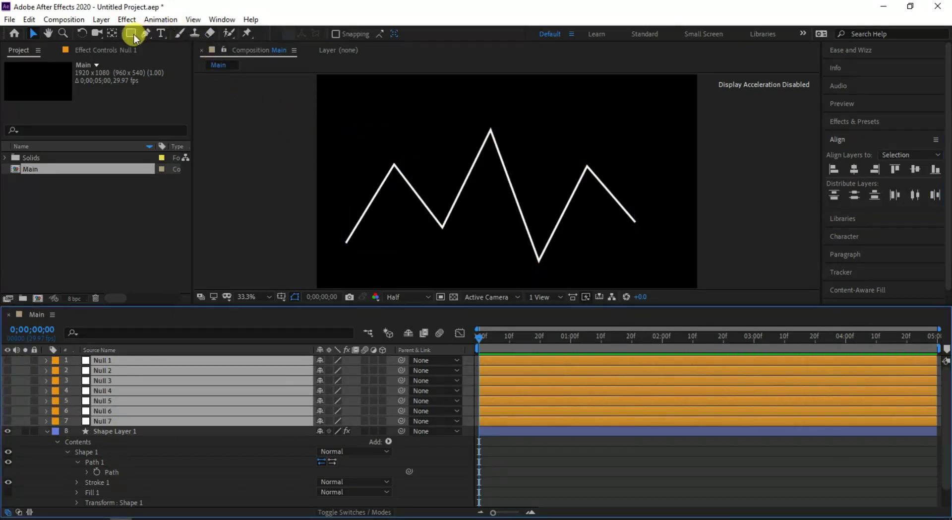
Draw a small circle above the graph line's left end, with a solid blue fill and no stroke.
left_click_drag(135, 35, 161, 57)
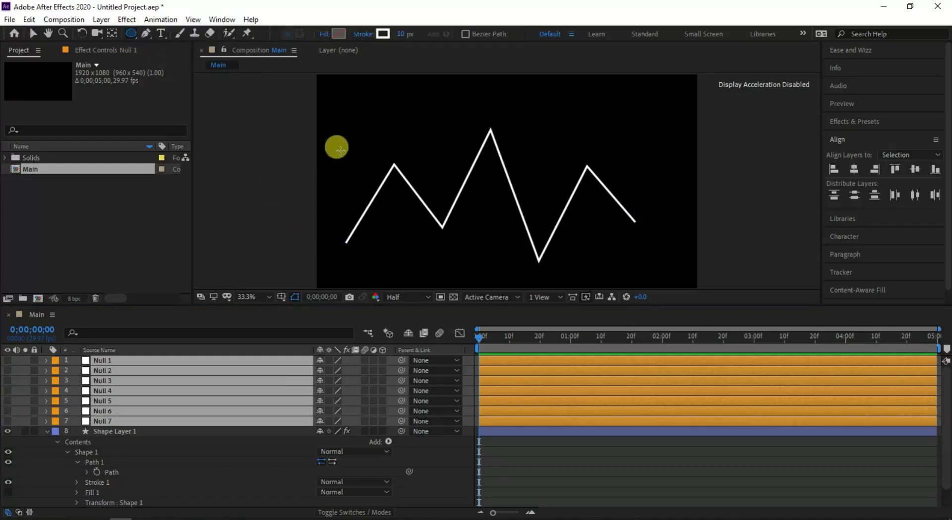
left_click_drag(336, 147, 345, 157)
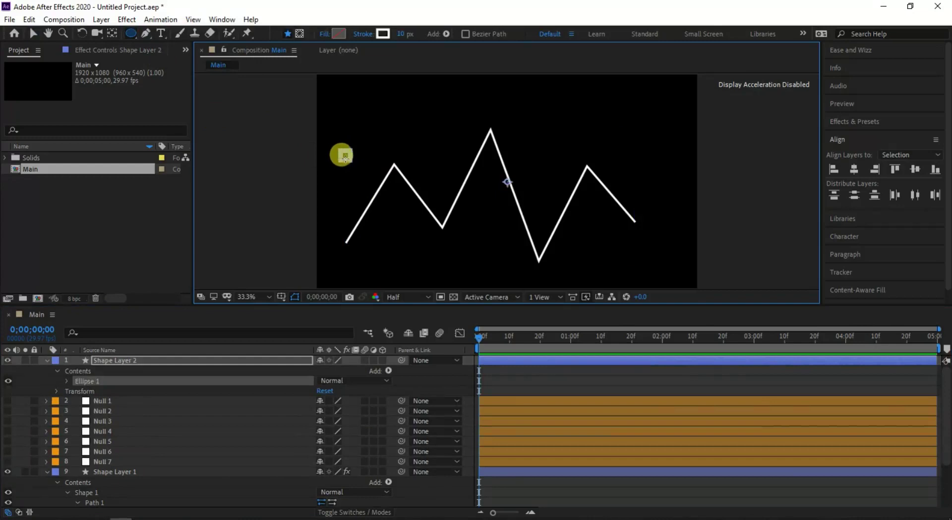
left_click(325, 36)
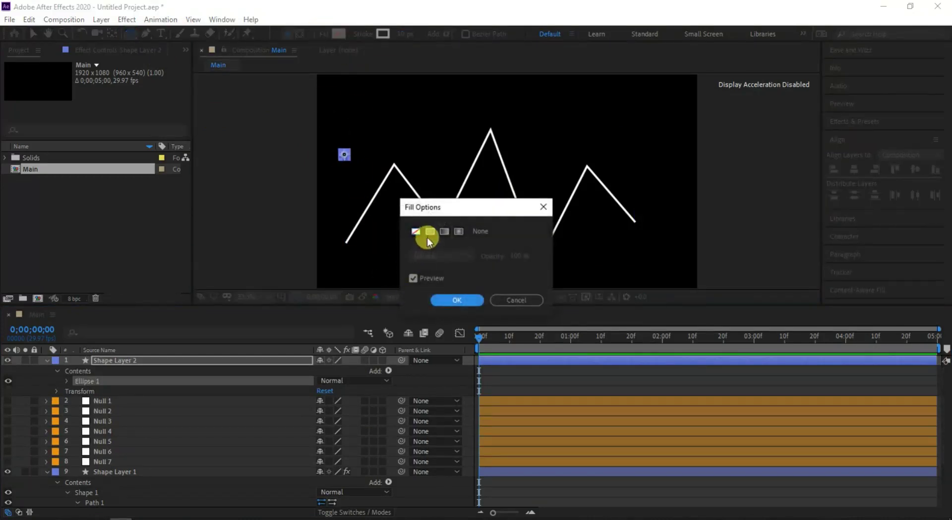
left_click(457, 300)
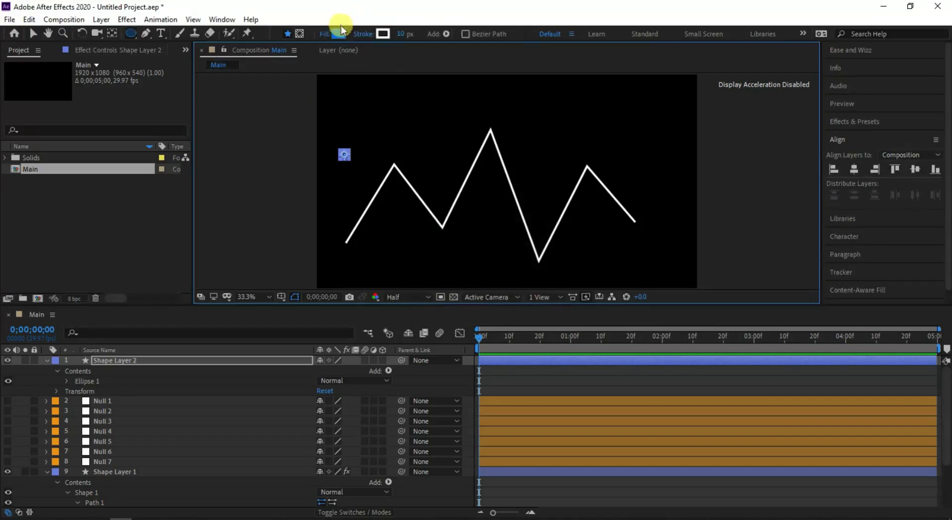
left_click(363, 34)
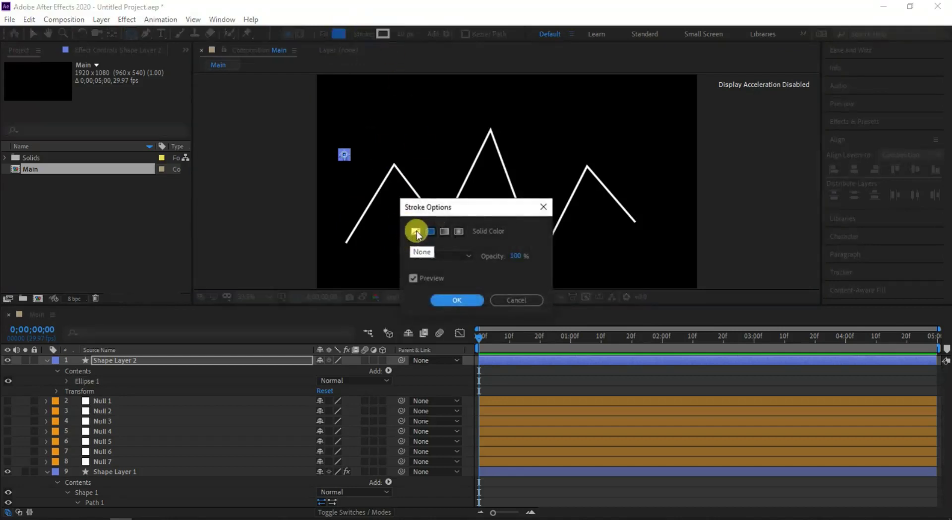
left_click(416, 233)
left_click(455, 299)
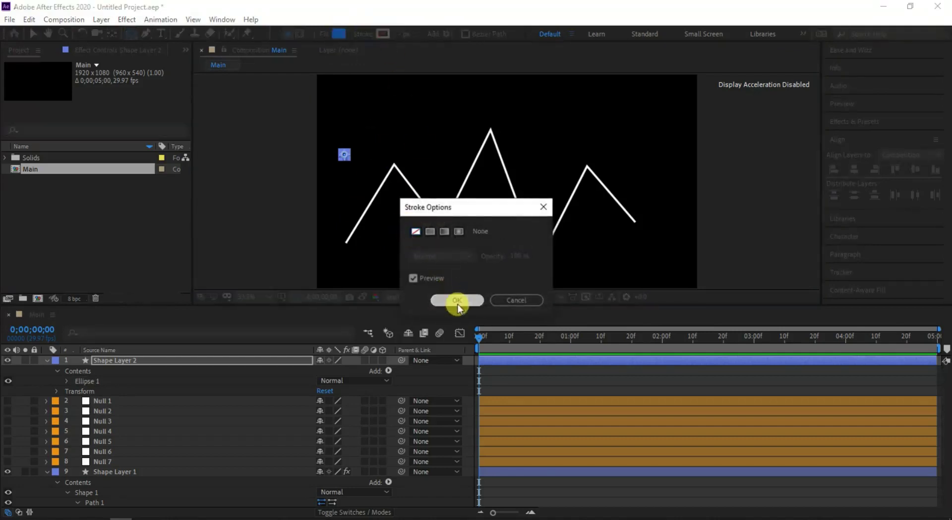
left_click(34, 34)
left_click(221, 154)
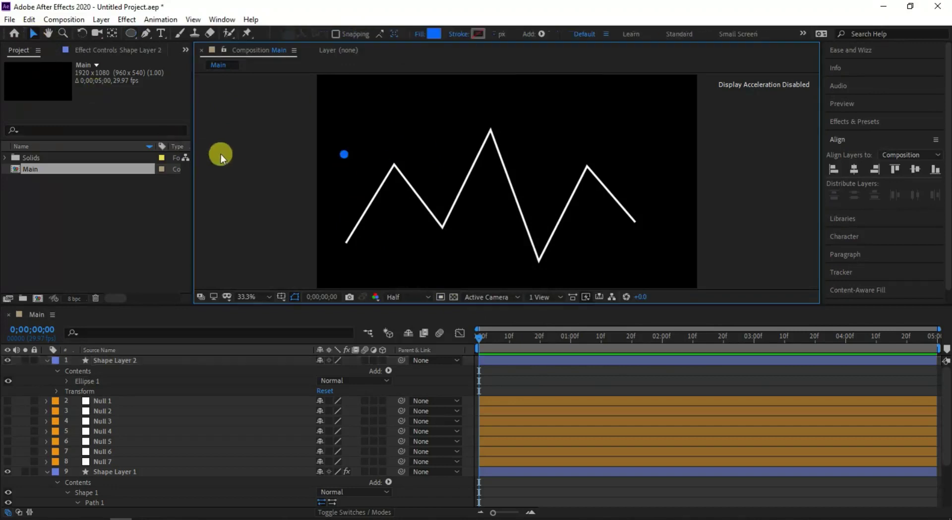
Reveal the Position property of the circle's layer and of all seven null layers.
left_click(342, 156)
left_click(103, 360)
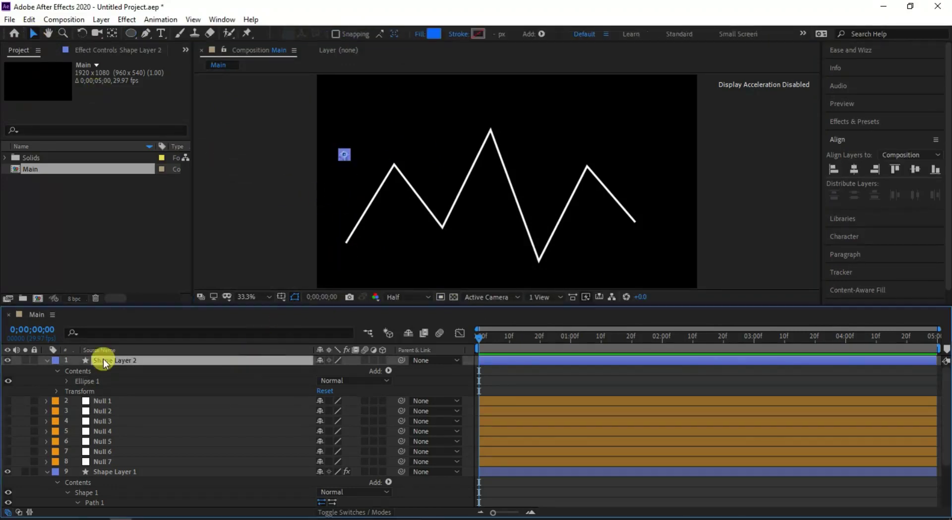
key("p")
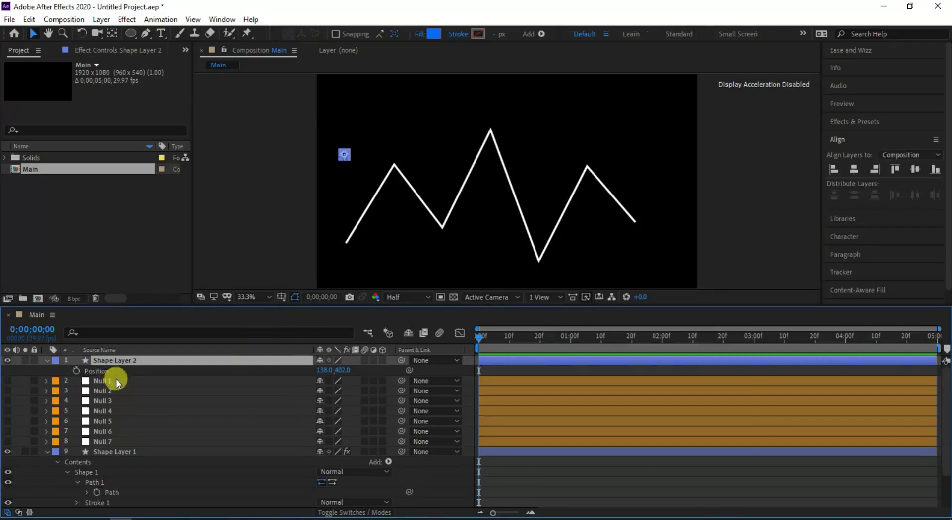
left_click(102, 380)
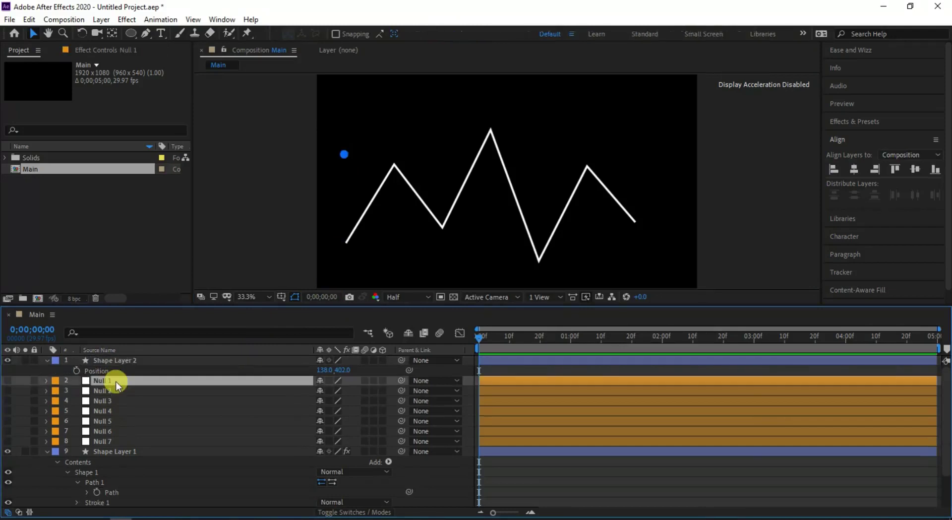
left_click(123, 441, "shift")
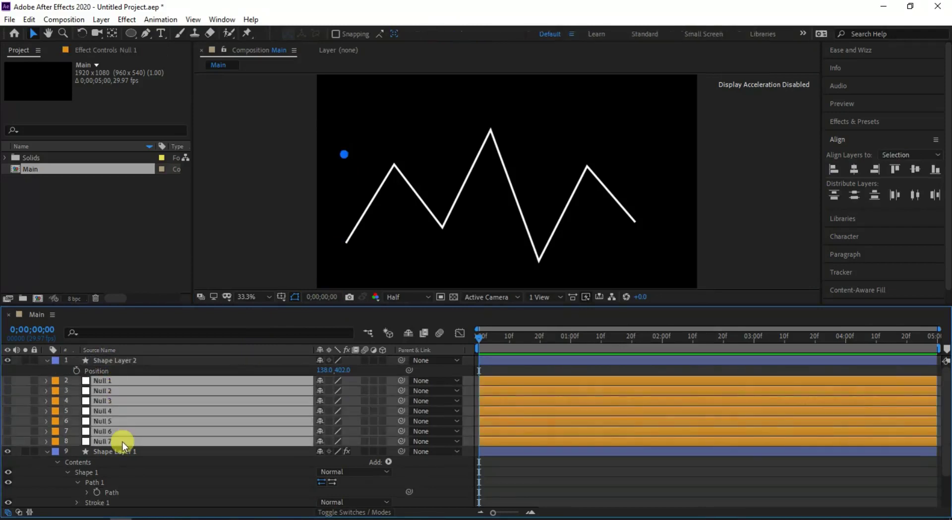
key("p")
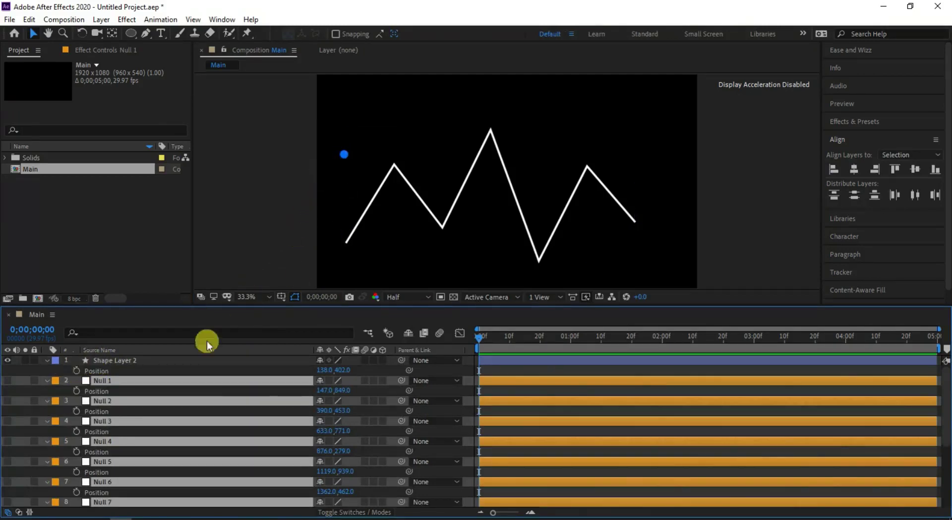
Link the circle layer's Position to Null 1's Position with an expression.
left_click(77, 370, "alt")
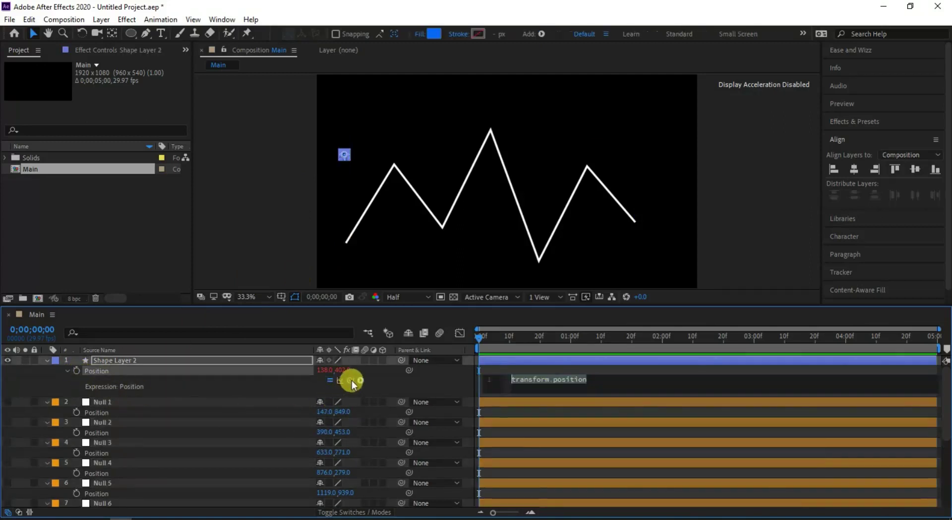
left_click_drag(352, 379, 192, 416)
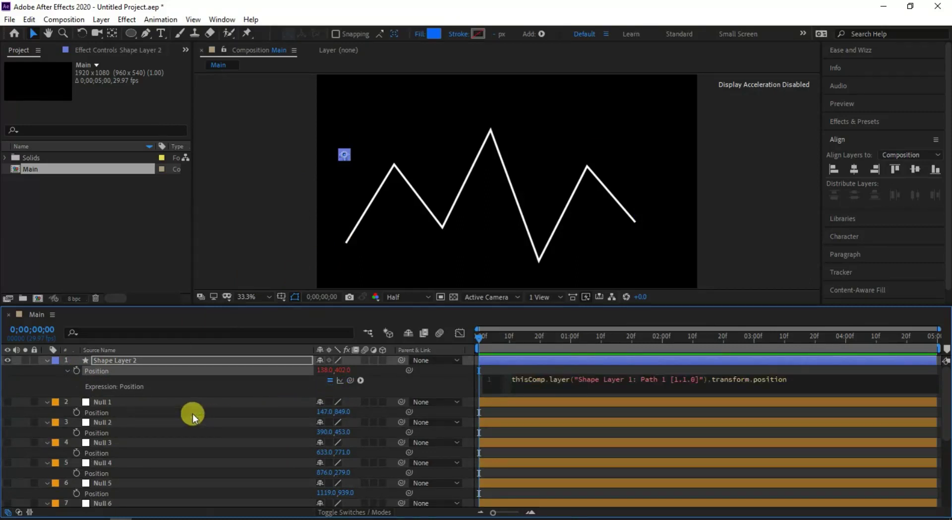
left_click(256, 260)
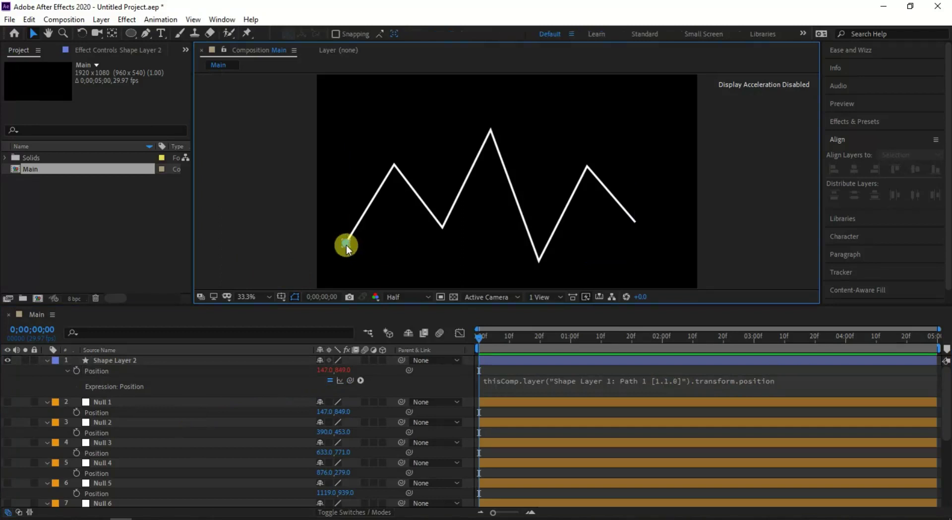
Duplicate the circle layer, place the copy directly below Null 1, and link its Position to Null 2's Position with an expression.
left_click(148, 364)
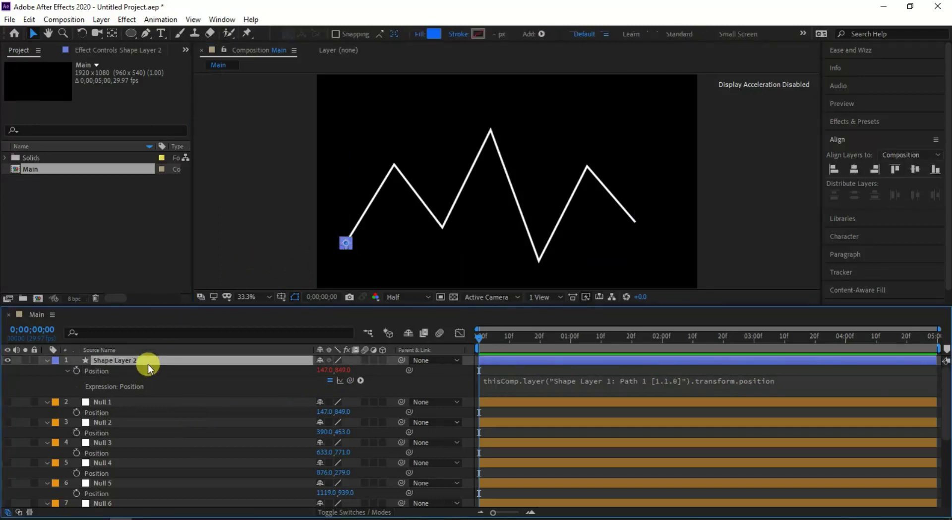
key("ctrl+d")
left_click_drag(141, 359, 128, 420)
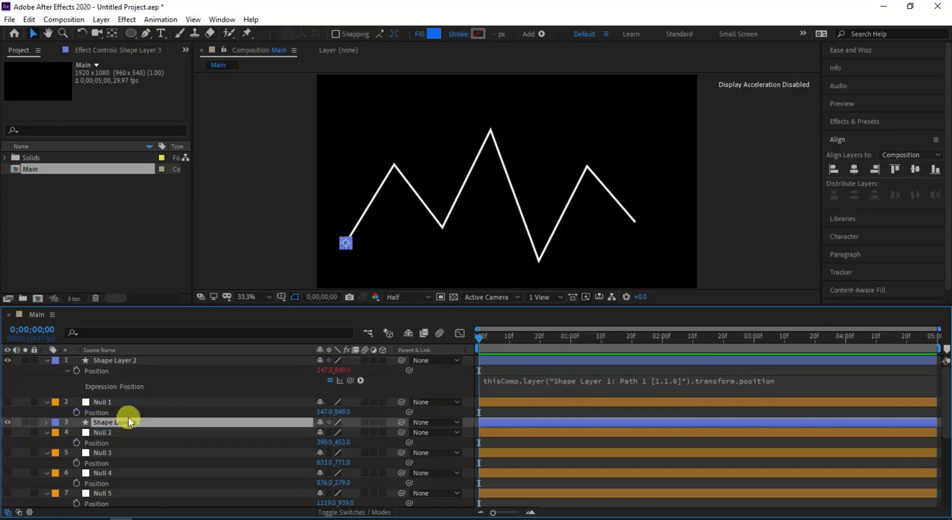
left_click(46, 360)
left_click(47, 370)
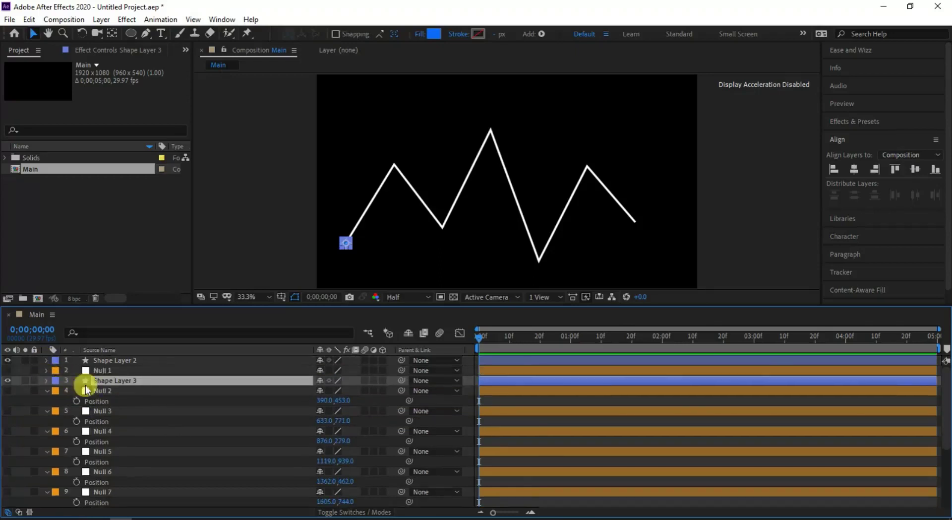
key("p")
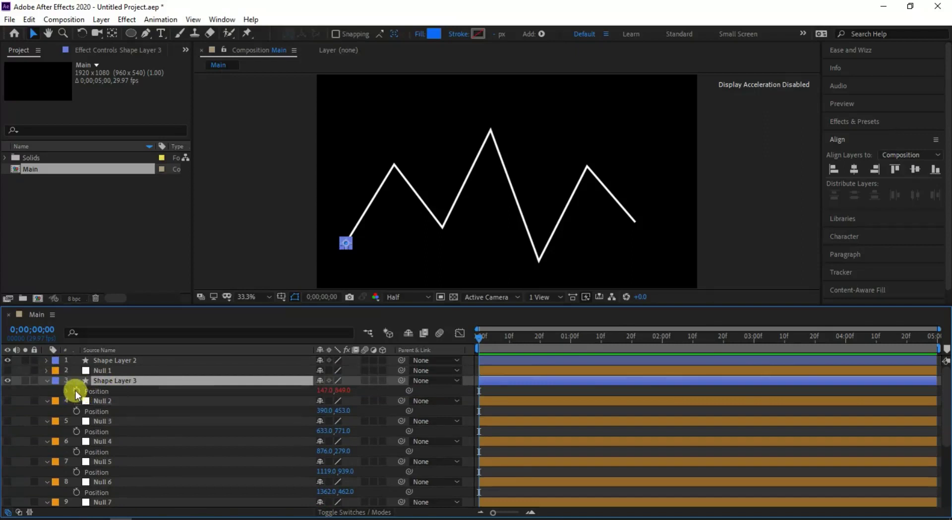
left_click(75, 390, "alt")
left_click(76, 391, "alt")
type("thisComp.layer(\"Shape Layer 1: Path 1 [1.1.1]\").transform.position")
left_click(46, 381)
Duplicate the second circle layer, place the copy directly below Null 2, and link its Position to Null 3's Position.
left_click(123, 380)
key("ctrl+d")
left_click_drag(124, 382, 124, 416)
key("p")
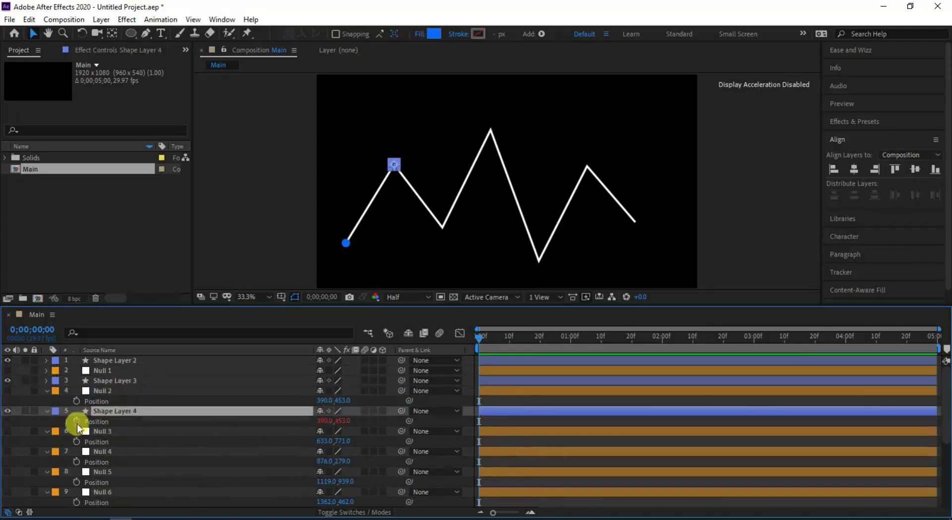
left_click(77, 421, "alt")
left_click(77, 422, "alt")
left_click_drag(351, 431, 97, 463)
left_click(46, 390)
left_click(47, 401)
Duplicate the third circle layer, place the copy directly below Null 3, and link its Position to Null 4's Position.
key("ctrl+d")
left_click_drag(119, 401, 129, 434)
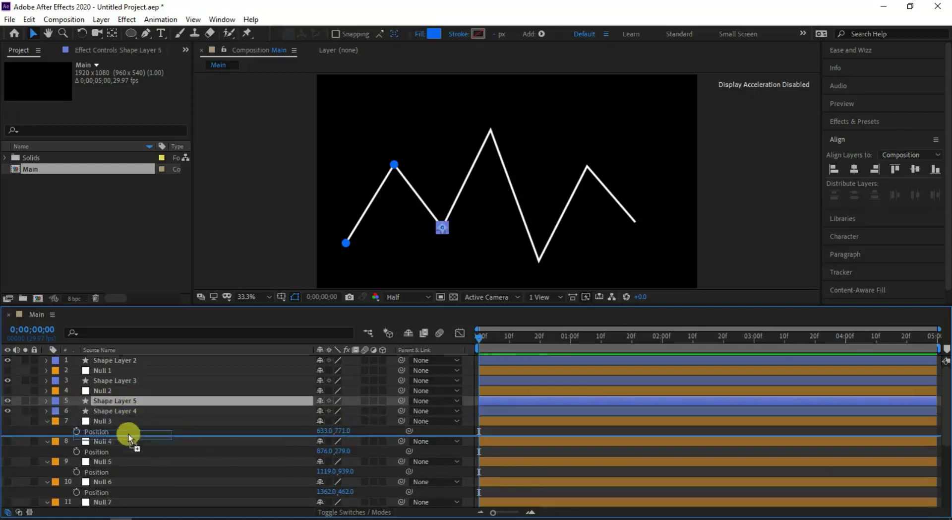
key("p")
left_click(77, 431, "alt")
left_click(76, 431, "alt")
left_click_drag(351, 441, 97, 473)
left_click(47, 421)
Duplicate the fourth circle layer, place the copy directly below Null 4, and link its Position to Null 5's Position.
key("ctrl+d")
left_click_drag(130, 422, 142, 445)
key("p")
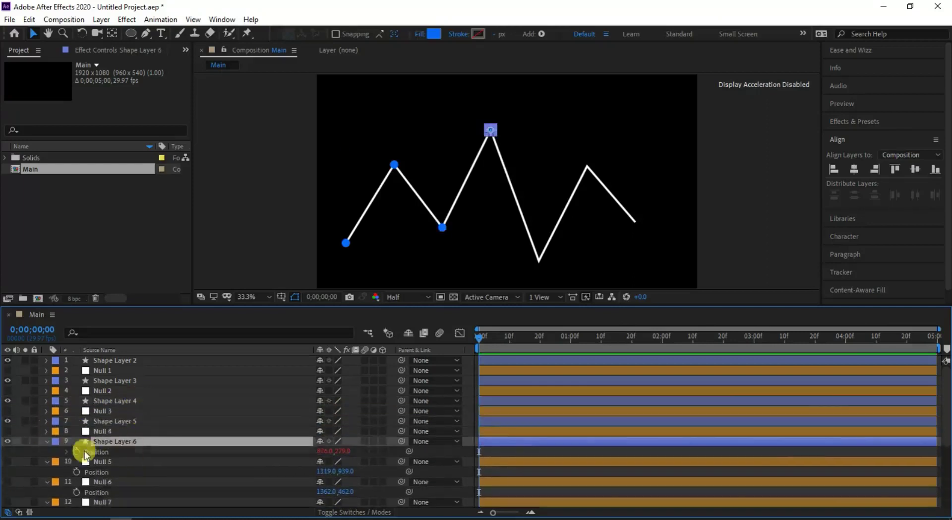
left_click(76, 452, "alt")
left_click(76, 452, "alt")
left_click_drag(350, 462, 97, 493)
left_click(47, 451)
Duplicate the fifth circle layer, place the copy directly below Null 5, and link its Position to Null 6's Position.
key("ctrl+d")
left_click_drag(103, 442, 107, 464)
key("p")
scroll(106, 459, "down", 1)
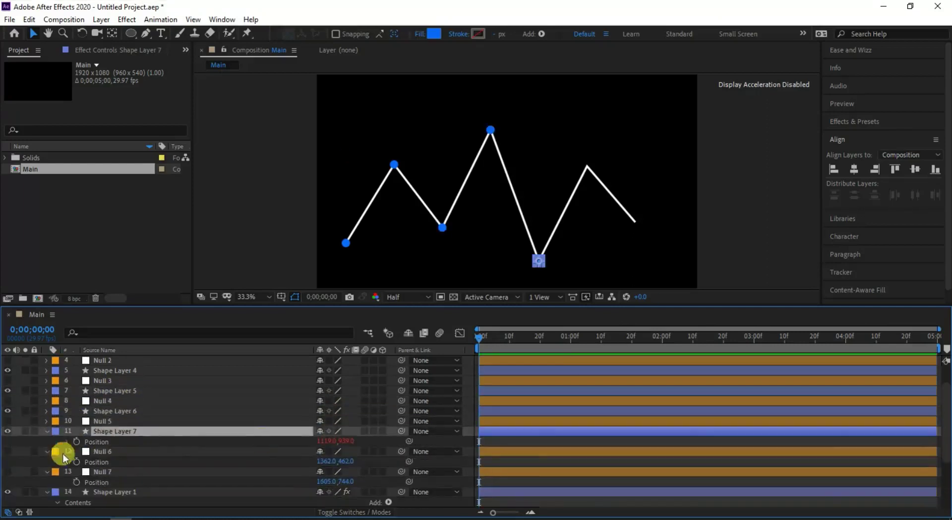
left_click(77, 441, "alt")
left_click(76, 442, "alt")
left_click_drag(351, 451, 99, 483)
Duplicate the sixth circle layer, place the copy directly below Null 6, and link its Position to Null 7's Position.
key("ctrl+d")
left_click_drag(120, 433, 107, 458)
key("p")
left_click(76, 462, "alt")
left_click(77, 461, "alt")
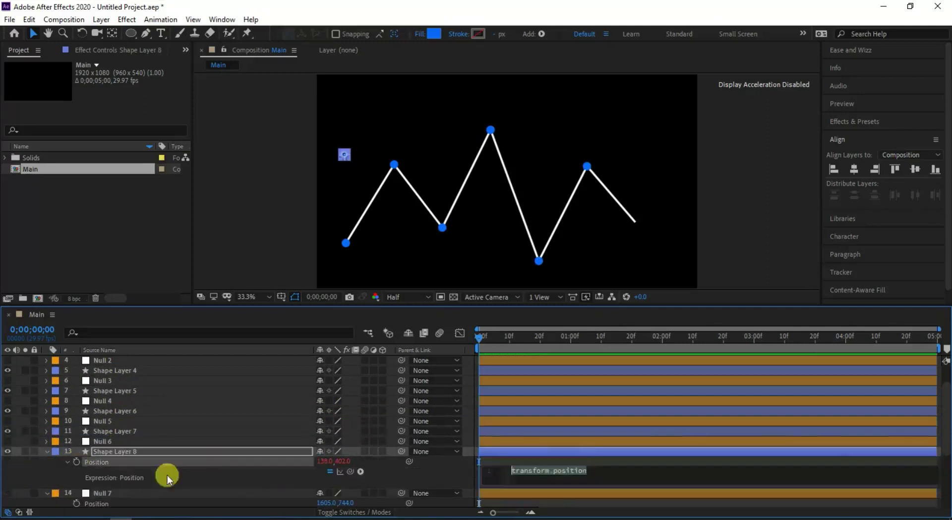
scroll(168, 475, "down", 2)
left_click(118, 450)
left_click_drag(351, 411, 99, 443)
Collapse the open properties of the last circle layer, Null 7 and the graph line layer.
left_click(47, 392)
left_click(47, 403)
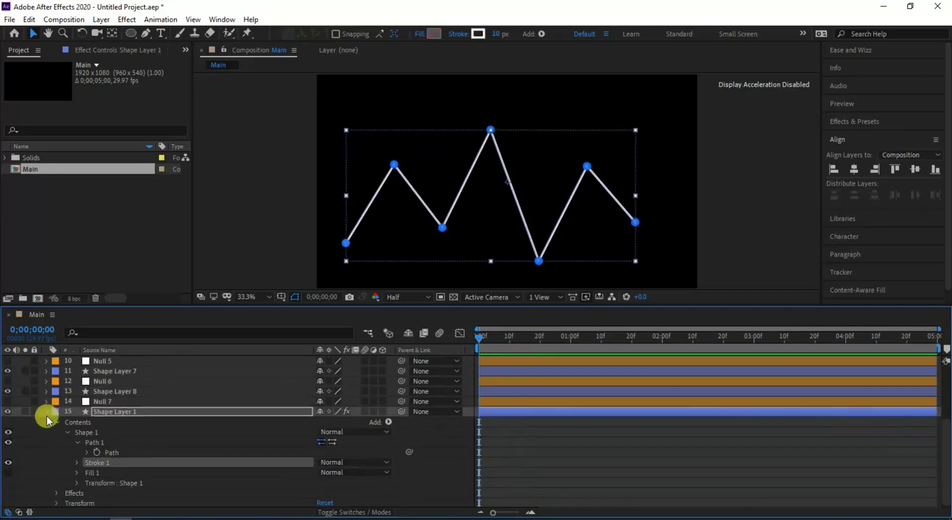
left_click(46, 415)
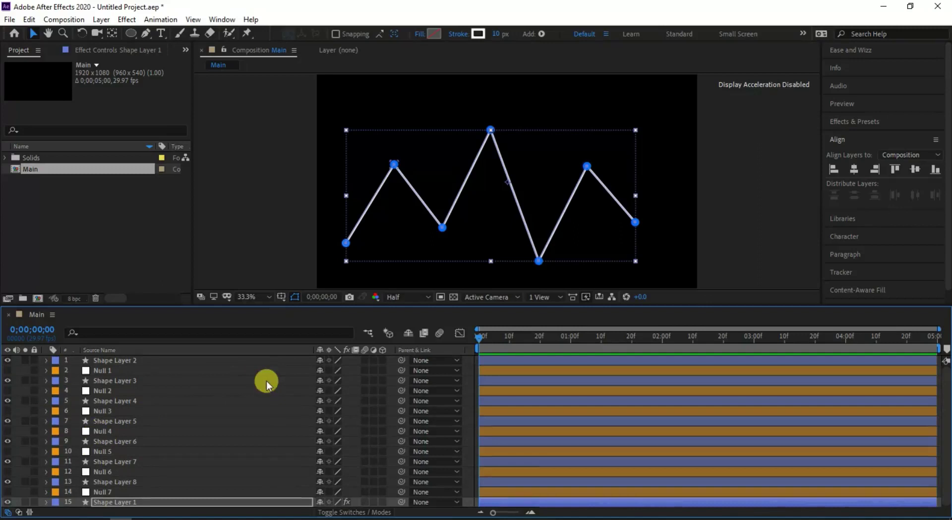
Mark the seven circle layers, Shape Layer 2 to Shape Layer 8, as shy and hide shy layers from the timeline.
left_click(139, 363)
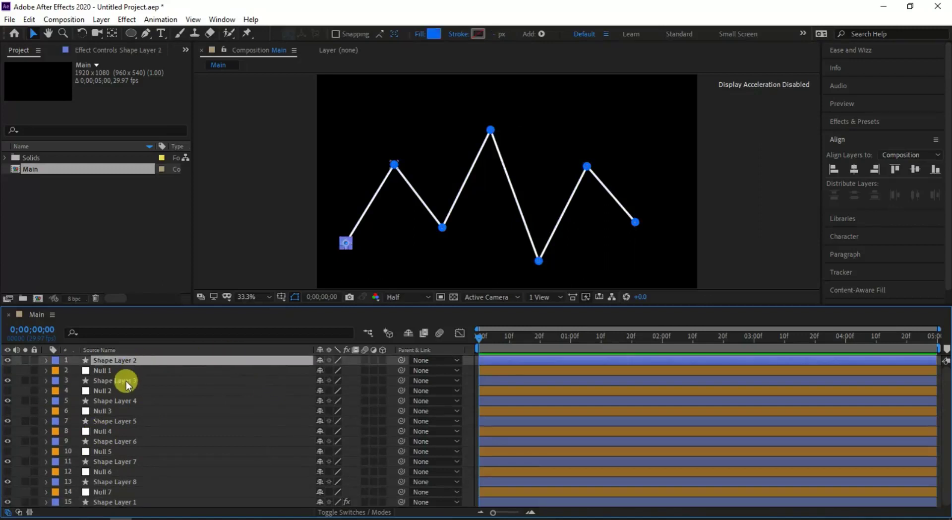
left_click(126, 381, "ctrl")
left_click(129, 402, "ctrl")
left_click(126, 421, "ctrl")
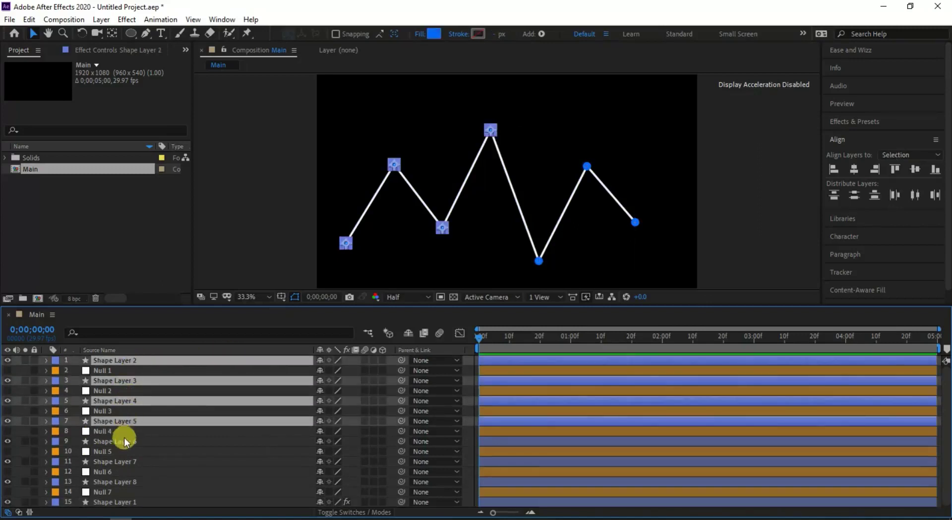
left_click(124, 442, "ctrl")
left_click(123, 461, "ctrl")
left_click(117, 482, "ctrl")
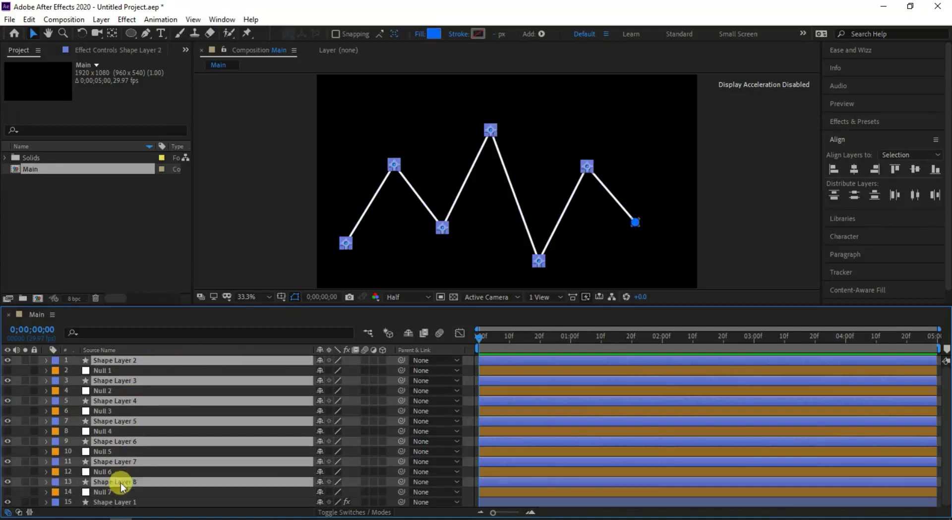
left_click(133, 501, "ctrl")
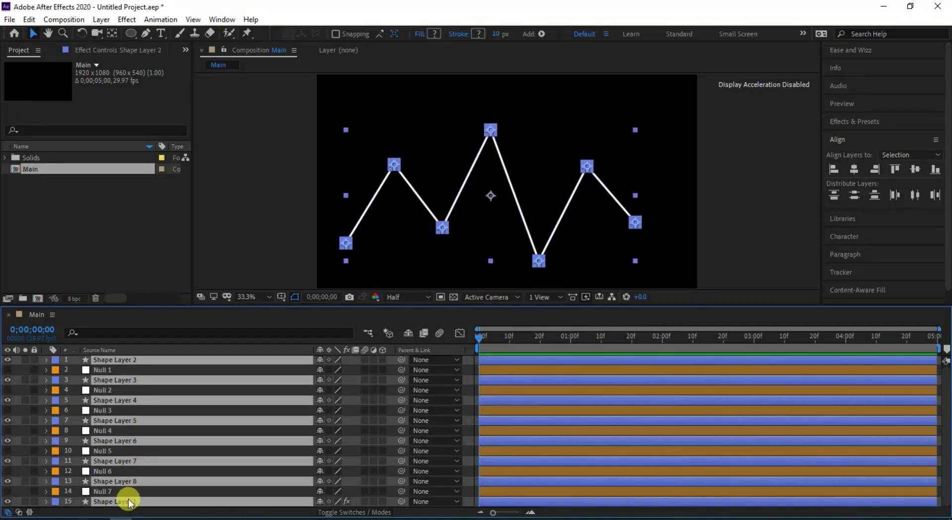
left_click(130, 502, "ctrl")
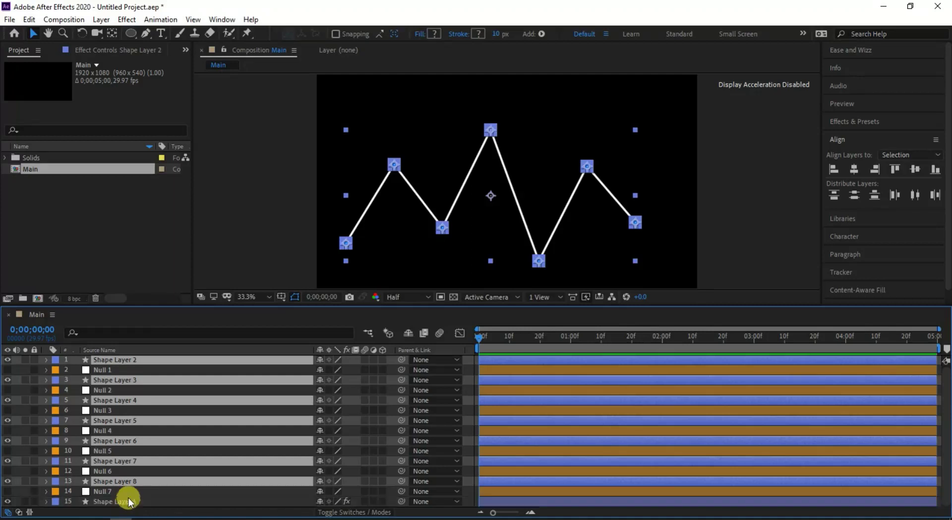
left_click(320, 361)
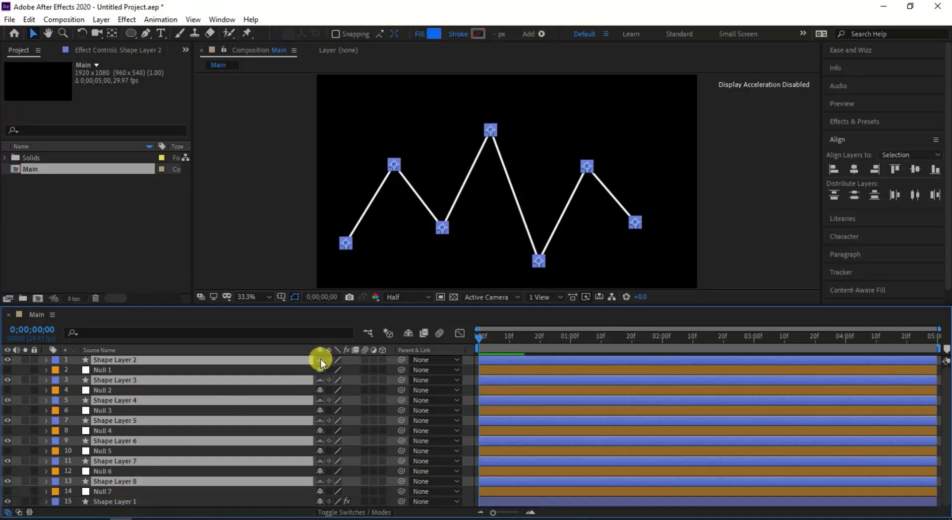
left_click(408, 336)
left_click(119, 469)
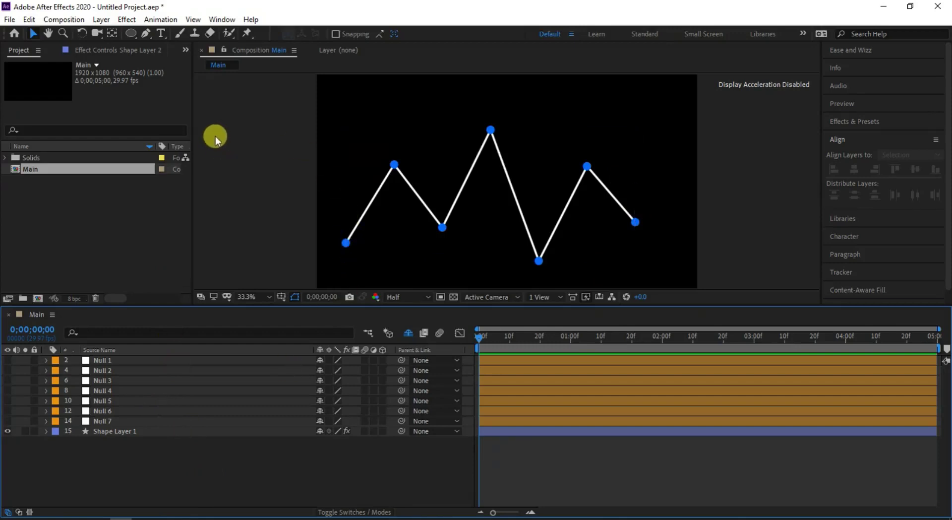
Create a black solid named Num at the composition size of 1920 × 1080 px.
right_click(113, 463)
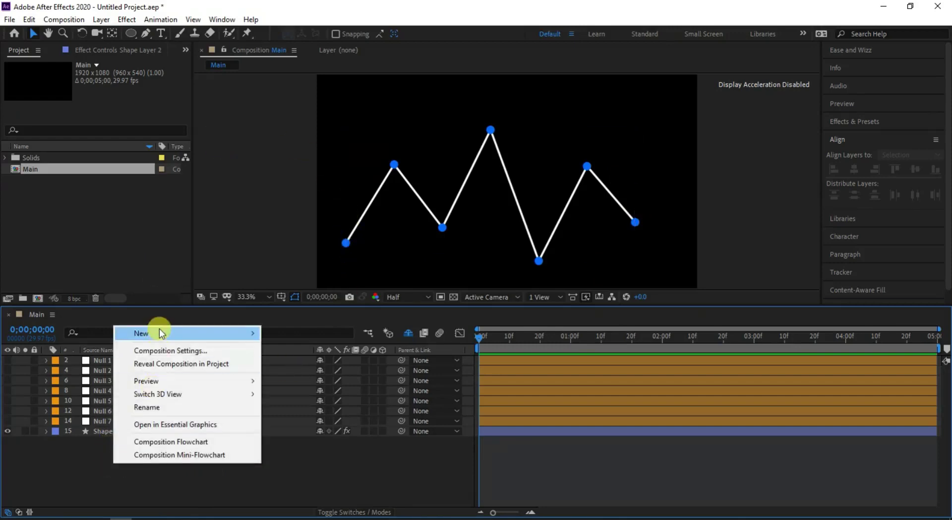
mouse_move(159, 333)
left_click(301, 363)
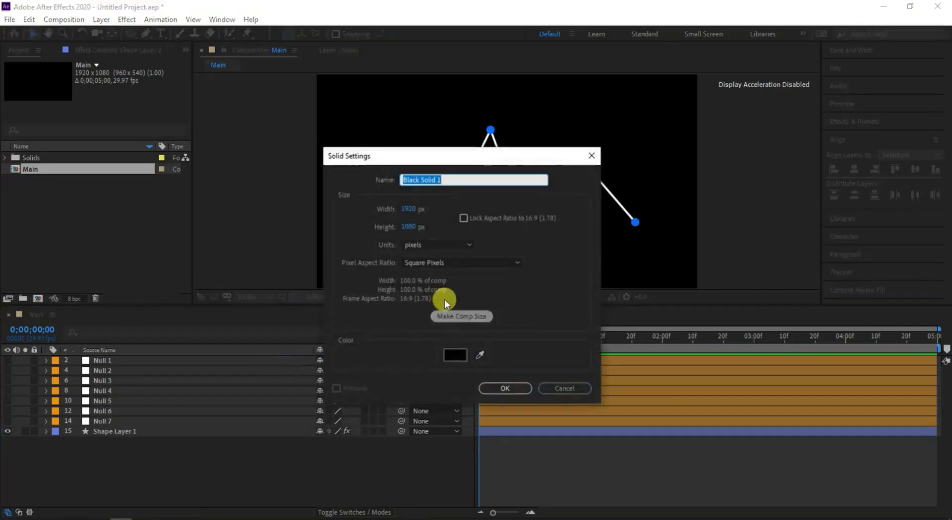
type("Num")
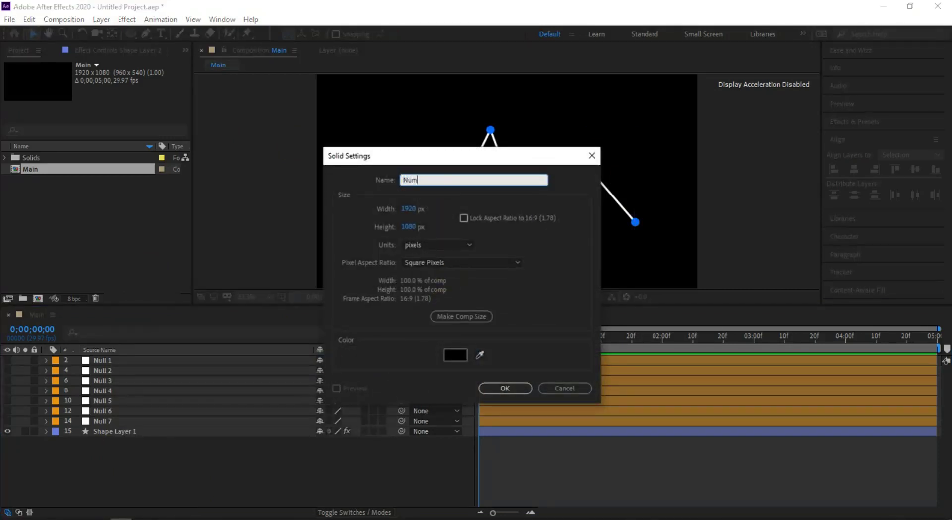
left_click(507, 390)
left_click(456, 316)
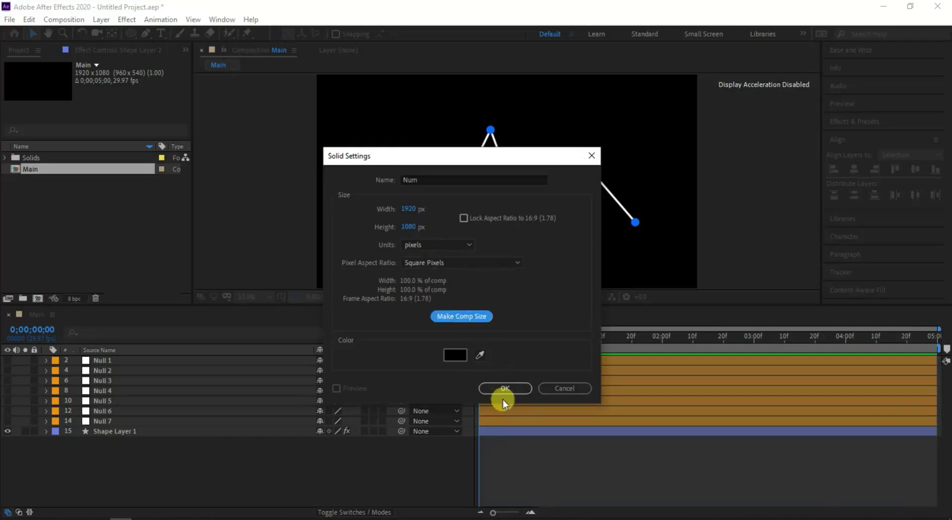
left_click(503, 392)
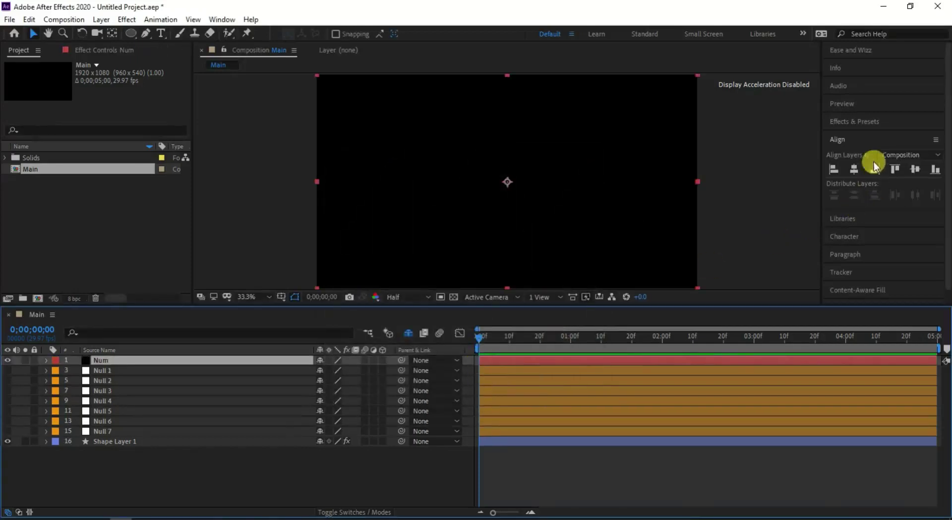
Find the Numbers effect and apply it to the Num solid with horizontal Arial Regular text and center alignment.
left_click(856, 121)
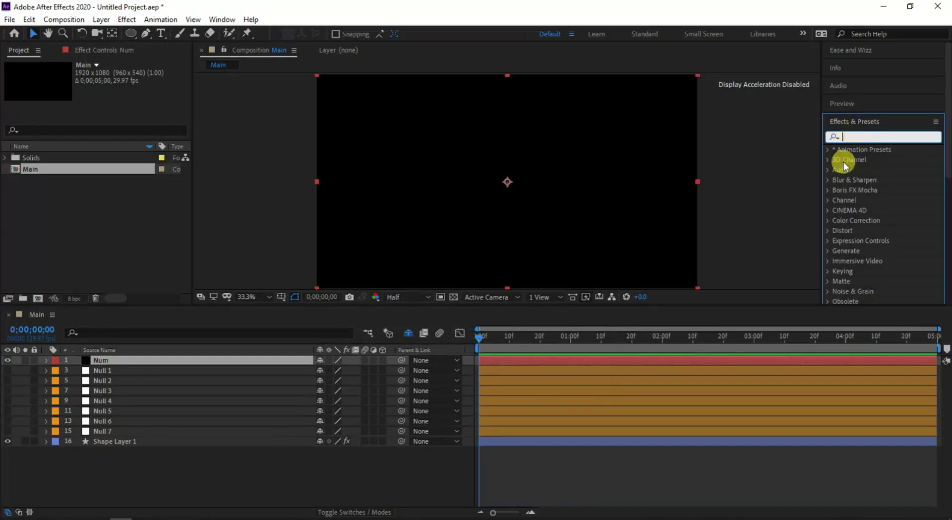
type("nume")
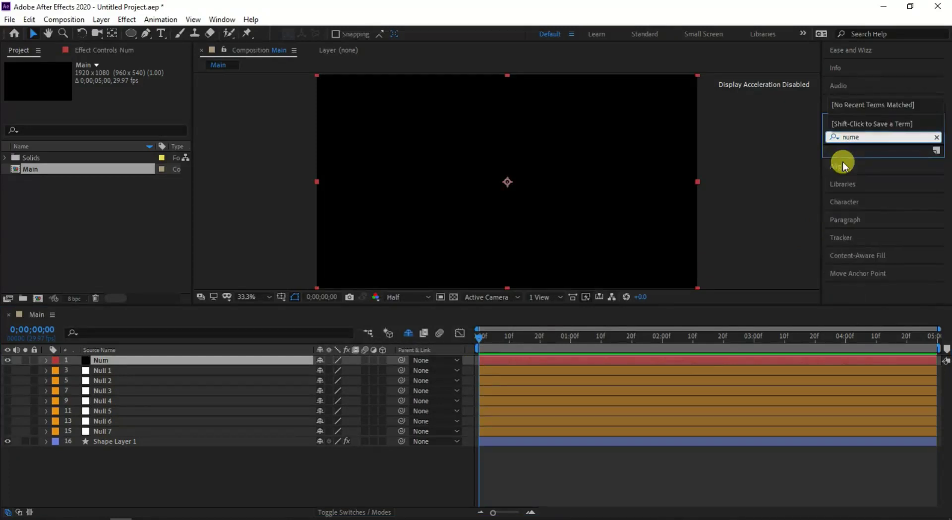
key("BackSpace")
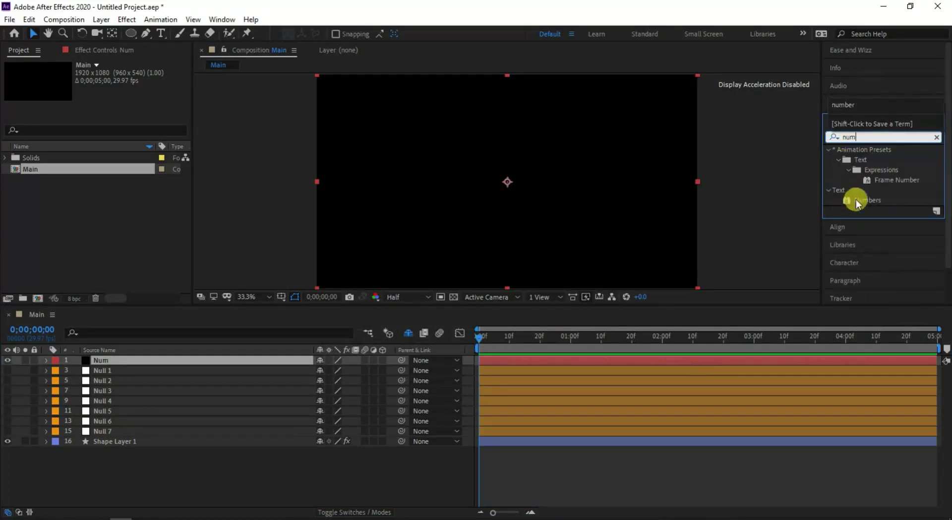
left_click_drag(856, 200, 182, 379)
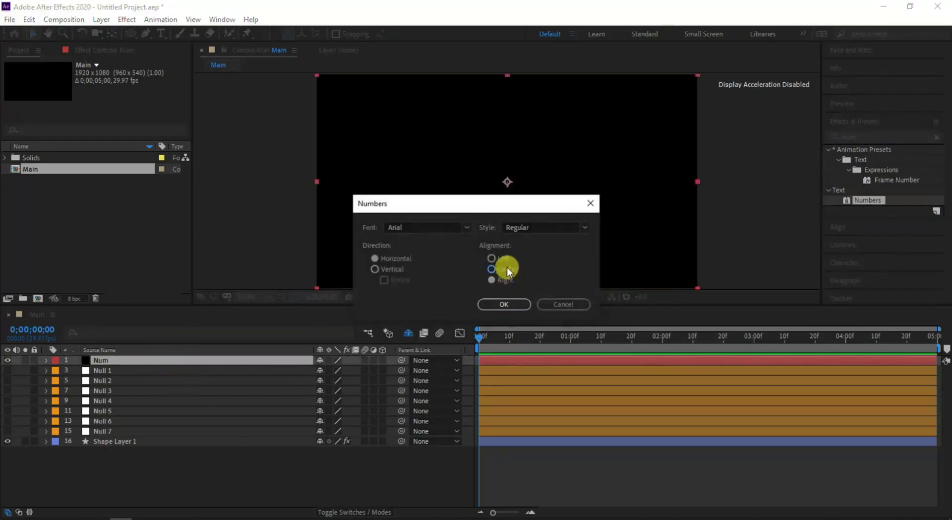
left_click(505, 304)
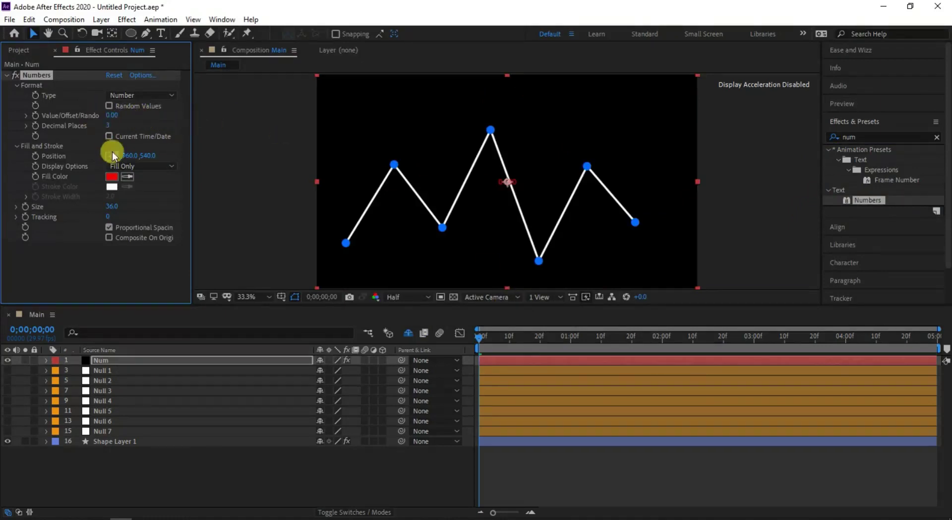
Set the Numbers effect's decimal places to 0 and its fill color to white (FFFFFF).
left_click(106, 126)
left_click(114, 177)
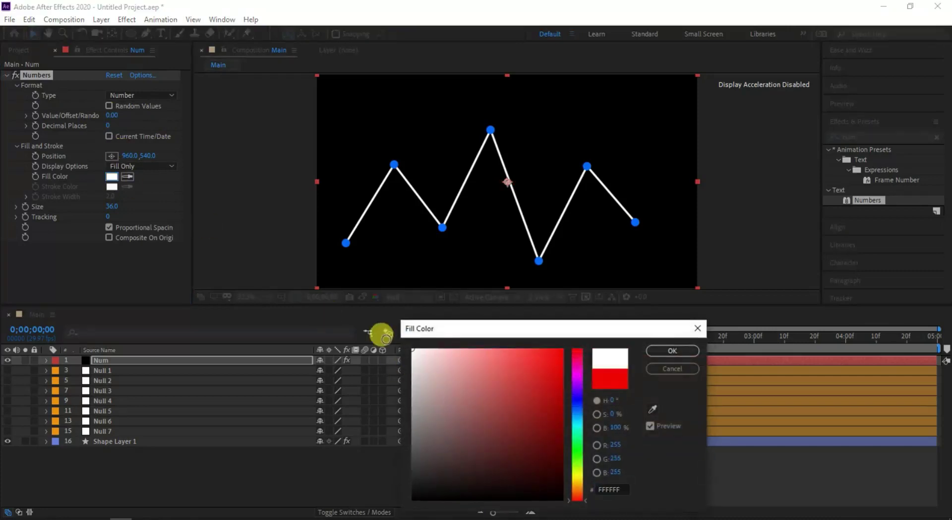
left_click(667, 351)
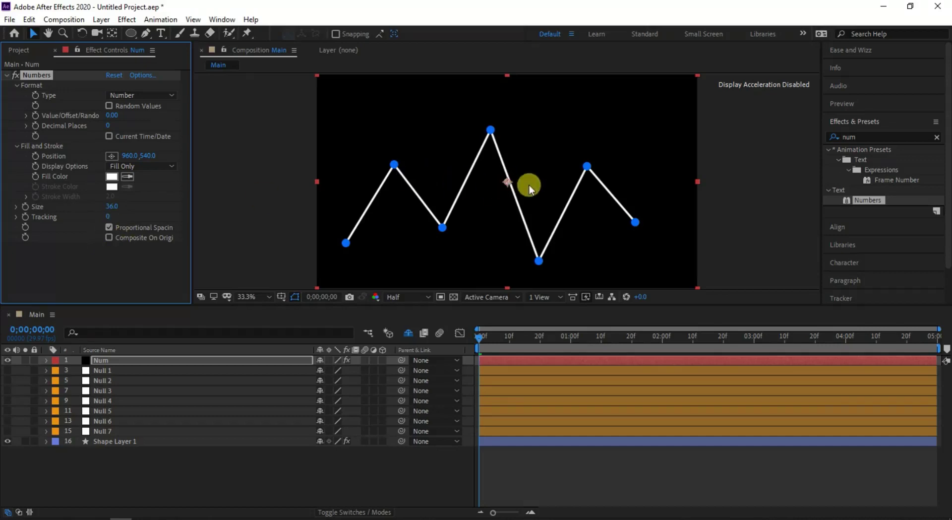
scroll(523, 188, "up", 3)
scroll(516, 187, "down", 2)
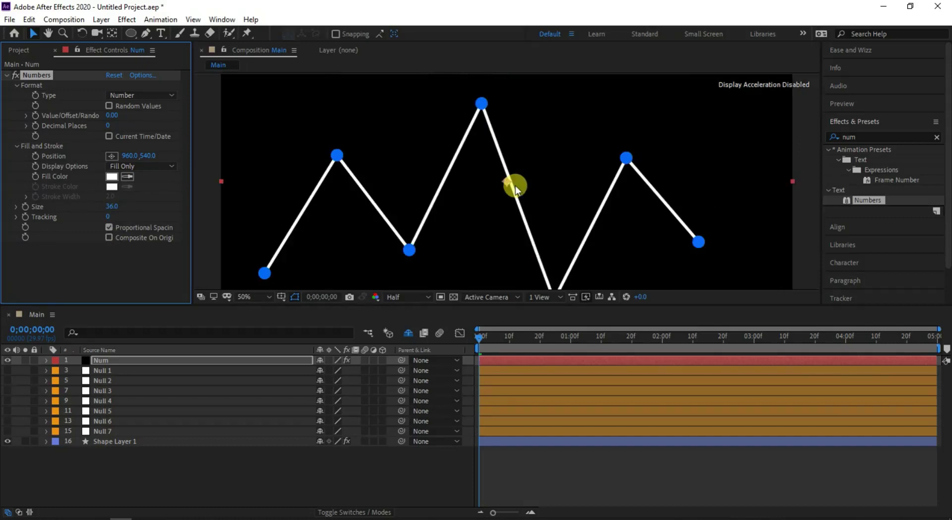
scroll(516, 188, "down", 2)
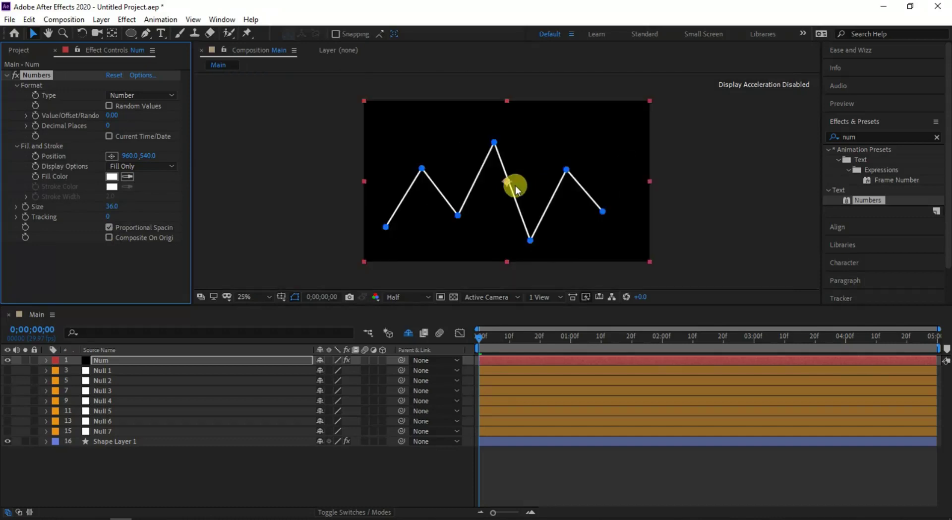
Link the Num layer's Position to Null 1's Position with a pick-whipped expression.
left_click(263, 296)
left_click(255, 322)
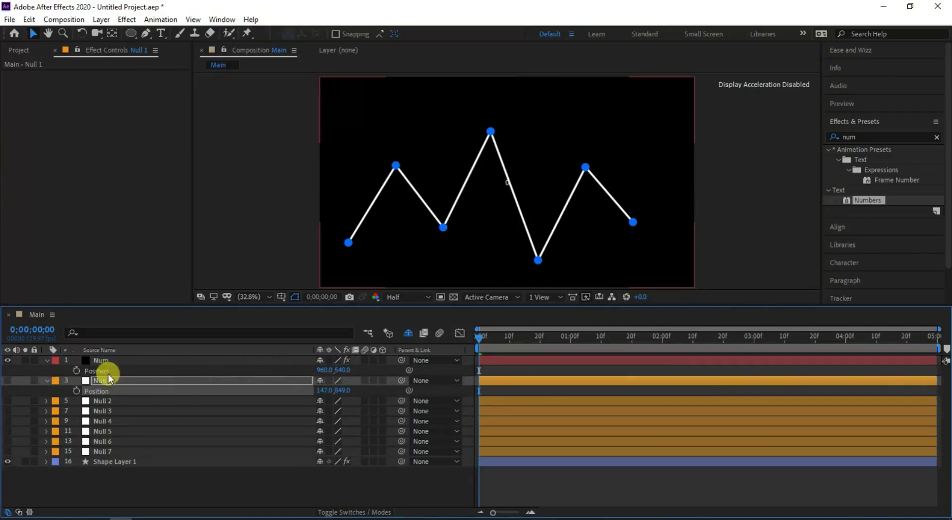
left_click(77, 371, "alt")
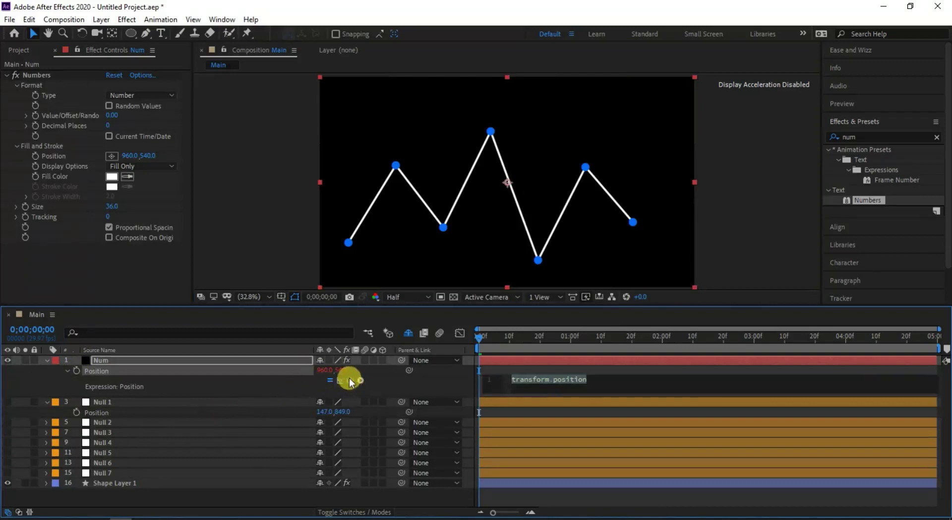
left_click_drag(351, 380, 148, 413)
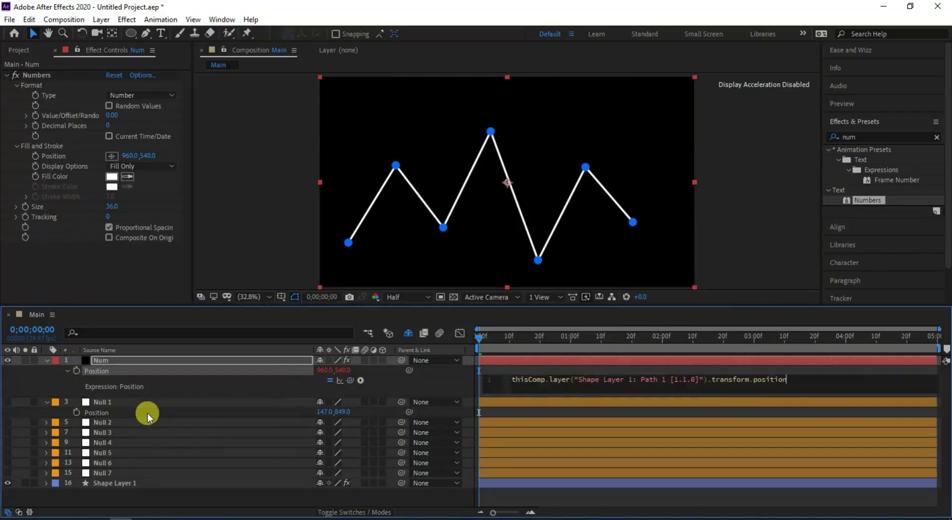
left_click(491, 346)
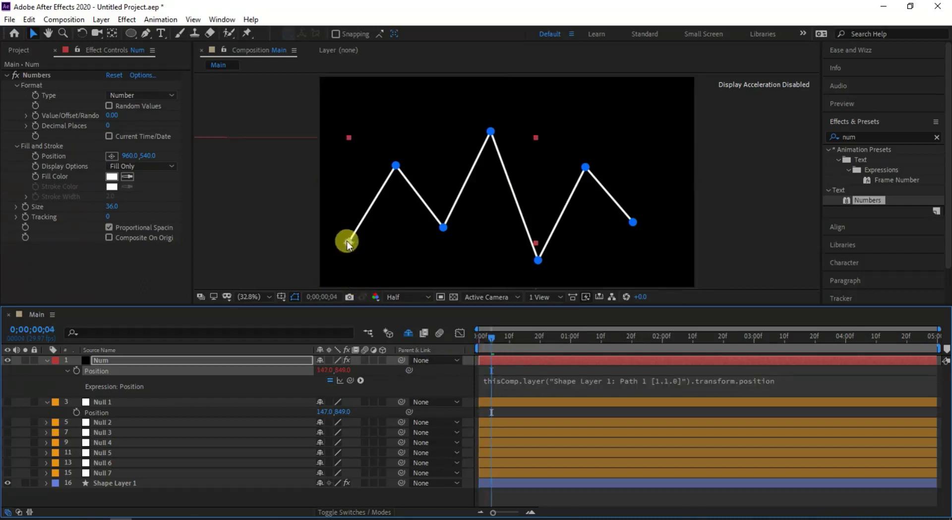
Set the Numbers effect's position to 960, 457 and its size to 45 on the Num layer.
left_click_drag(146, 158, 94, 160)
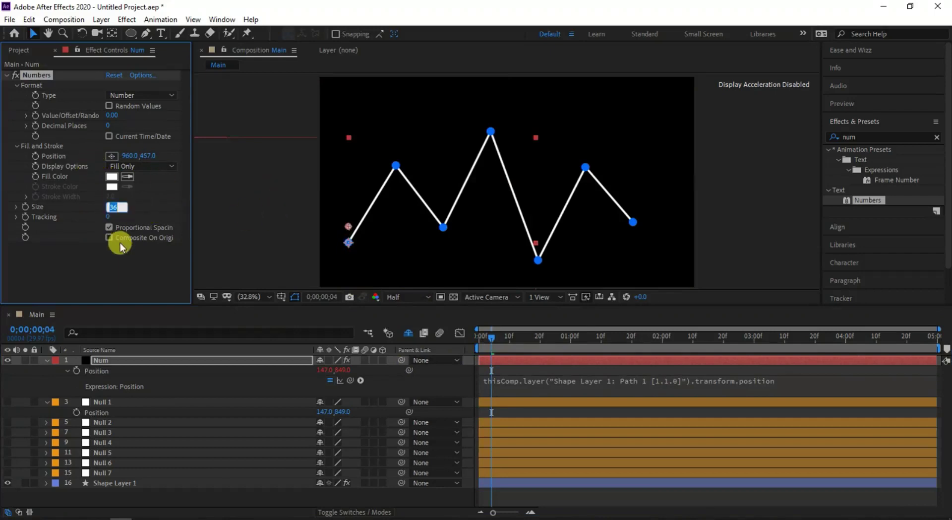
type("45")
left_click(270, 238)
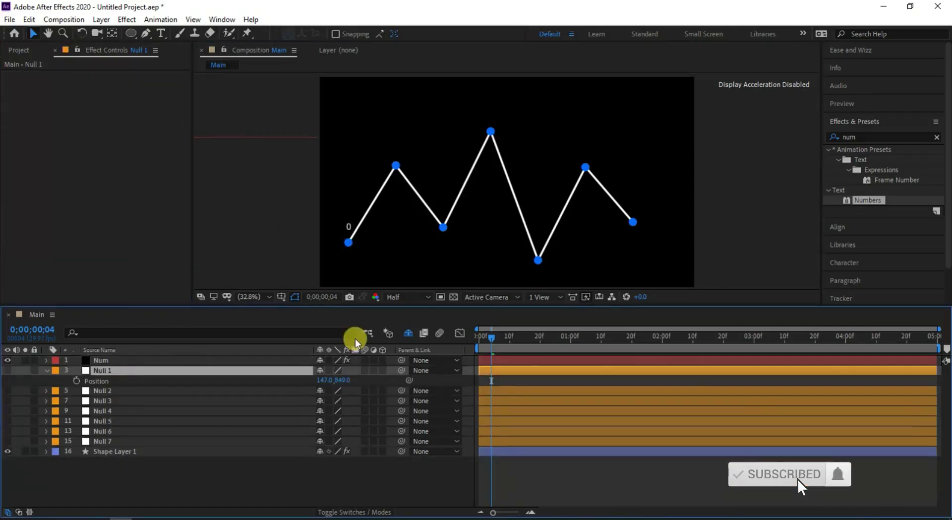
Duplicate the Num layer and place the copy directly above Null 2 in the layer stack.
left_click(46, 371)
left_click(117, 361)
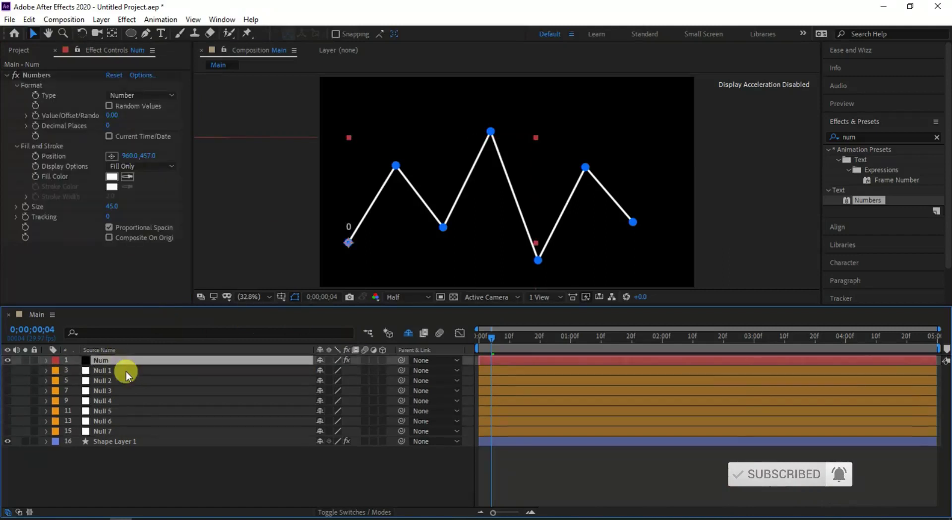
key("ctrl+d")
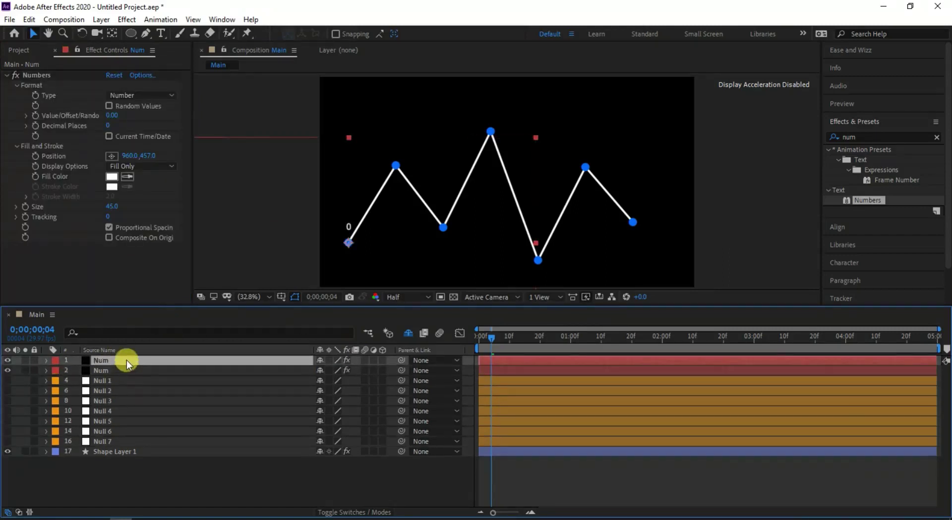
left_click_drag(126, 360, 122, 386)
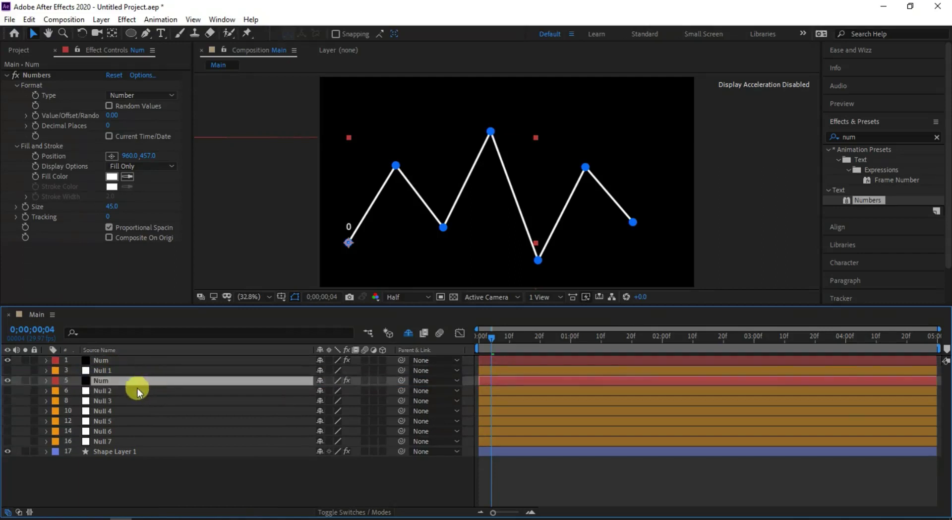
Replace the copied Num layer's Position expression with one linked to Null 2's Position.
left_click(138, 389, "ctrl")
key("p")
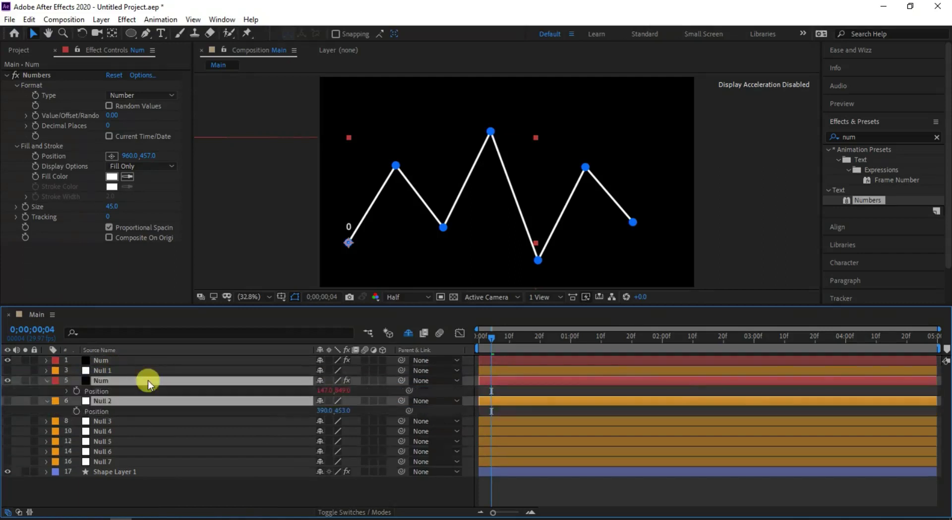
left_click(76, 391, "alt")
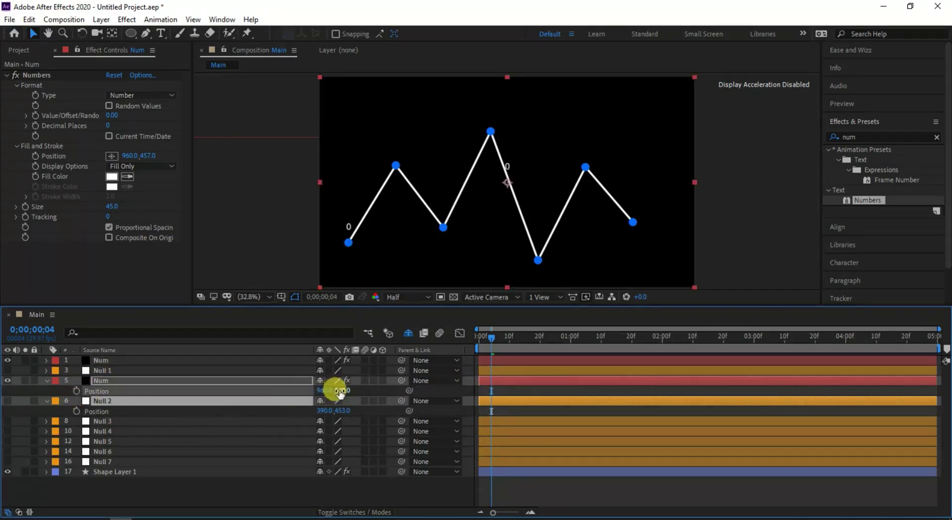
left_click(75, 390, "alt")
left_click_drag(351, 399, 126, 432)
left_click(47, 380)
left_click(47, 391)
Duplicate the second Num layer five times and place one copy directly above each of Null 3 to Null 7.
left_click(111, 381)
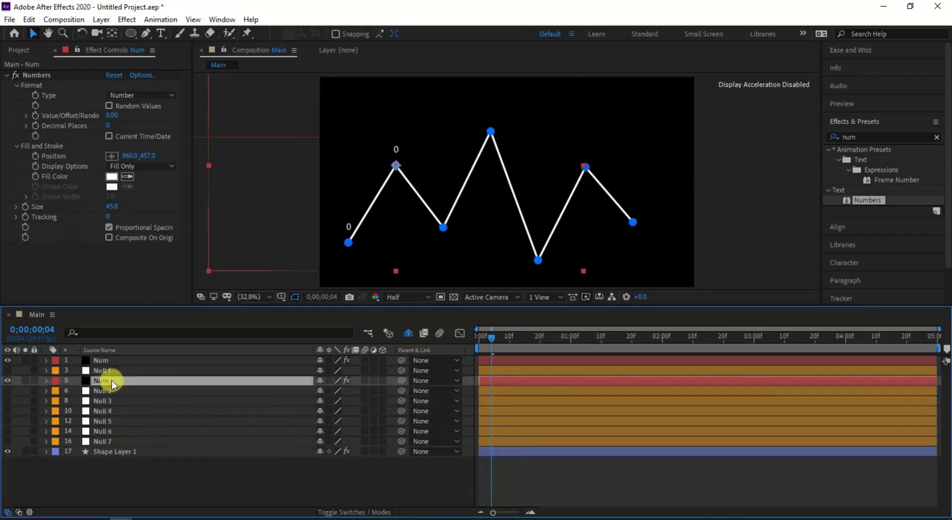
key("ctrl+d")
left_click_drag(112, 380, 127, 445)
key("ctrl+d")
key("ctrl+d")
key("ctrl+d")
left_click_drag(124, 443, 138, 490)
key("ctrl+d")
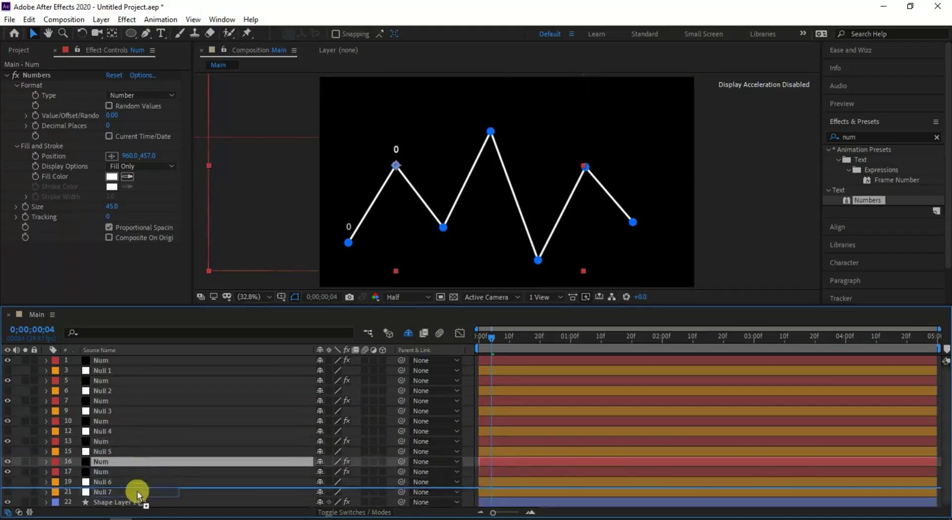
Relink the Position expression of the Num layer above Null 3 to Null 3's Position.
left_click(112, 381)
left_click(113, 400)
left_click(115, 413, "ctrl")
key("p")
left_click(85, 411, "alt")
left_click_drag(351, 420, 168, 454)
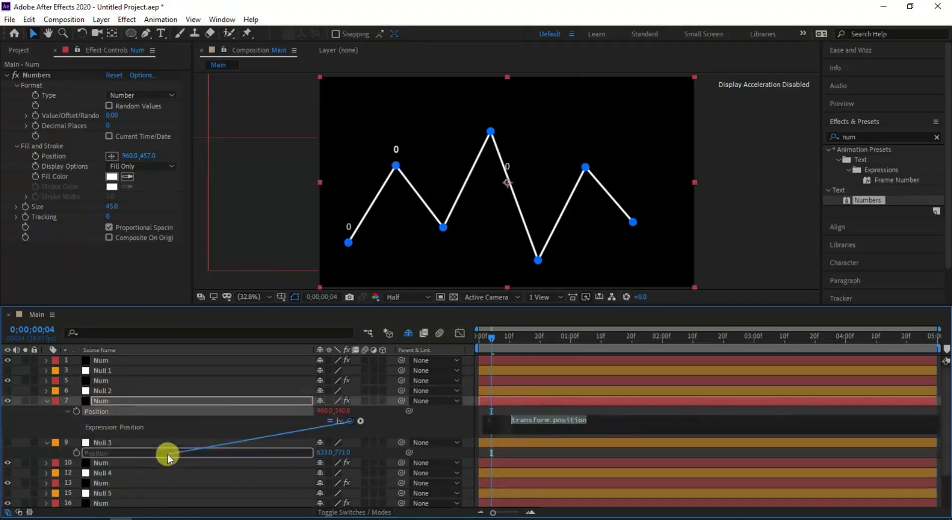
left_click(47, 401)
left_click(47, 411)
Relink the Position expression of the Num layer above Null 4 to Null 4's Position.
left_click(111, 421)
left_click(115, 433, "ctrl")
key("p")
left_click(77, 432, "alt")
left_click_drag(350, 441, 154, 474)
left_click(47, 421)
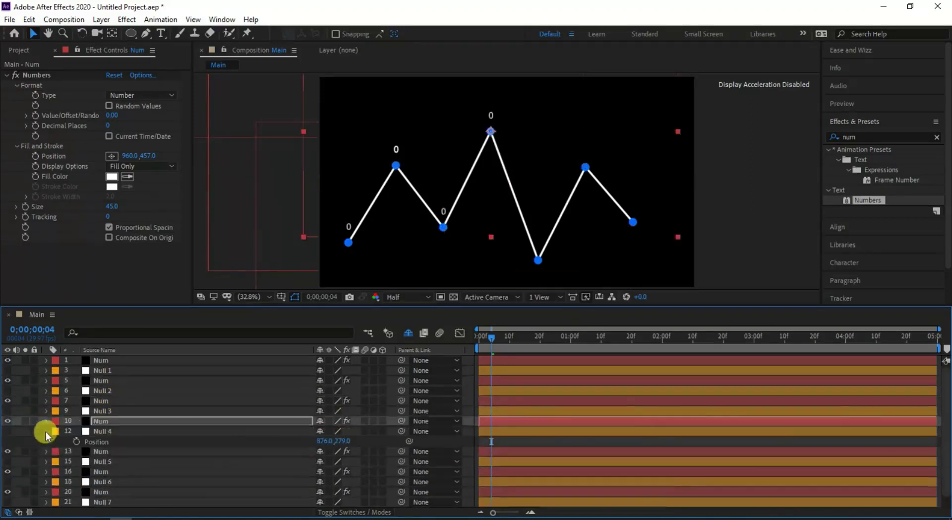
left_click(46, 432)
Relink the Position expression of the Num layer above Null 5 to Null 5's Position.
left_click(112, 442)
left_click(120, 452, "ctrl")
key("p")
left_click(76, 451, "alt")
left_click_drag(350, 461, 144, 493)
left_click(46, 442)
left_click(47, 451)
Relink the Position expression of the Num layer above Null 6 to Null 6's Position.
left_click(110, 462)
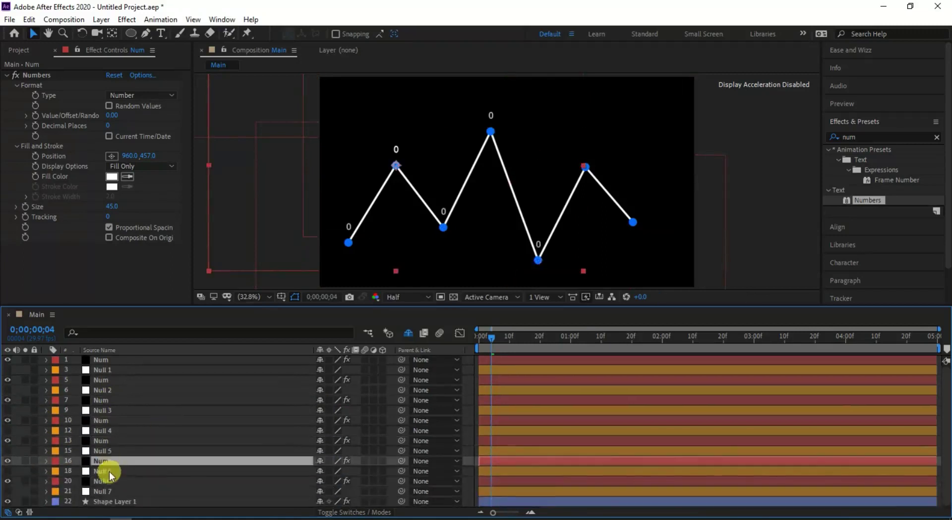
left_click(111, 471, "ctrl")
key("p")
left_click(77, 472, "alt")
left_click(47, 419)
left_click(47, 461)
Relink the Position expression of the Num layer above Null 7 to Null 7's Position.
left_click(131, 481)
left_click(131, 491, "ctrl")
key("p")
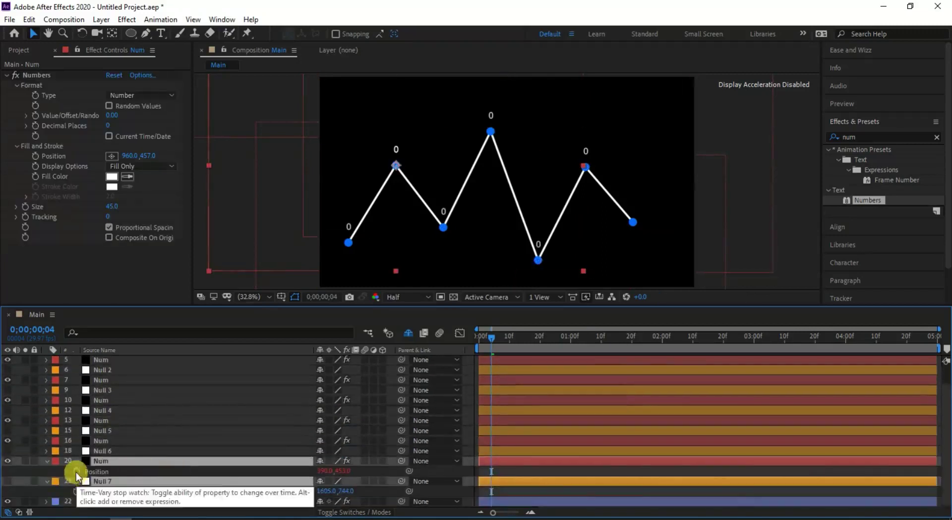
left_click(76, 472, "alt")
left_click_drag(351, 460, 147, 491)
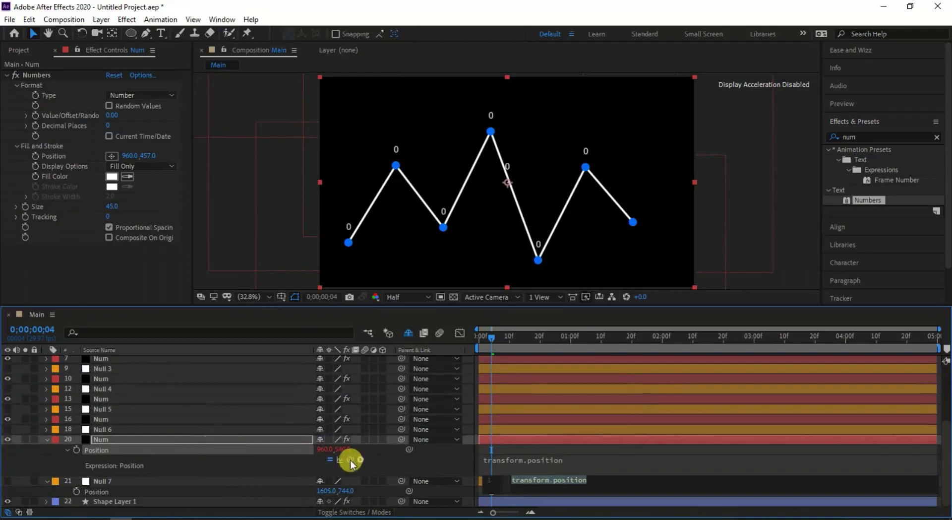
left_click_drag(351, 462, 146, 493)
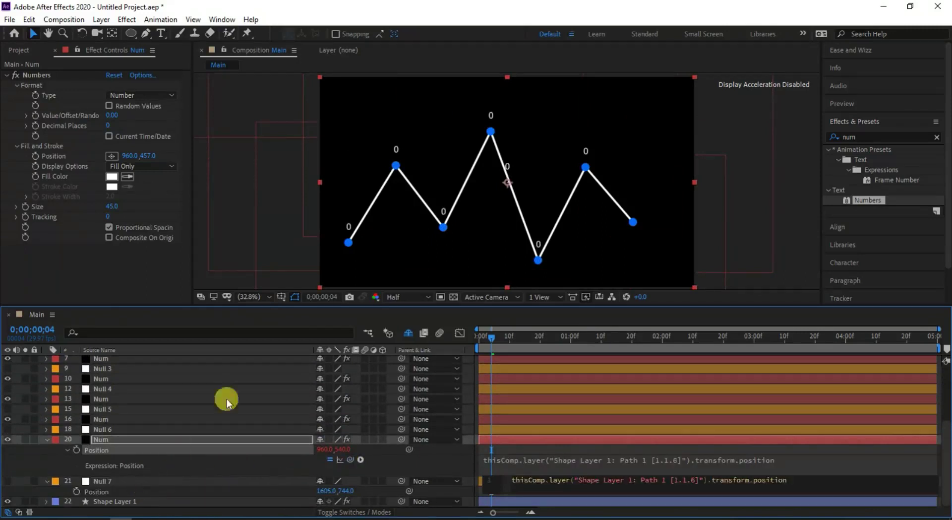
left_click(45, 439)
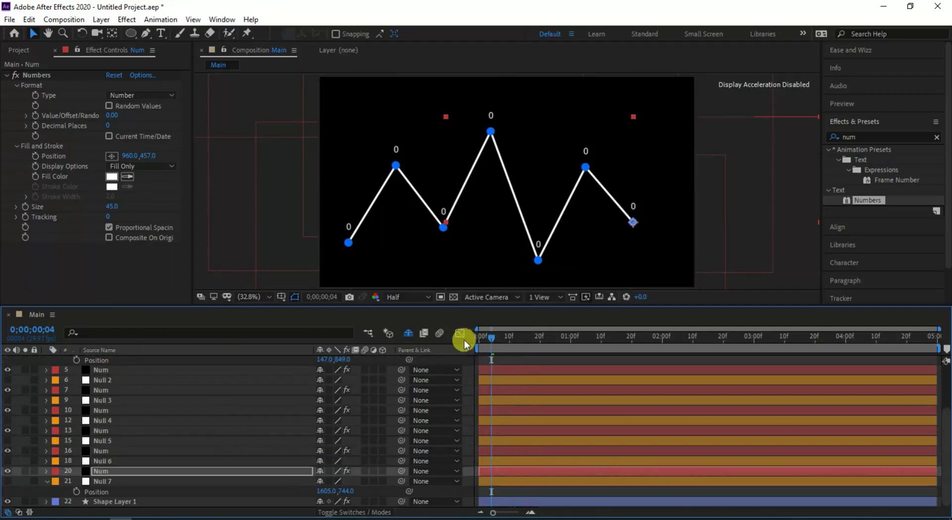
Return to the first frame and change Null 1's Position to 147, 864.
left_click(372, 285)
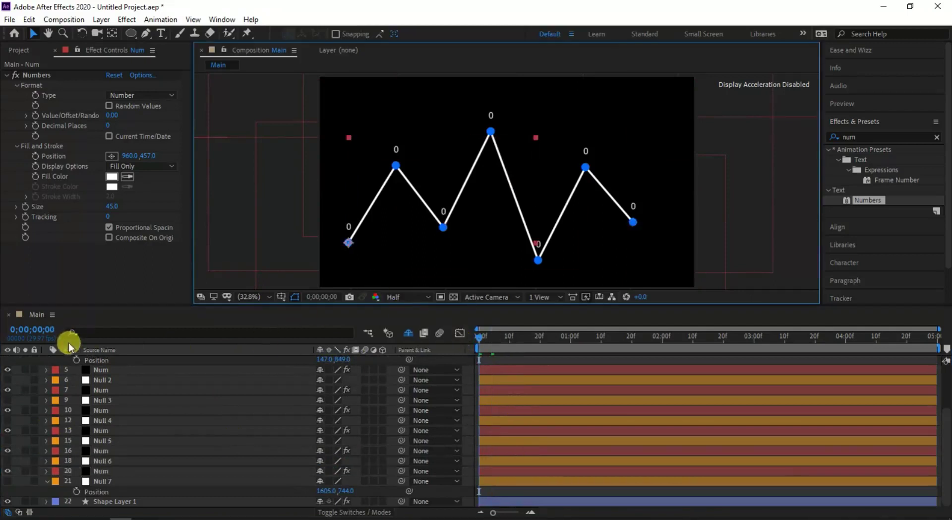
scroll(167, 409, "up", 3)
left_click(47, 361)
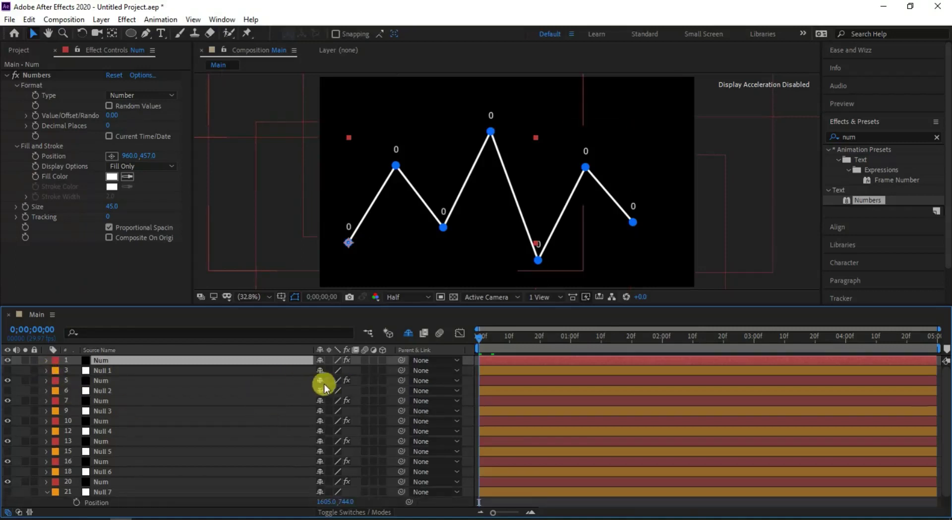
left_click(161, 372)
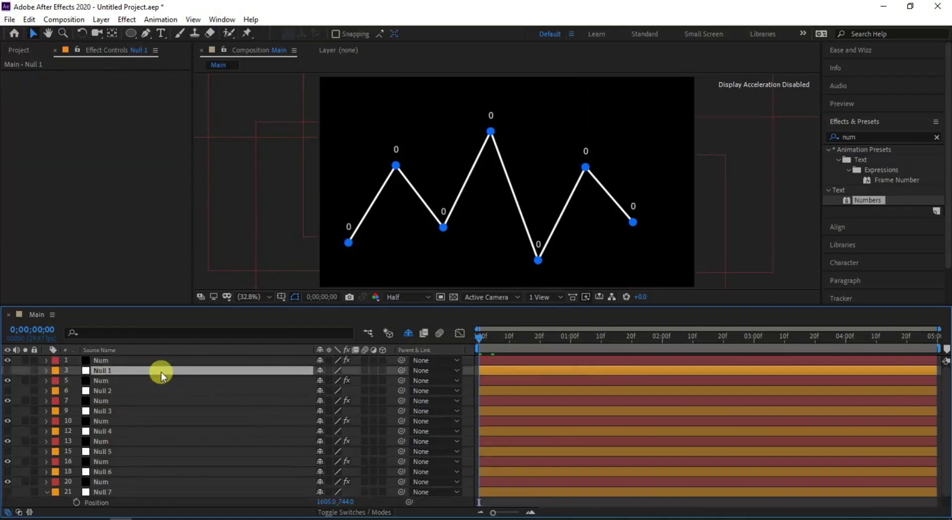
key("p")
left_click_drag(340, 382, 320, 402)
left_click(493, 356)
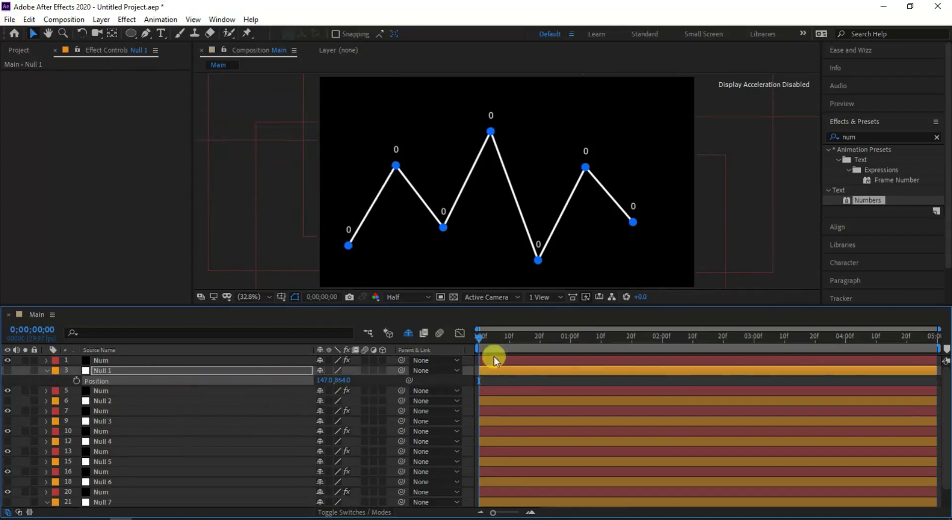
Select Null 1 through Null 7 and add Position keyframes to all of them at 0;00;00;00.
left_click(114, 373)
left_click(48, 371)
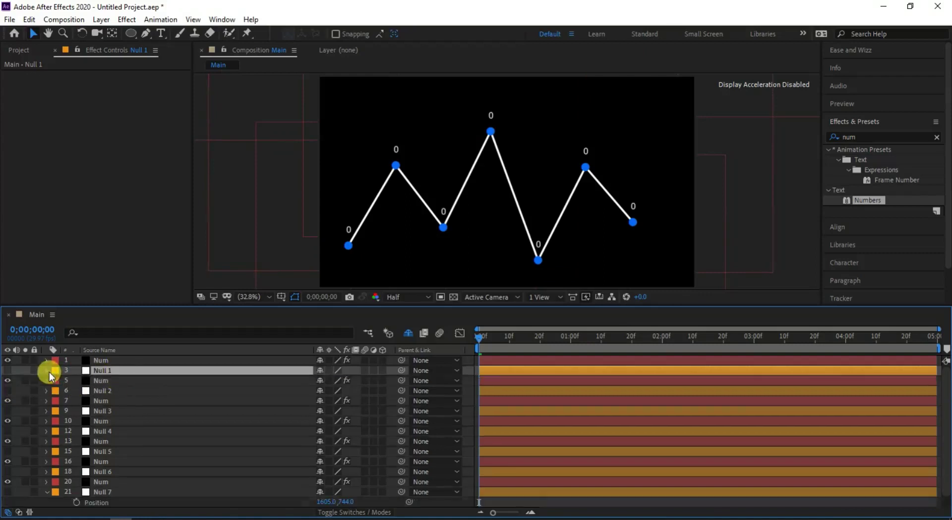
left_click(112, 391, "ctrl")
left_click(112, 410, "ctrl")
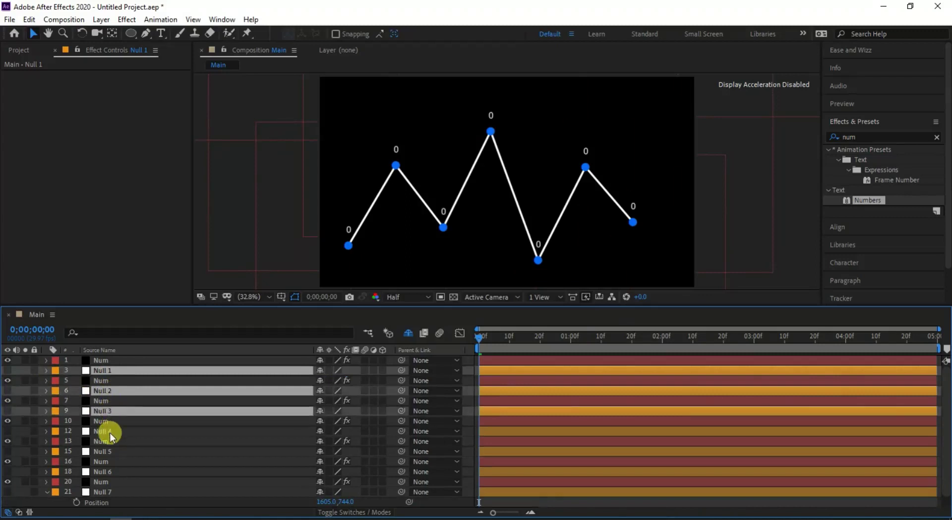
left_click(111, 431, "ctrl")
left_click(113, 452, "ctrl")
left_click(114, 471, "ctrl")
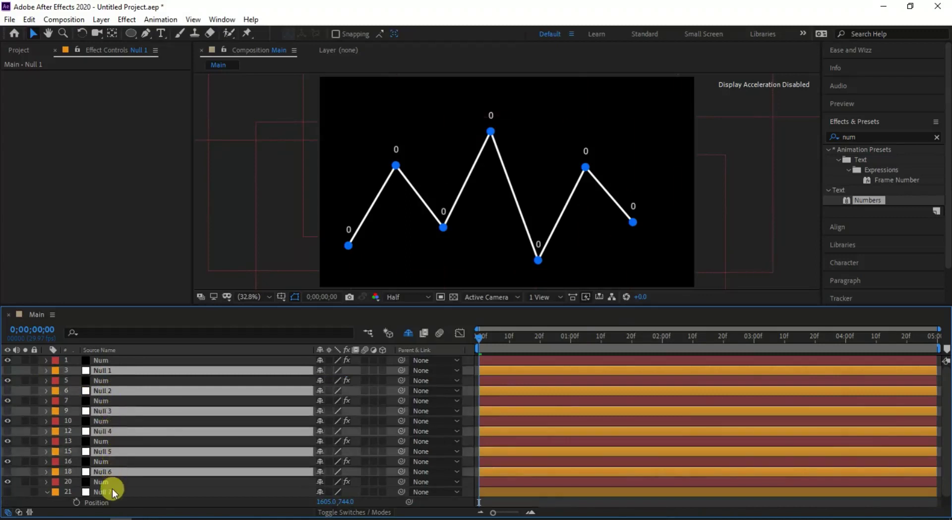
left_click(112, 489, "ctrl")
scroll(163, 453, "down", 1)
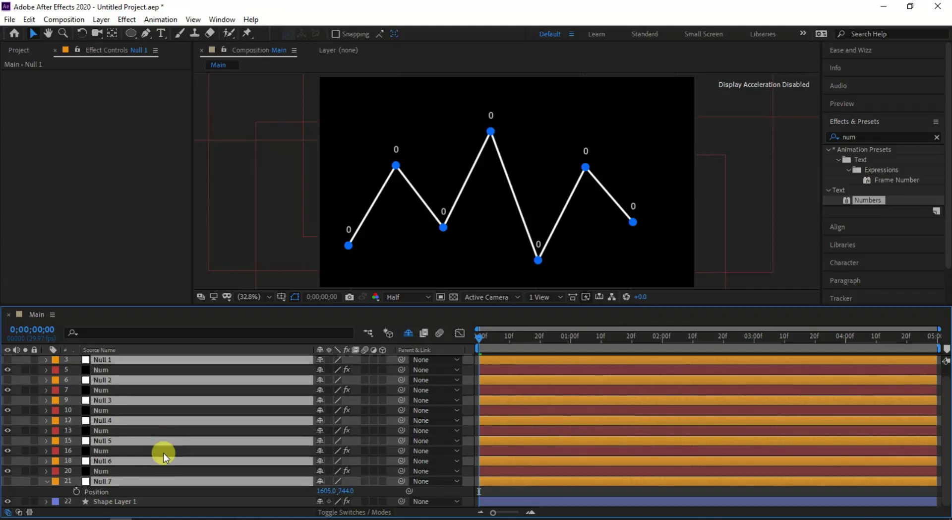
key("p")
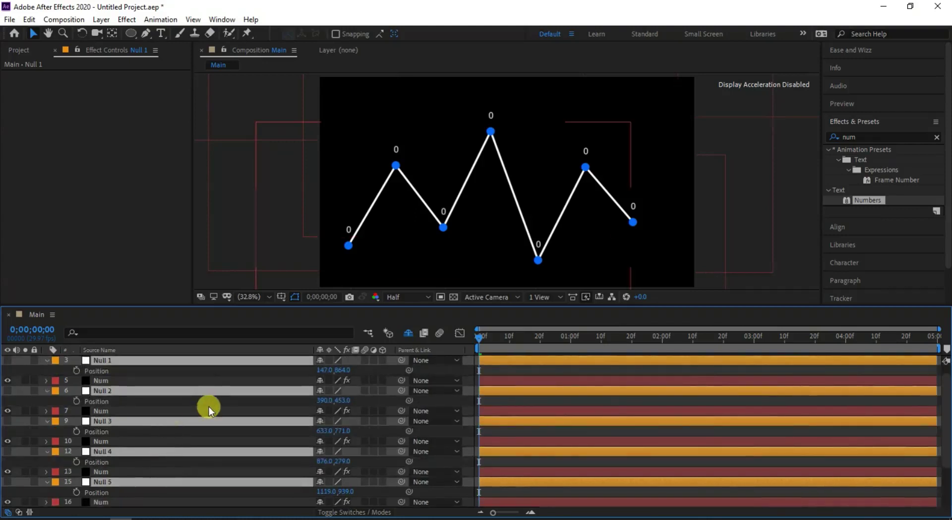
scroll(209, 406, "up", 2)
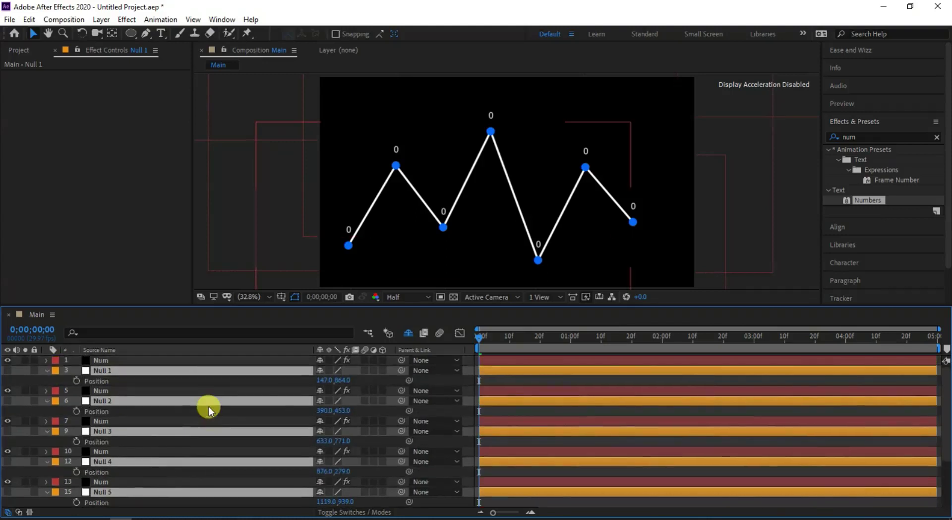
left_click(77, 380)
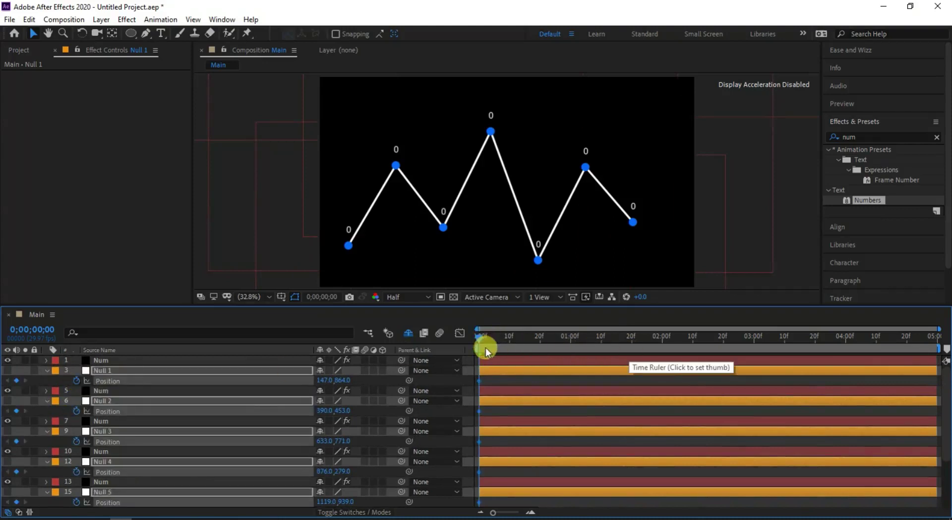
At 0;00;01;00, keyframe Null 1's Position at 147, 558 and Null 2's Position at 390, 808.
key("space")
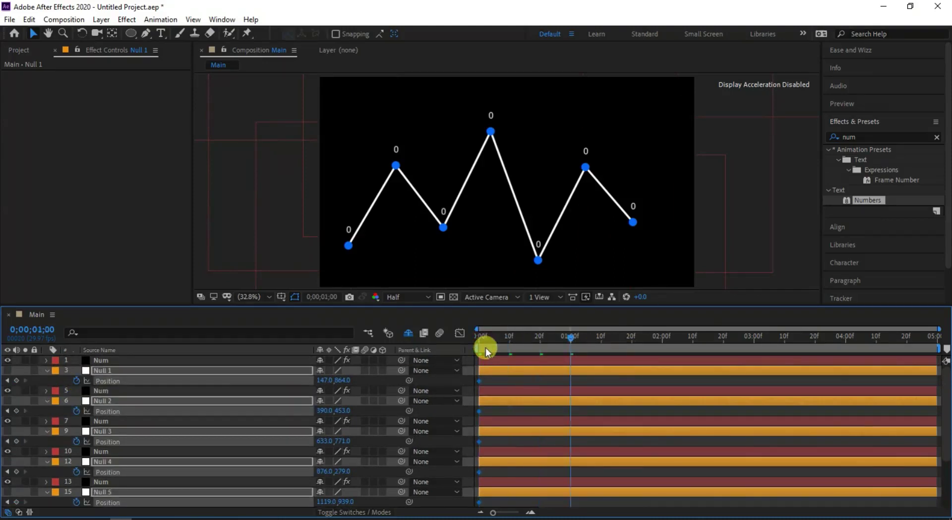
left_click(207, 370)
left_click(200, 361)
left_click(191, 370)
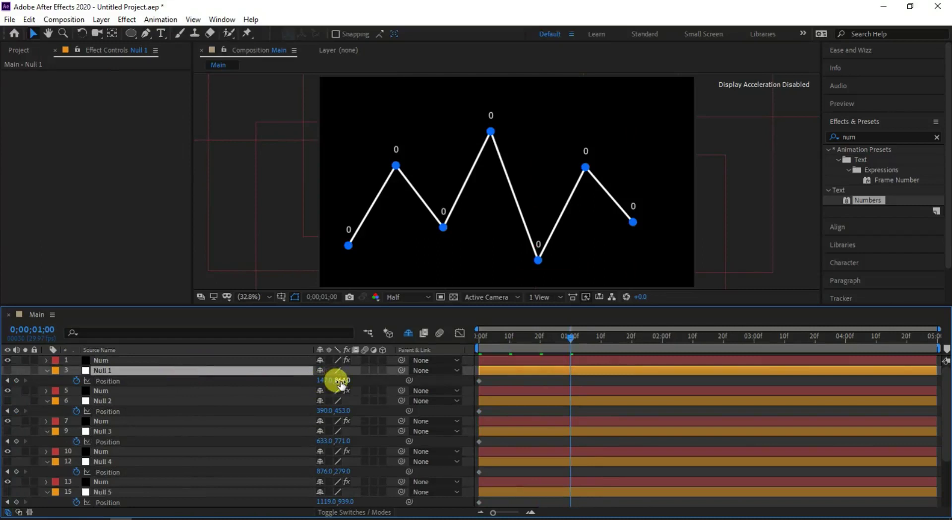
left_click_drag(341, 381, 166, 373)
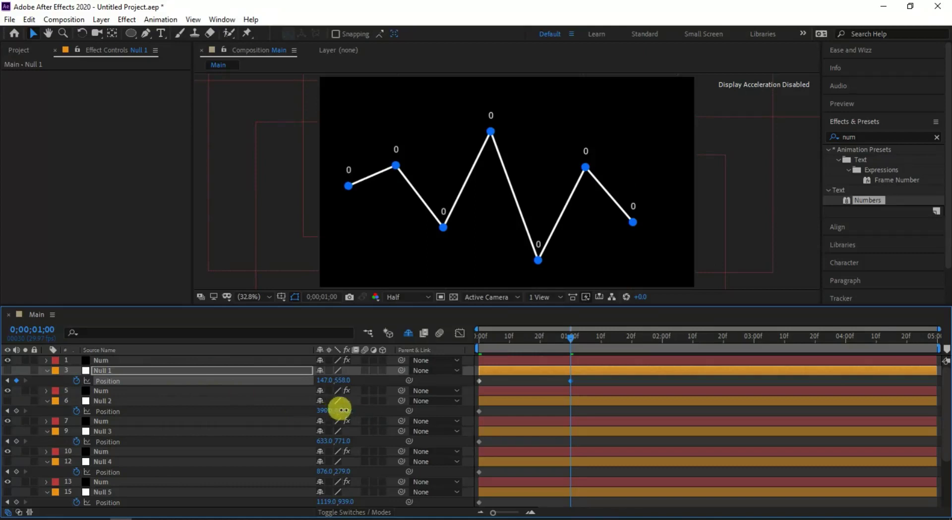
left_click_drag(343, 409, 526, 435)
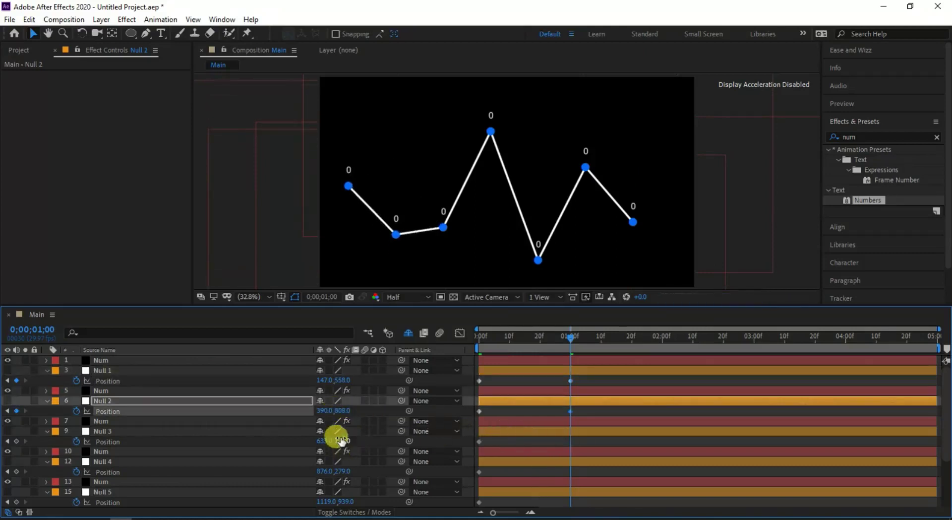
At 0;00;01;00, keyframe Null 3's Position at 633, 559, and on the first frame set Null 1's Position to 147, 1000.
left_click_drag(340, 446, 224, 425)
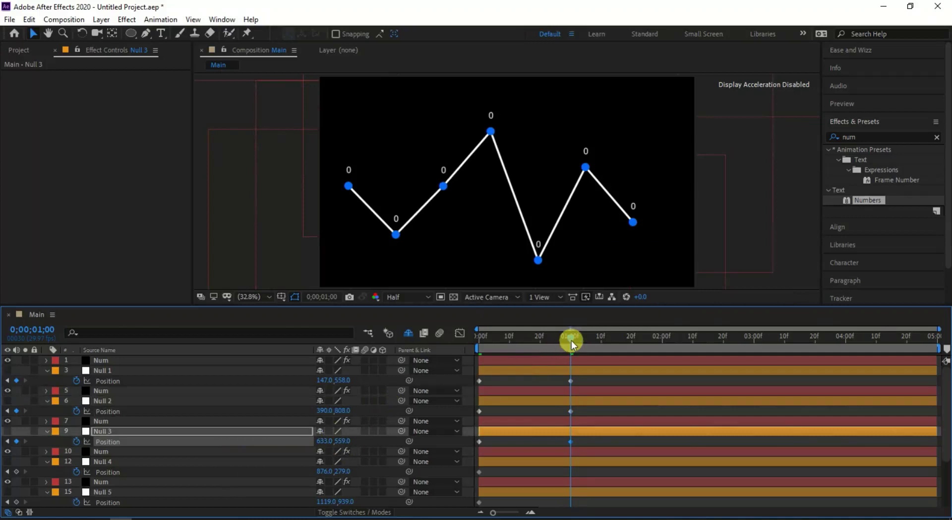
left_click_drag(571, 340, 473, 342)
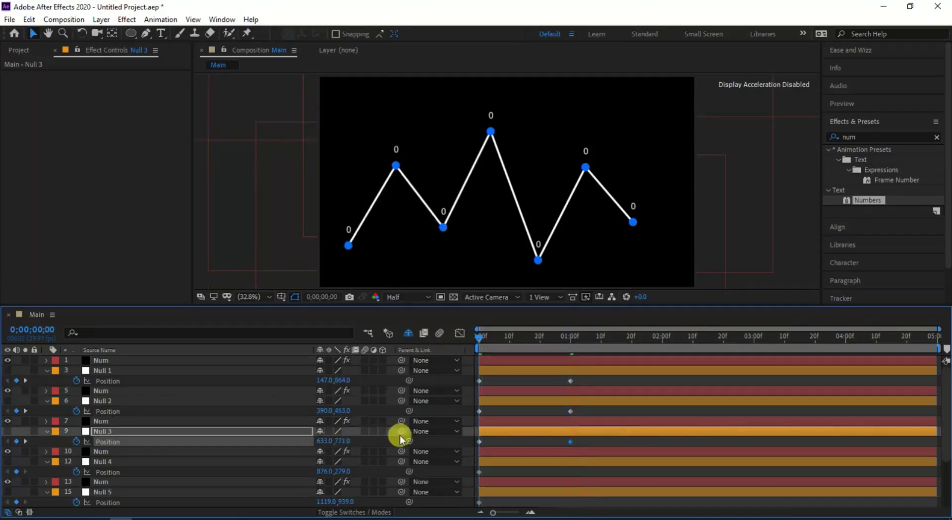
left_click(106, 371)
left_click(343, 380)
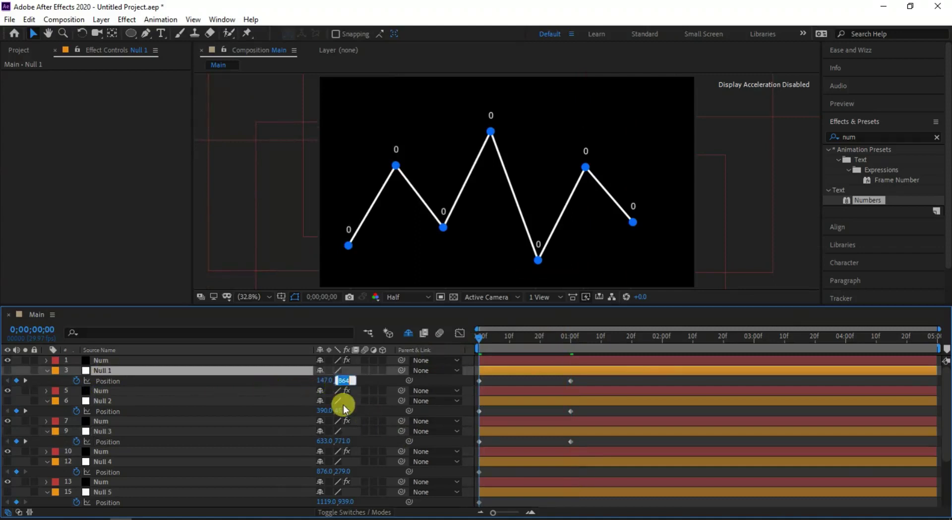
type("1000")
key("Return")
On the first frame, set the Y Position of Null 2, Null 3 and Null 4 to 1000.
left_click(342, 411)
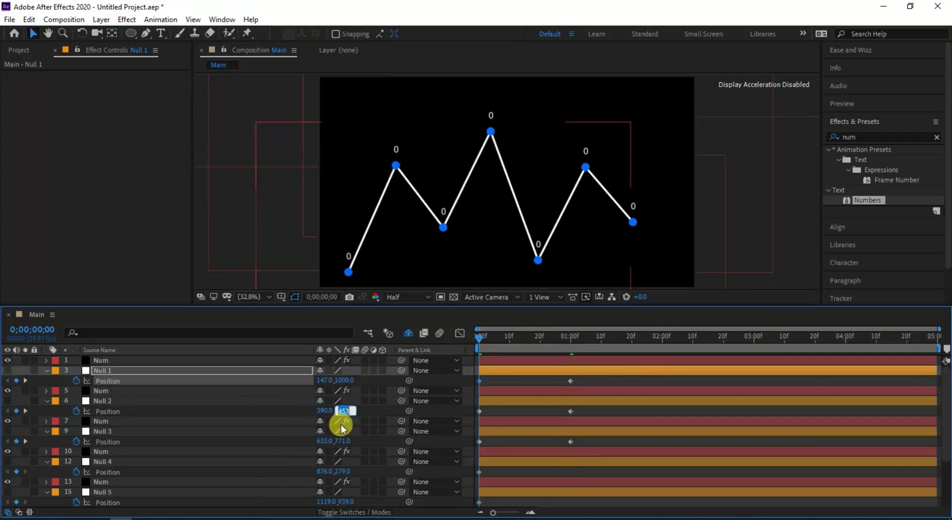
type("1000")
key("Return")
left_click(344, 440)
type("1000")
key("Return")
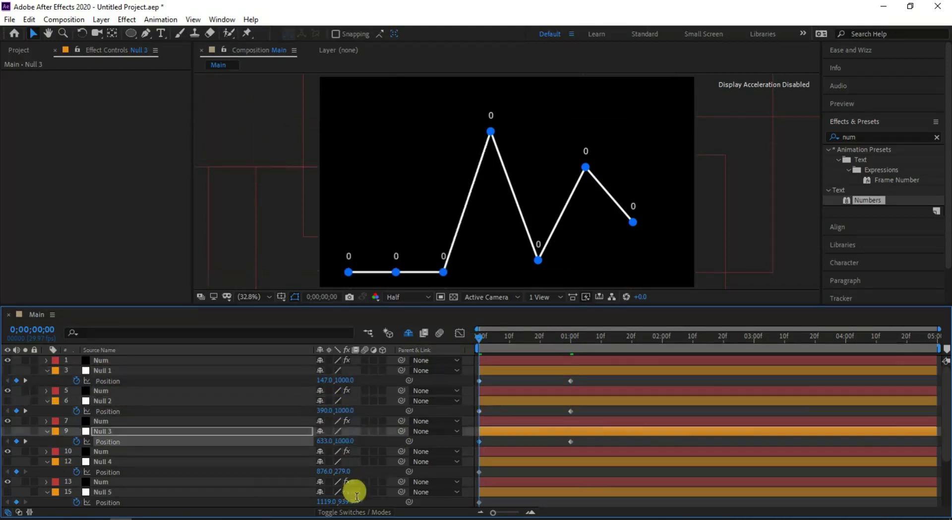
left_click(343, 471)
type("1000")
type("1000")
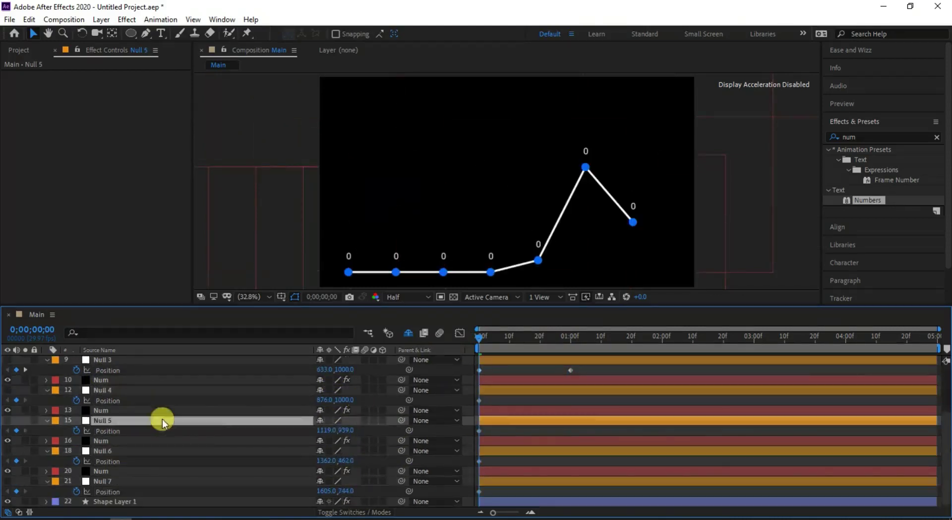
On the first frame, set the Y Position of Null 5, Null 6 and Null 7 to 1000.
key("Return")
left_click(346, 461)
type("1000")
left_click(345, 491)
type("1000")
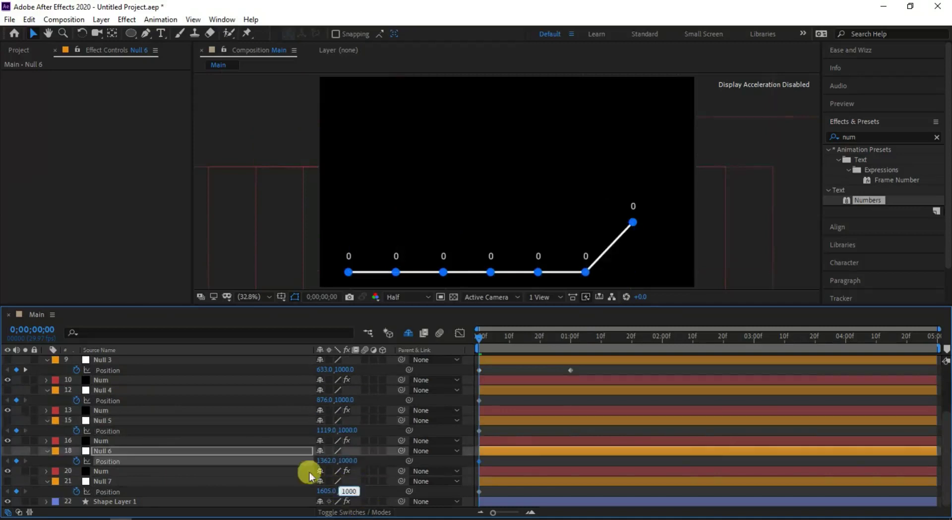
left_click(258, 441)
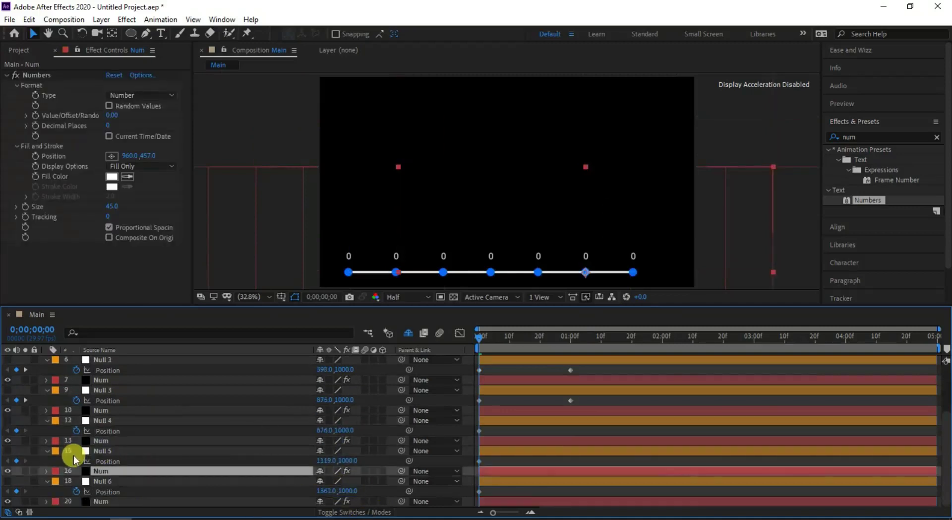
At 0;00;01;00, keyframe Position for Null 4 at 876, 818, Null 5 at 1119, 499, Null 6 at 1362, 515, and Null 7 at 1605, 382.
scroll(73, 455, "up", 3)
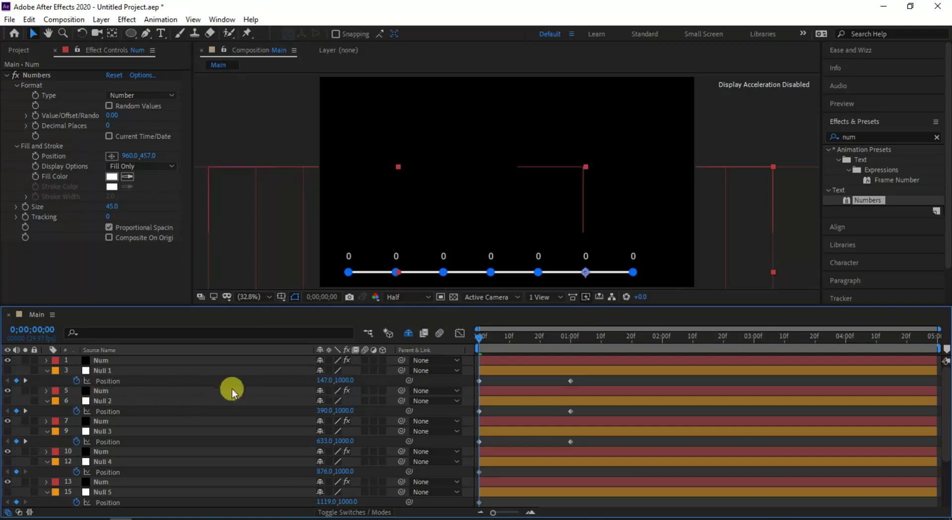
left_click_drag(479, 338, 567, 350)
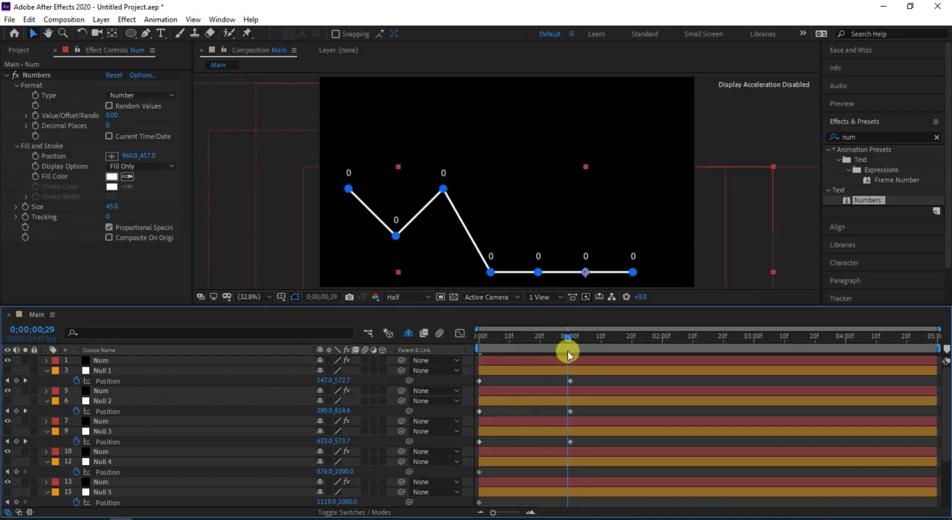
left_click(26, 380)
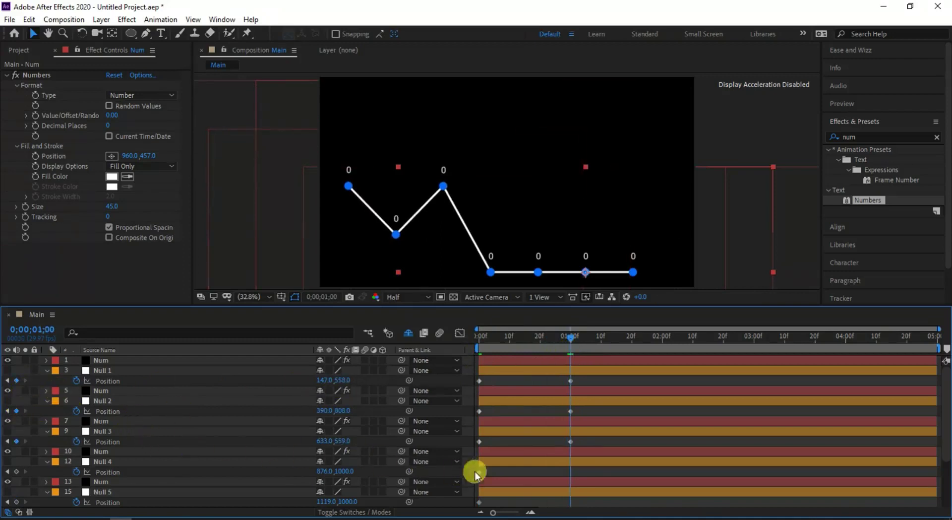
left_click_drag(344, 472, 233, 479)
scroll(337, 459, "down", 2)
left_click_drag(347, 442, 94, 441)
left_click_drag(13, 497, 18, 498)
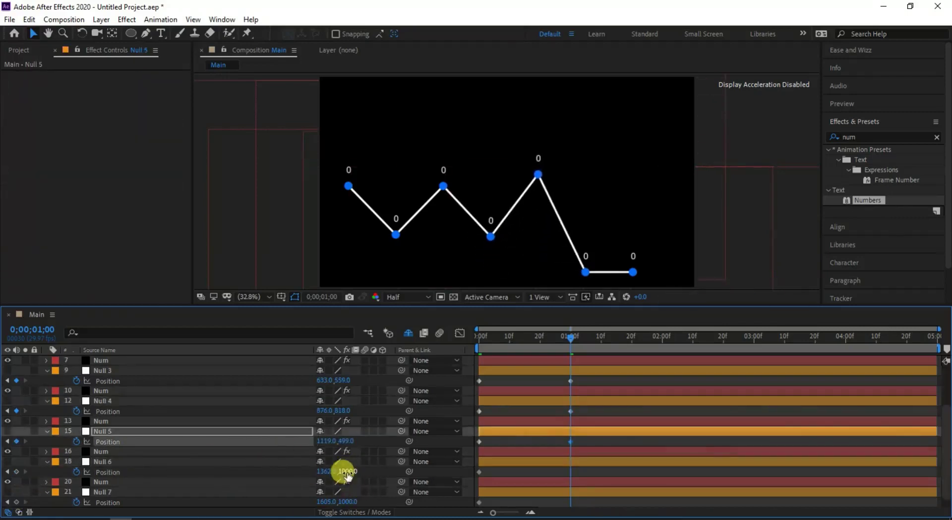
left_click_drag(344, 471, 55, 498)
left_click_drag(349, 501, 6, 484)
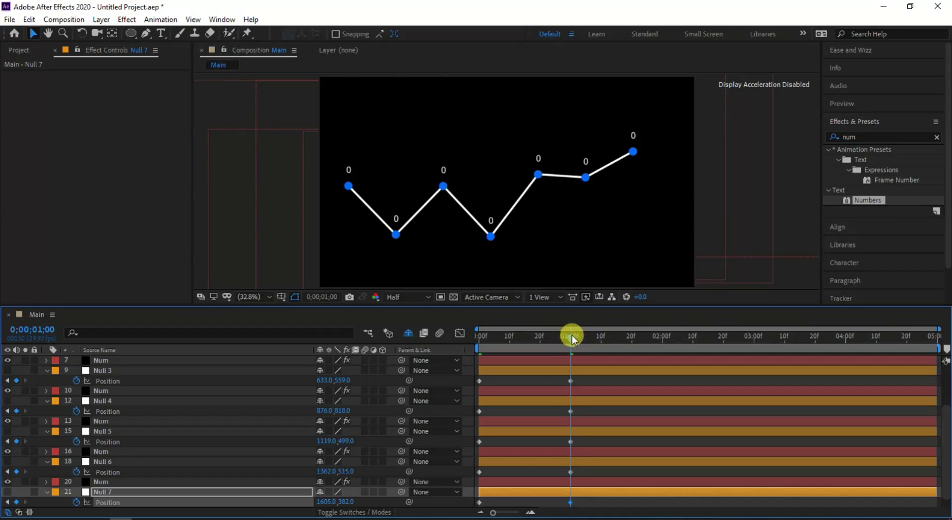
Apply Easy Ease to the Position keyframes of Null 3 through Null 7, previewing the animation from the first frame before and after.
left_click_drag(572, 335, 440, 329)
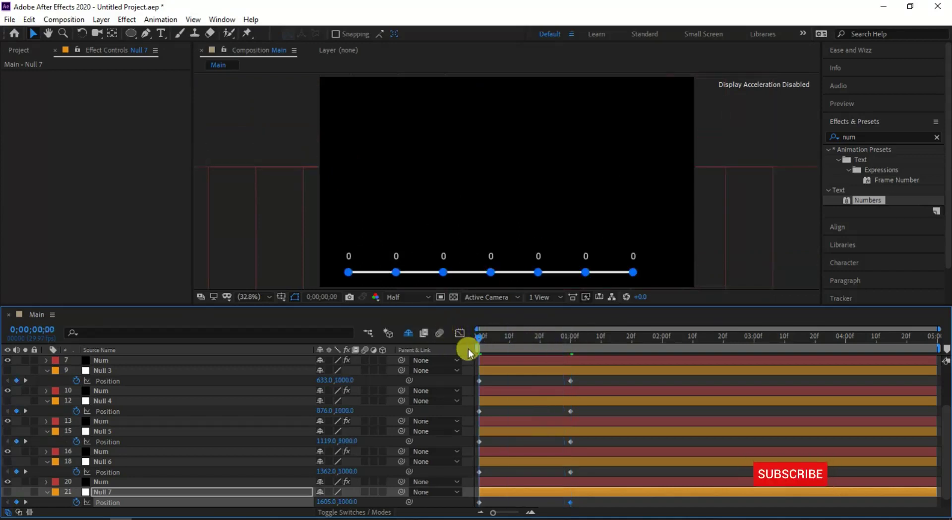
key("space")
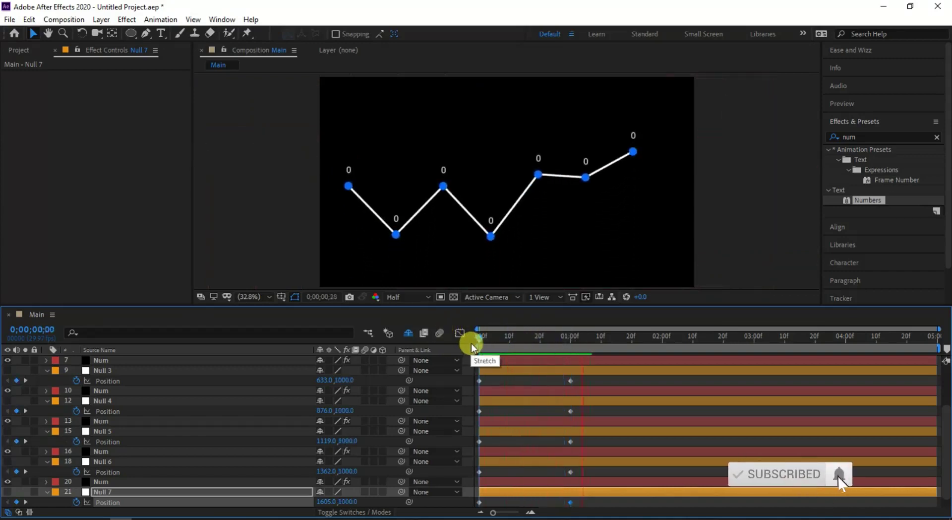
key("space")
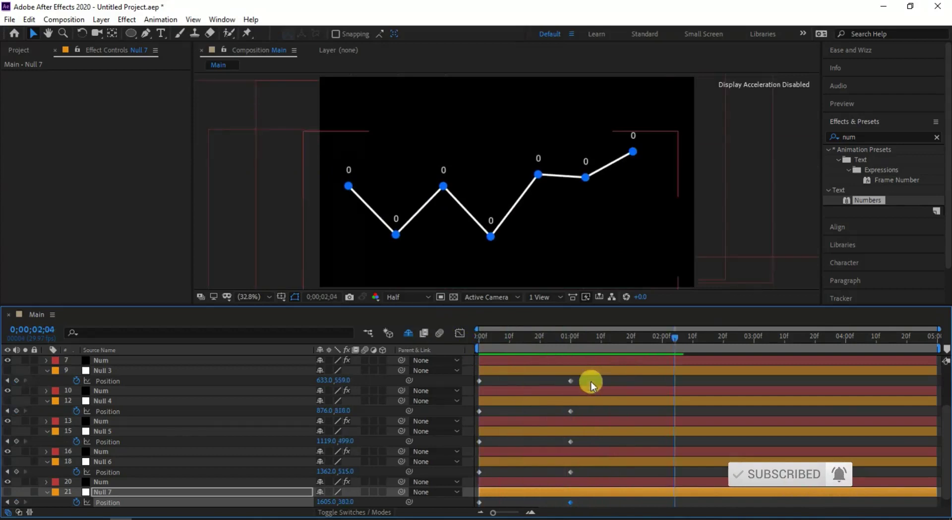
left_click_drag(590, 377, 493, 492)
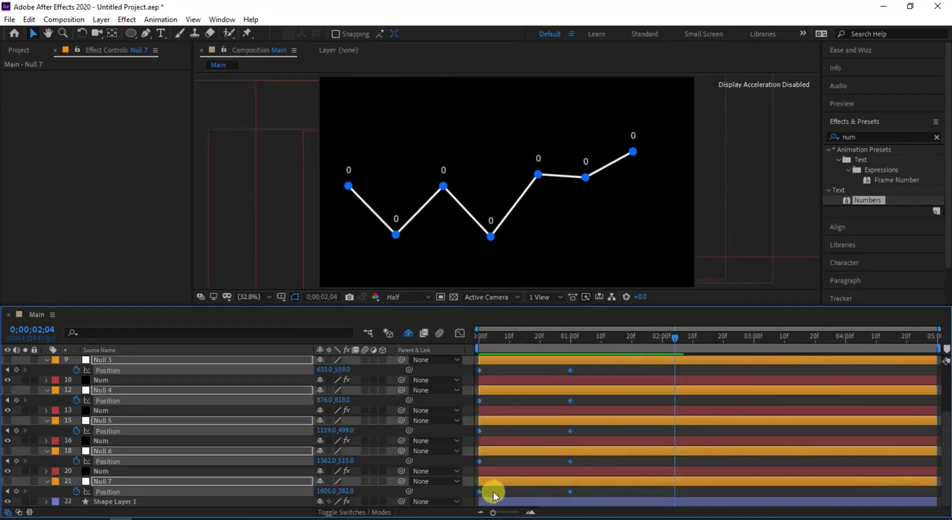
right_click(479, 491)
mouse_move(503, 485)
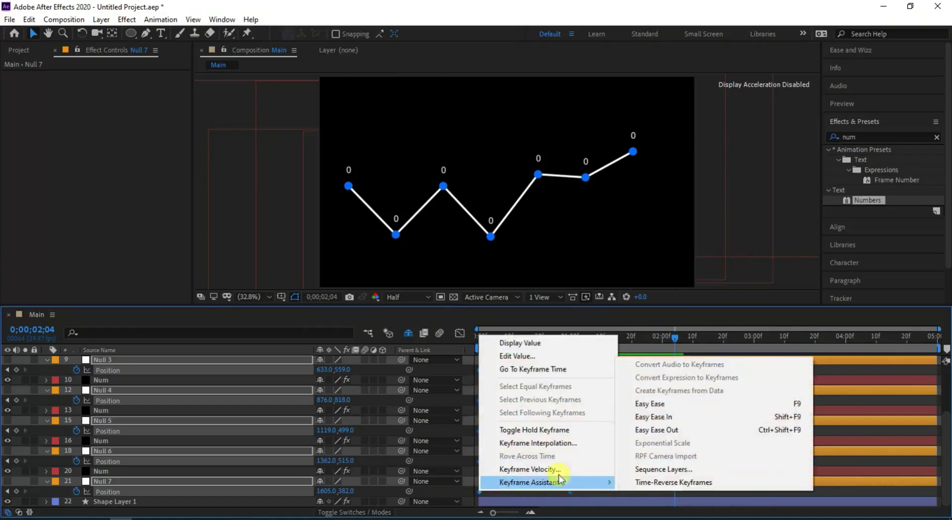
left_click(640, 401)
left_click_drag(670, 341, 454, 343)
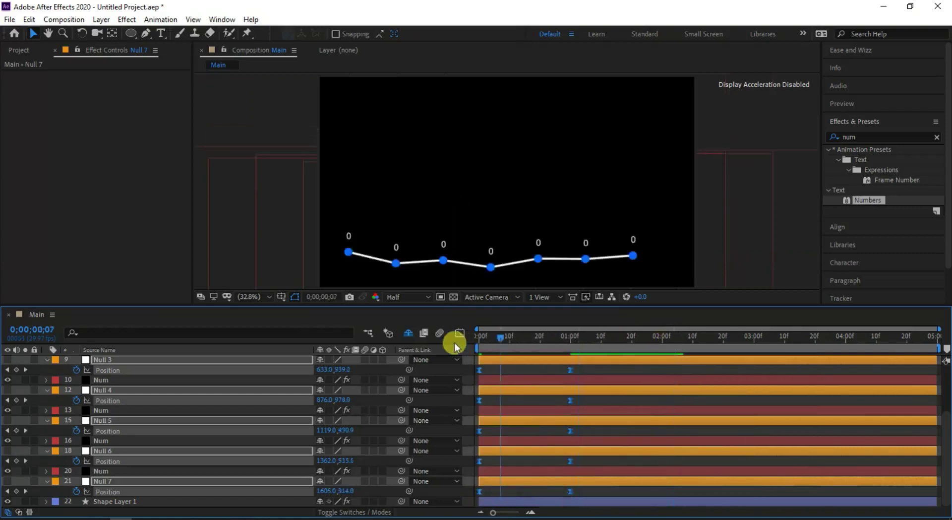
key("space")
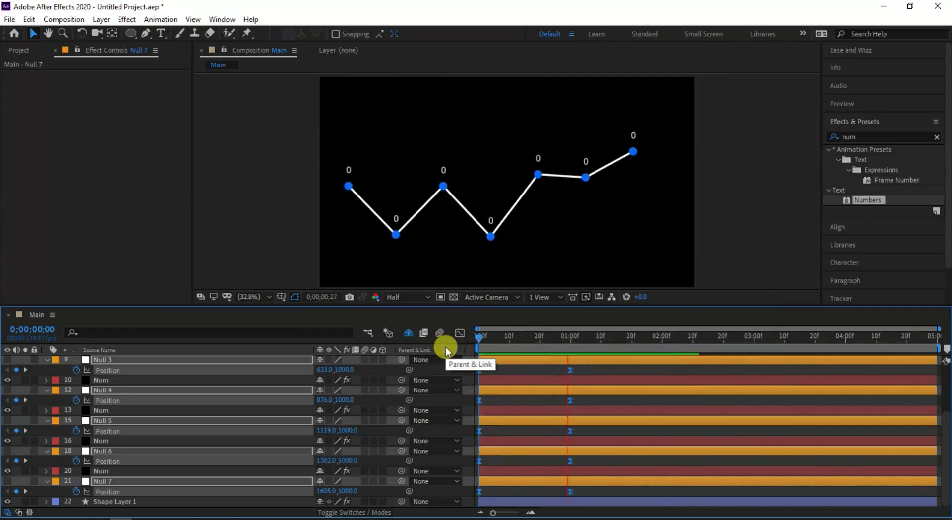
key("space")
key("Home")
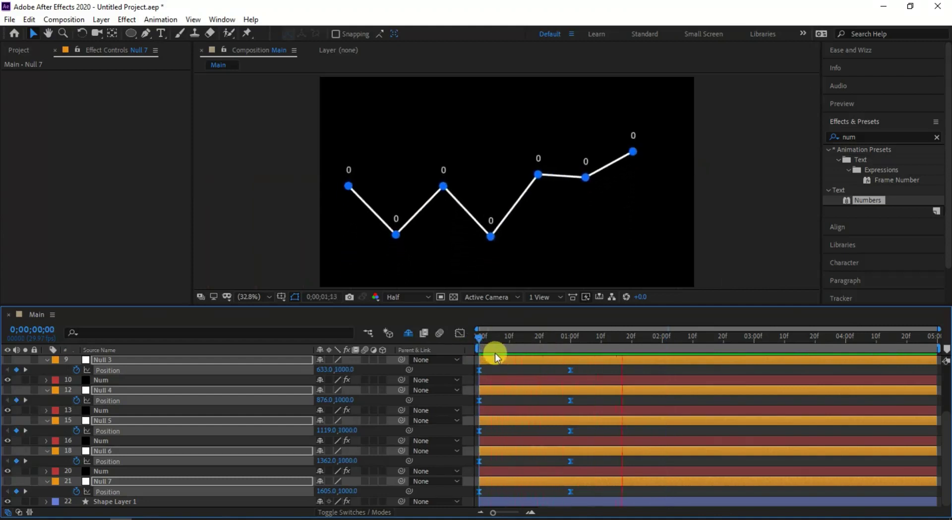
key("space")
Separate the dimensions of Null 1's Position and select the Num layer above Null 1.
scroll(213, 379, "up", 3)
right_click(215, 378)
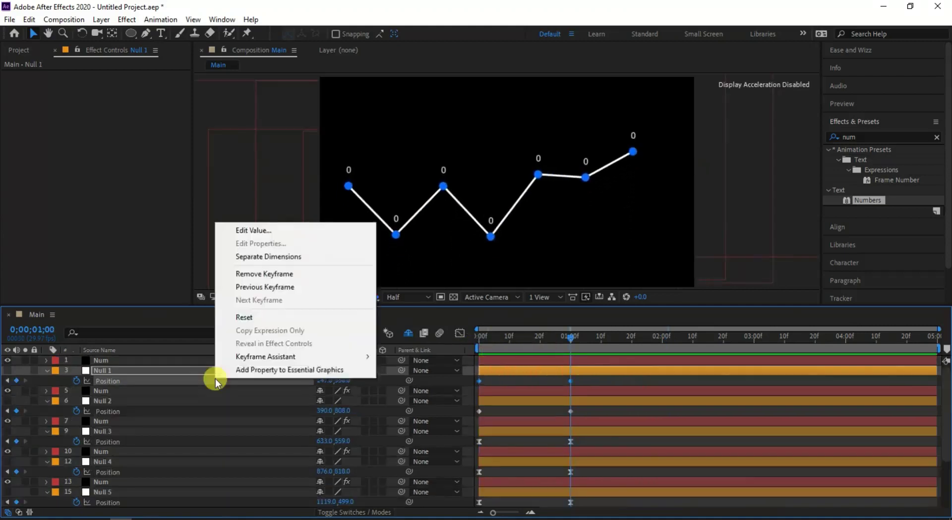
left_click(259, 257)
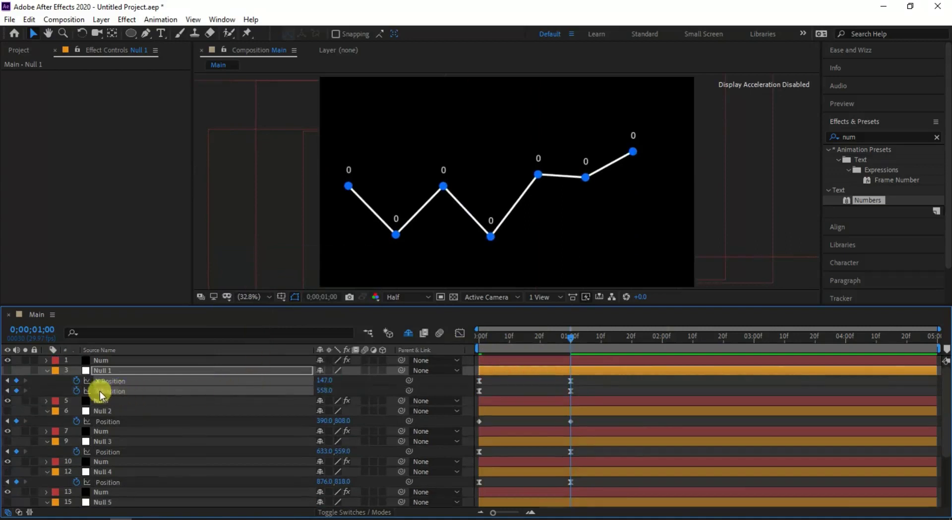
left_click(116, 360)
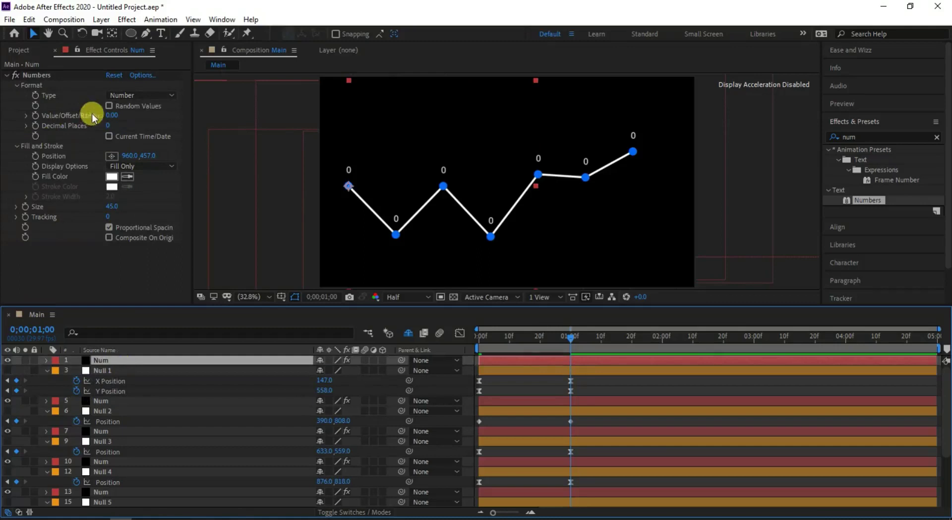
Try a different Value/Offset/Random Max in the Num layer's Numbers effect and set it back to 0.
mouse_move(110, 118)
left_mouse_down()
mouse_move(137, 115)
mouse_move(118, 121)
left_mouse_up()
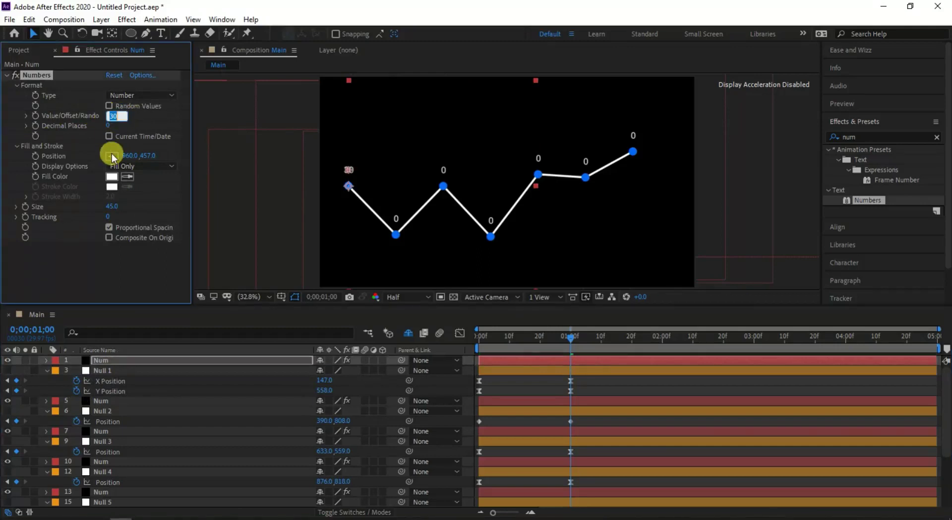
type("0")
key("Return")
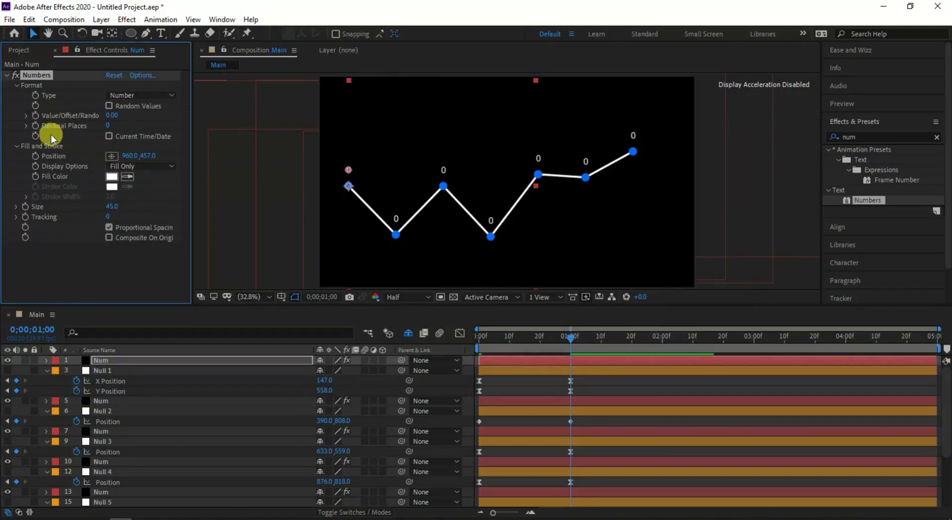
Add an expression to the Num layer's Value/Offset/Random Max linking it to Null 1's Y Position, and check it back to the first frame.
left_click(35, 115, "alt")
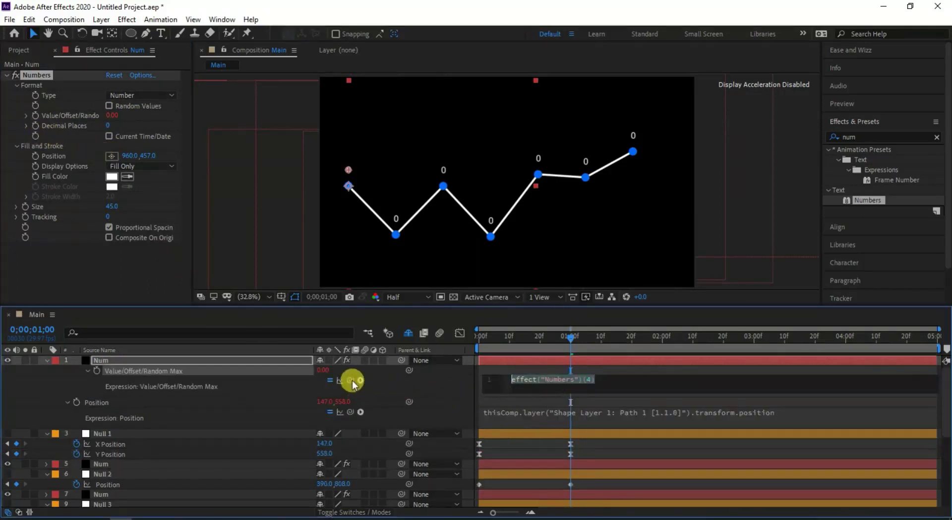
left_click_drag(203, 395, 114, 453)
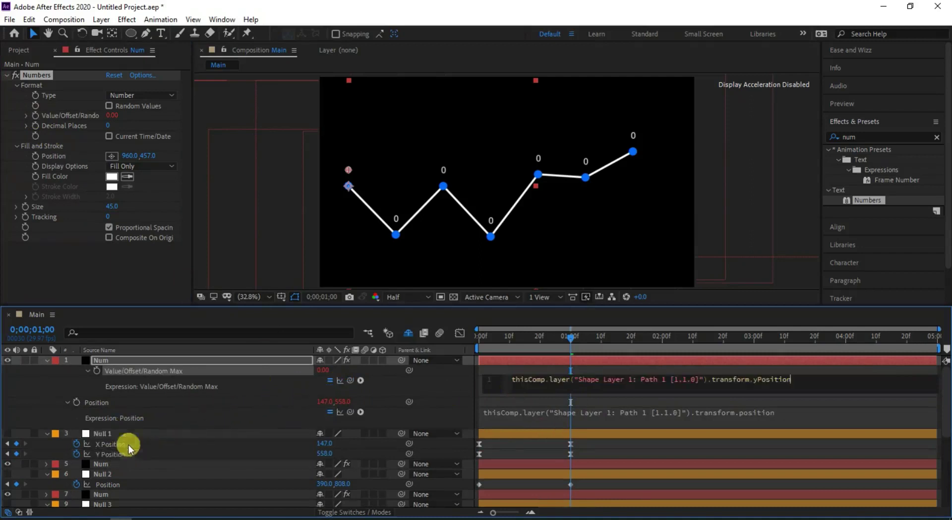
left_click(571, 337)
left_click_drag(526, 345, 470, 345)
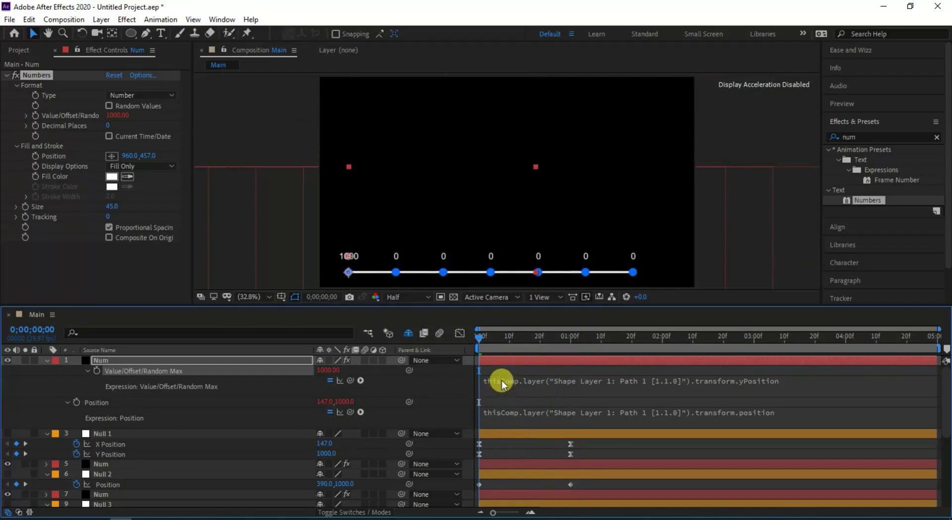
Prefix the Value/Offset/Random Max expression with "1000-" so it subtracts Null 1's Y Position from 1000, and preview the animation.
left_click(488, 381)
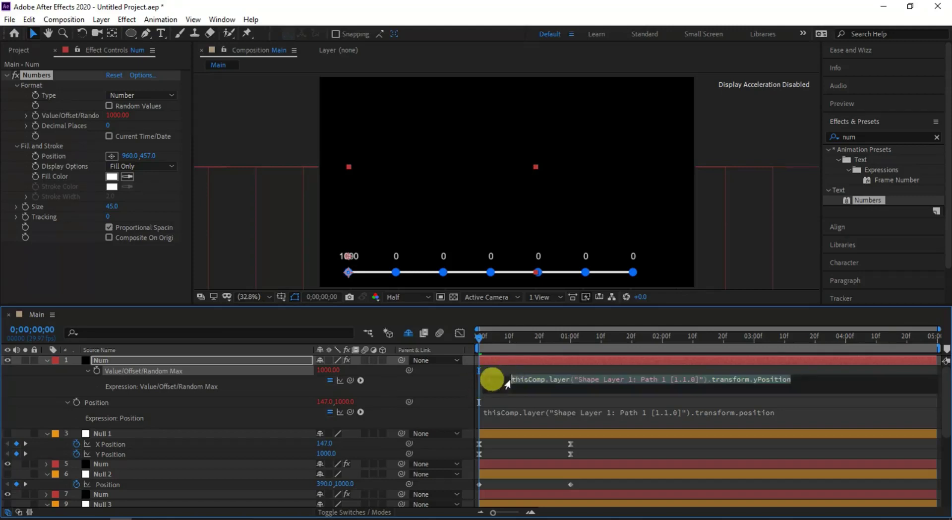
left_click(523, 389)
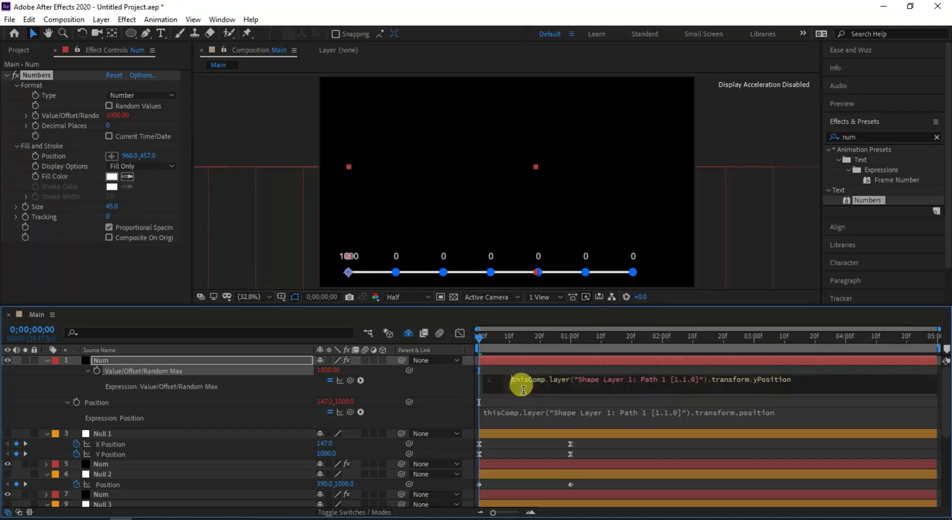
type("1000")
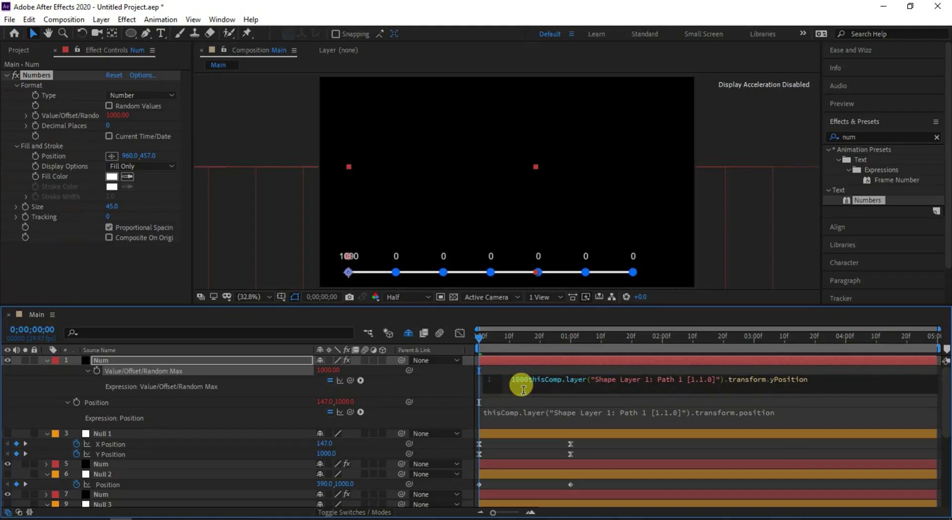
type("-")
left_click(493, 350)
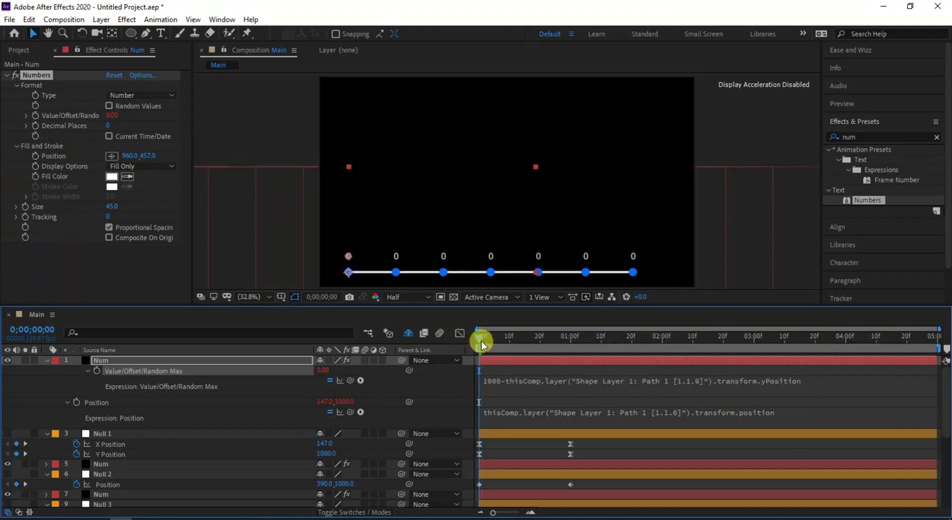
key("space")
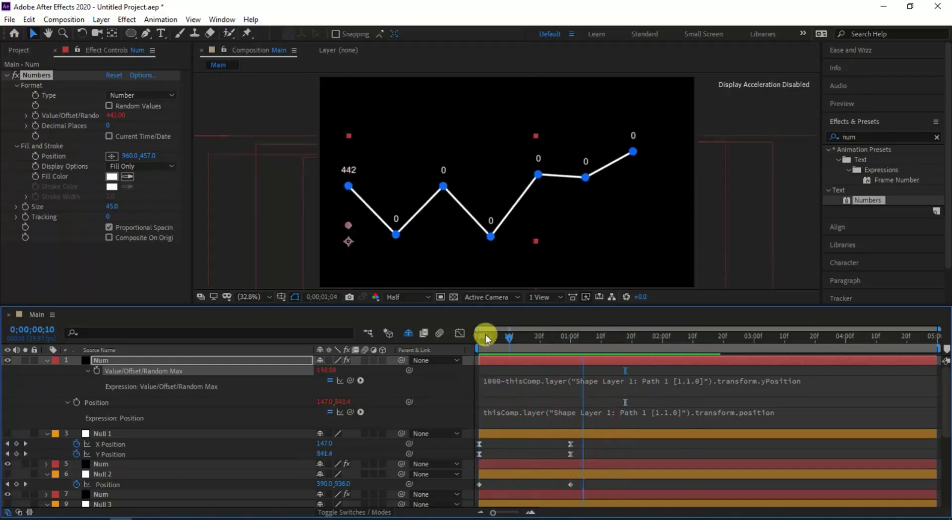
key("space")
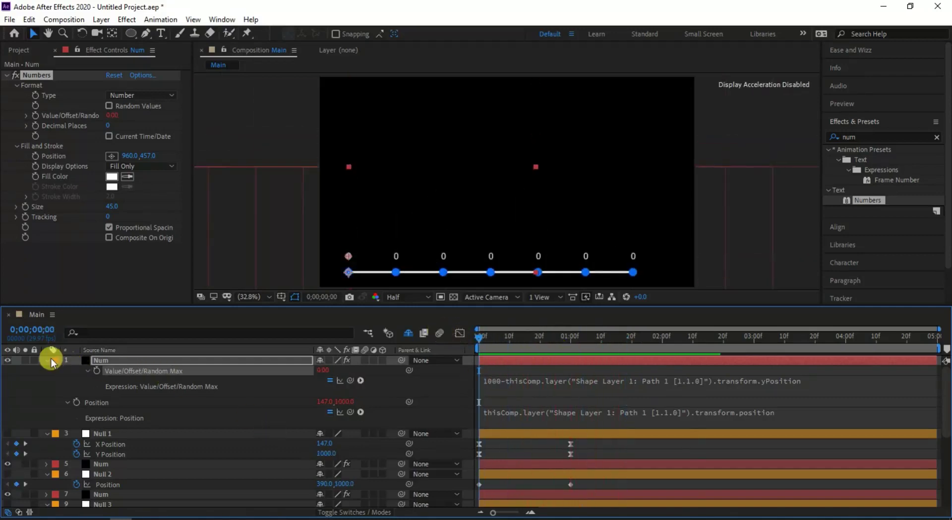
Collapse the finished Num and Null 1 layers and separate the dimensions of Null 2's Position.
left_click(46, 361)
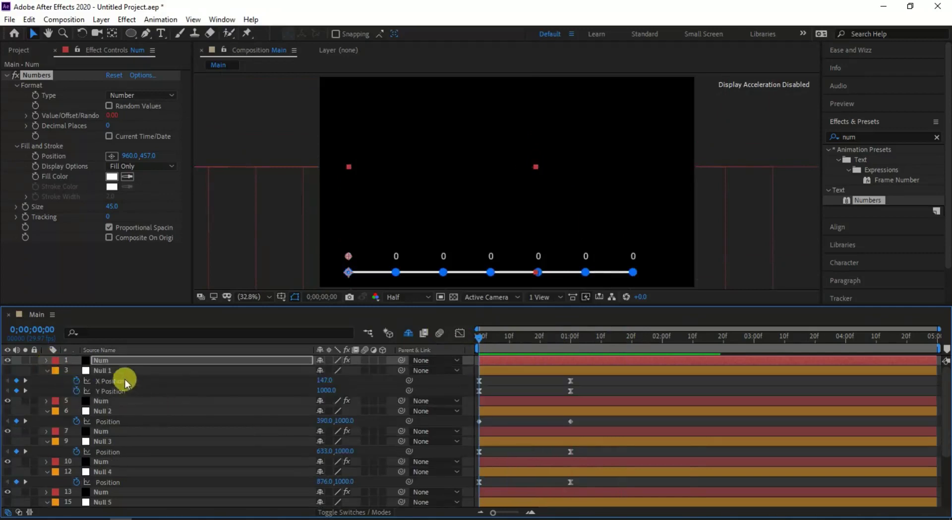
left_click(46, 370)
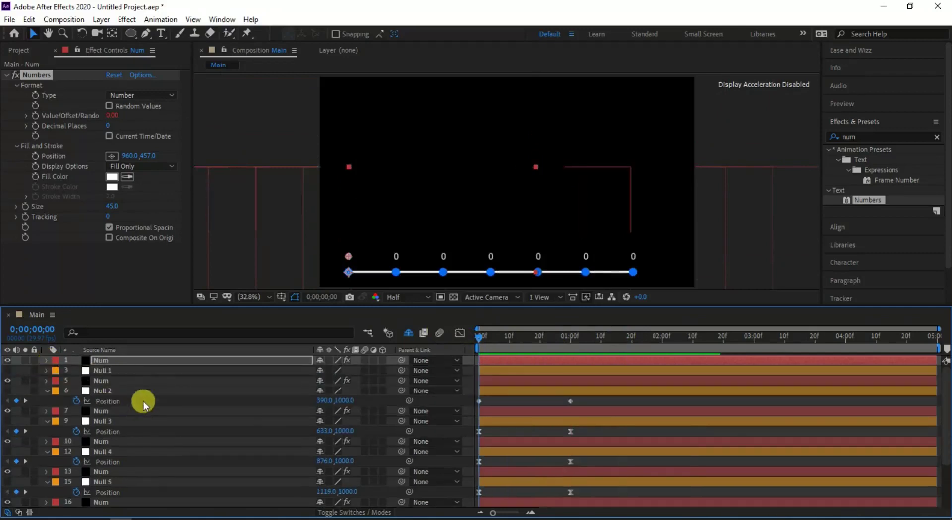
left_click(135, 380)
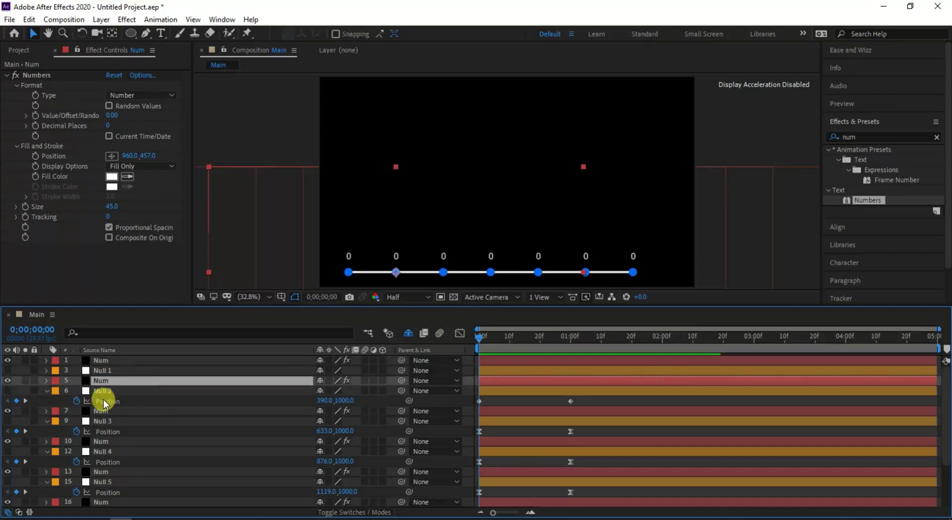
right_click(103, 400)
left_click(159, 285)
Add a Value/Offset/Random Max expression to the Num layer above Null 2 that subtracts Null 2's Y Position from 1000.
left_click(35, 115, "alt")
left_click_drag(351, 400, 111, 475)
type("1000-")
left_click(46, 381)
left_click(47, 391)
Separate the dimensions of Null 3's Position and select the Num layer above Null 3.
right_click(109, 420)
left_click(161, 305)
left_click(136, 400)
Give this Num layer's Value/Offset/Random Max an expression of 1000 minus Null 3's Y Position, and check it by scrubbing the first frames.
left_click(36, 115, "alt")
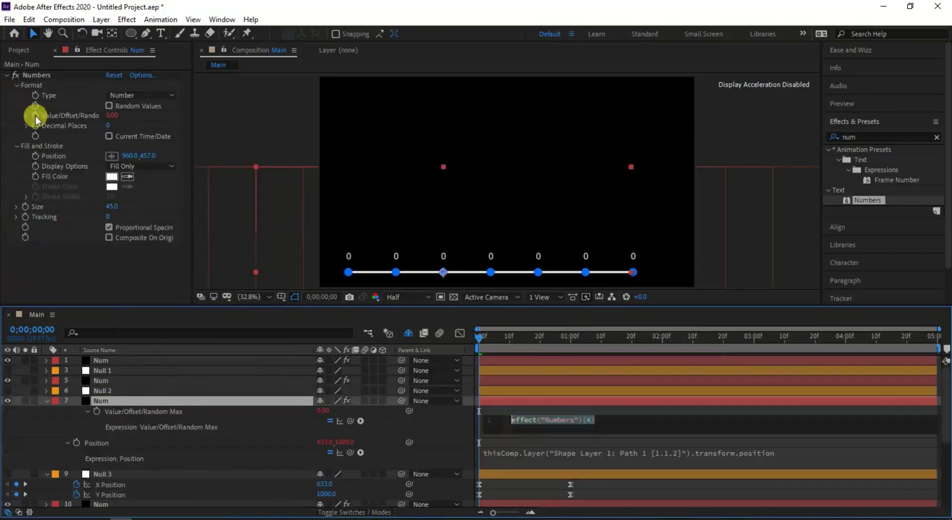
left_click_drag(350, 420, 111, 495)
left_click(512, 420)
type("1000-")
left_click(514, 445)
left_click_drag(479, 339, 500, 339)
left_click_drag(500, 339, 479, 340)
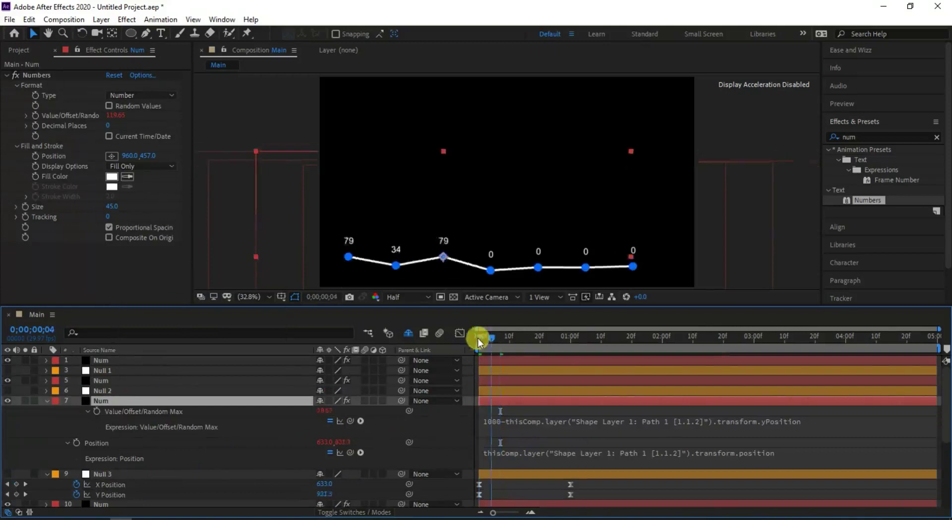
Separate the dimensions of Null 4's Position and select the Num layer above Null 4.
left_click(47, 401)
left_click(47, 411)
right_click(111, 441)
left_click(173, 318)
left_click(137, 421)
Link this Num layer's Value/Offset/Random Max to 1000 minus Null 4's Y Position, and check the value at frame 7.
left_click(35, 116, "alt")
left_click_drag(351, 413, 119, 486)
type("1000-thisComp.layer(\"Shape Layer 1: Path 1 [1.1.3]\").transform.yPosition")
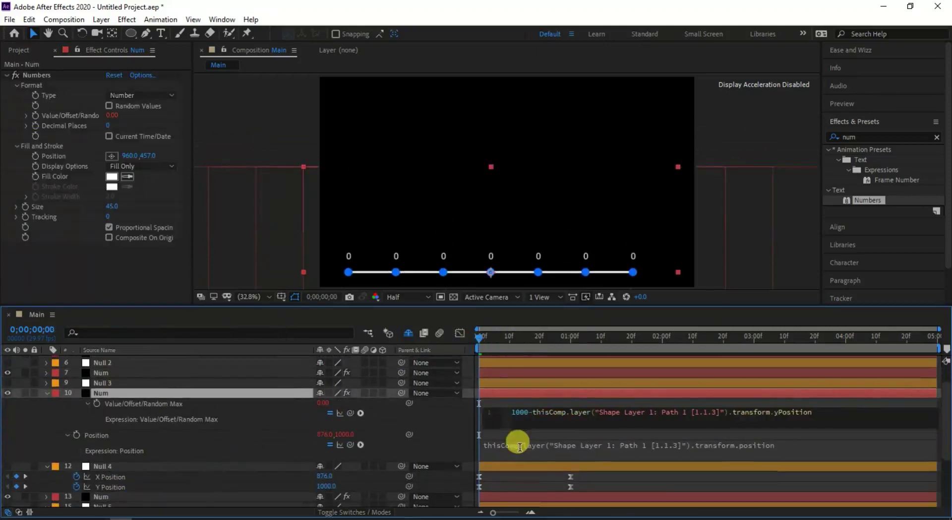
left_click(520, 447)
left_click_drag(479, 338, 500, 340)
Separate the dimensions of Null 5's Position and select the Num layer above Null 5.
left_click(47, 362)
left_click(47, 380)
right_click(113, 431)
left_click(171, 310)
left_click(133, 421)
Add an expression to this Num layer's Value/Offset/Random Max that subtracts Null 5's Y Position from 1000.
left_click(35, 116, "alt")
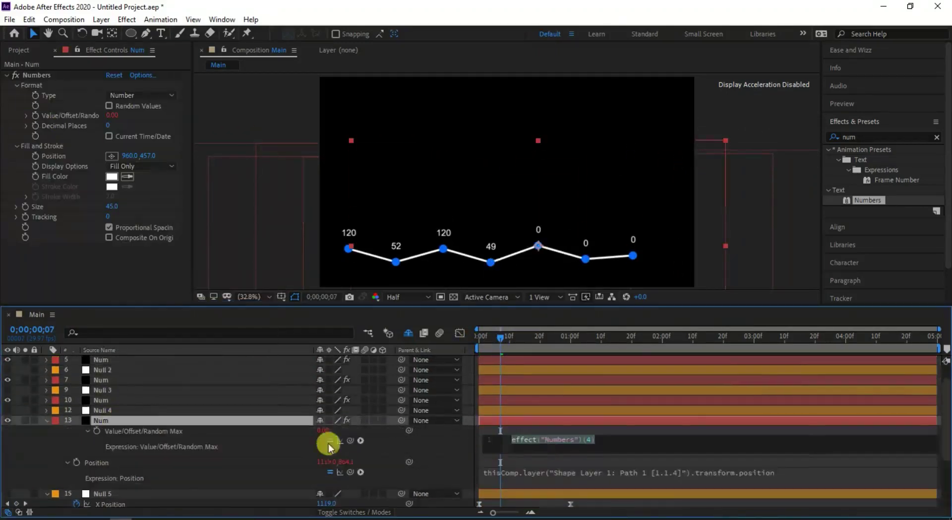
scroll(330, 448, "down", 2)
left_click_drag(350, 403, 114, 477)
left_click(511, 403)
type("1000-")
Separate the dimensions of Null 6's Position and select the Num layer above Null 6.
left_click(46, 383)
left_click(47, 411)
right_click(111, 461)
left_click(171, 341)
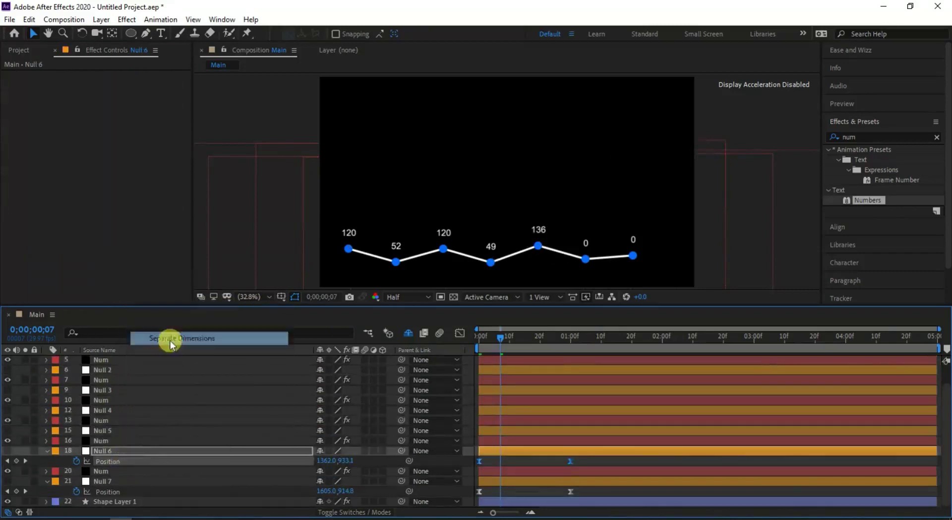
left_click(114, 430)
Set this Num layer's Value/Offset/Random Max expression to 1000 minus Null 6's Y Position, and check the value at frame 5.
left_click(35, 116, "alt")
left_click_drag(350, 389, 116, 462)
left_click(510, 383)
type("1000-")
left_click(524, 451)
left_click_drag(501, 338, 495, 339)
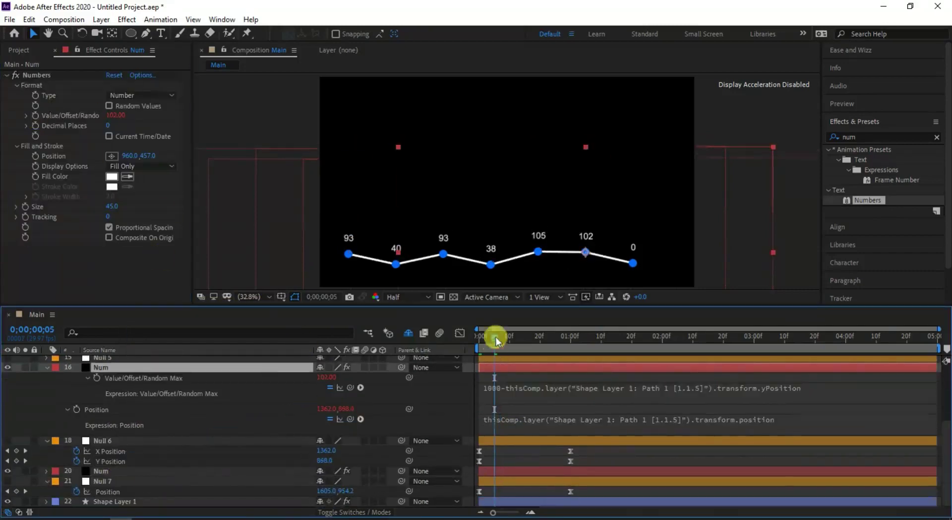
Collapse the finished layers and separate the dimensions of Null 7's Position.
left_click(47, 368)
left_click(46, 440)
right_click(110, 492)
left_click(168, 372)
left_click(120, 481)
Link the last Num layer's Value/Offset/Random Max to Null 7's Y Position, prefix the expression with "1000-", and collapse the open layers.
left_click(35, 116, "alt")
scroll(501, 460, "down", 3)
left_click_drag(385, 305, 378, 259)
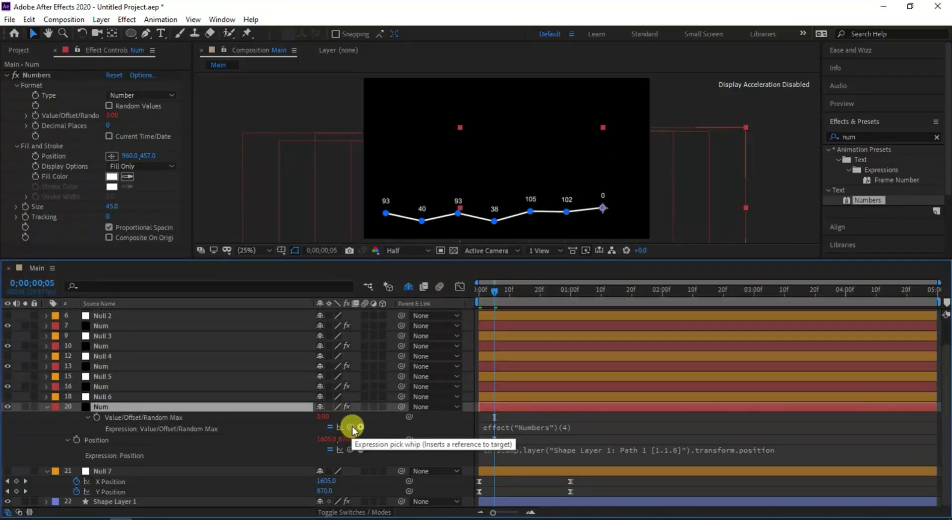
left_click_drag(352, 427, 123, 491)
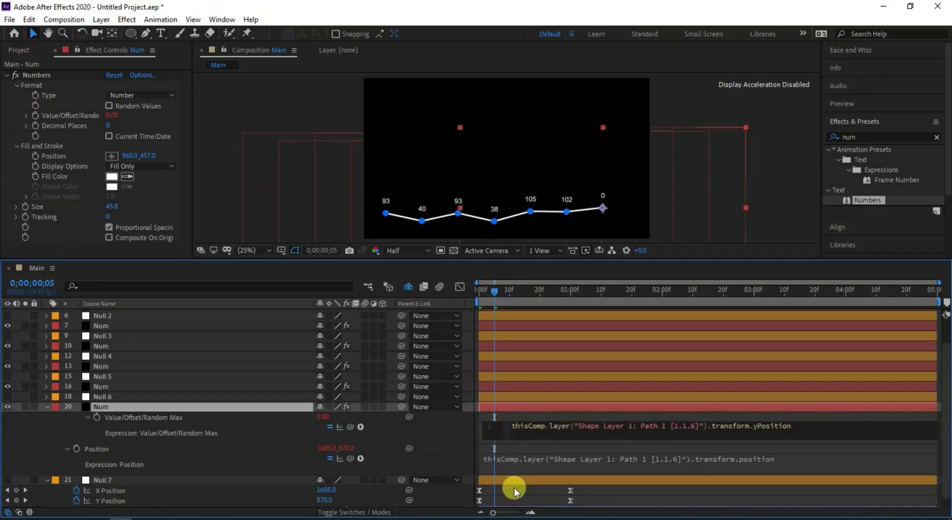
type("1000")
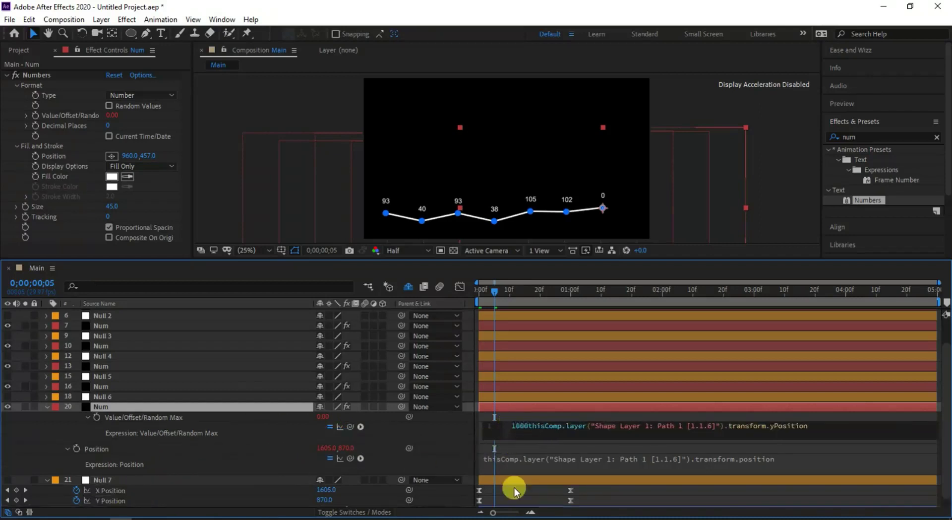
type("-")
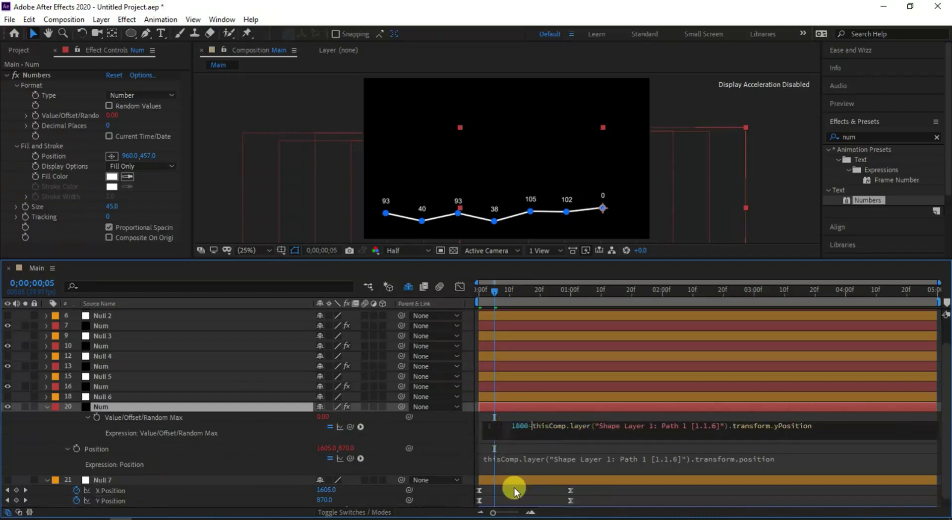
left_click(48, 409)
left_click(46, 422)
left_click(45, 444)
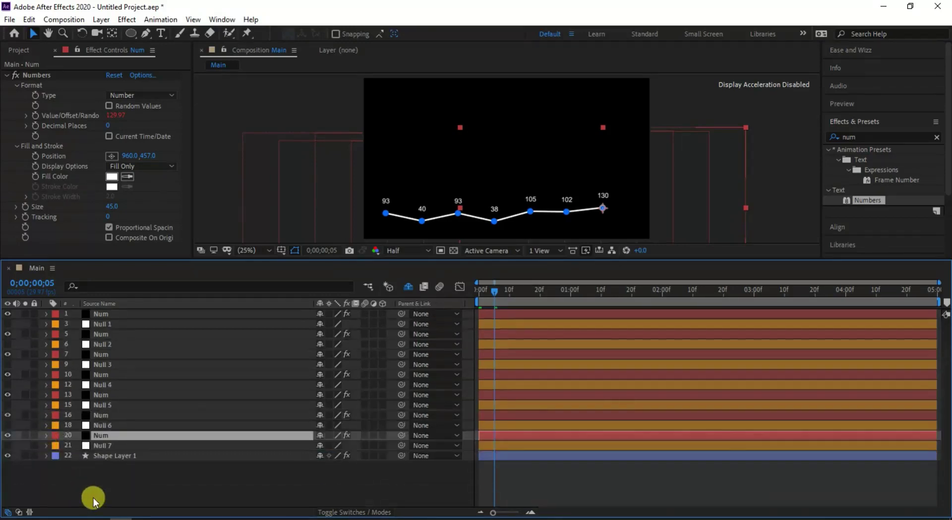
Preview the line graph animation from the first frame, with the composition view enlarged, to check all number labels.
left_click(246, 474)
left_click_drag(487, 290, 452, 286)
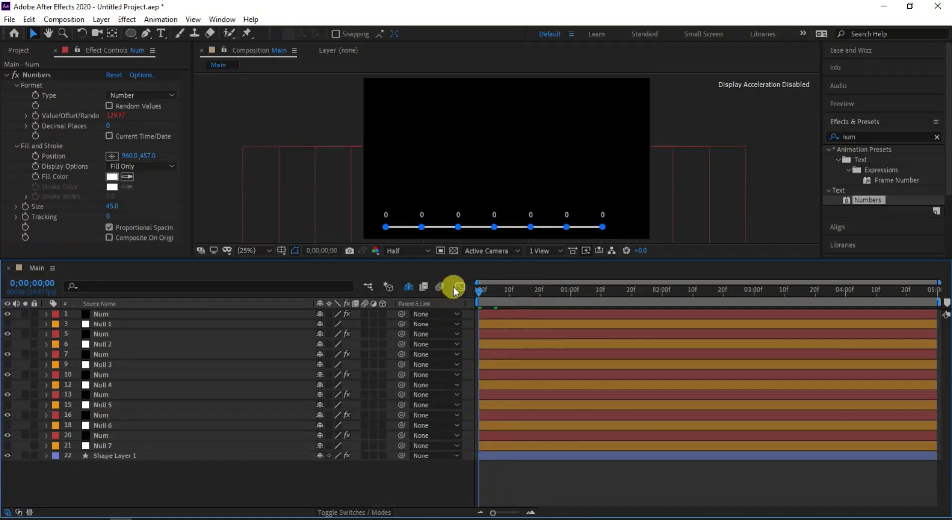
key("space")
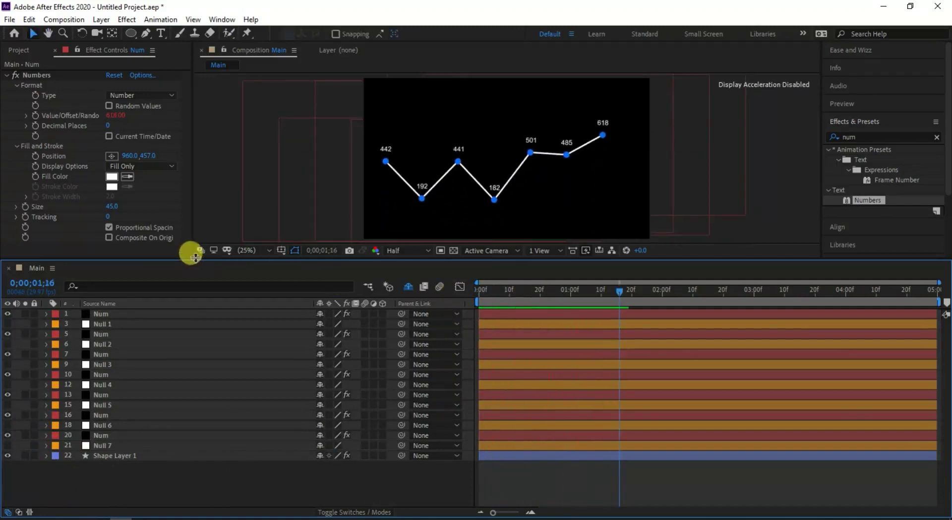
left_click_drag(195, 257, 251, 340)
left_click_drag(625, 372, 448, 389)
key("space")
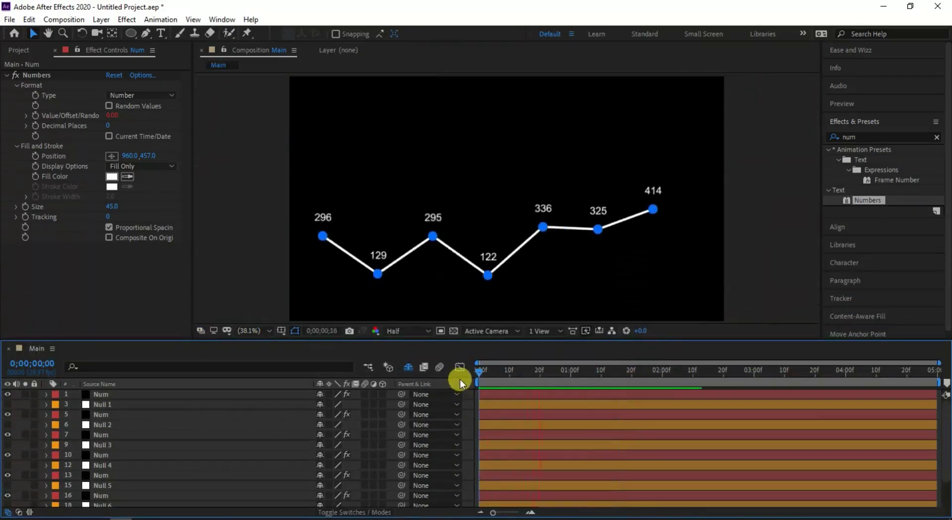
left_click(502, 386)
Create a new composition named Final with the HDTV 1080 29.97 preset and a duration of 0;00;05;00.
left_click(64, 20)
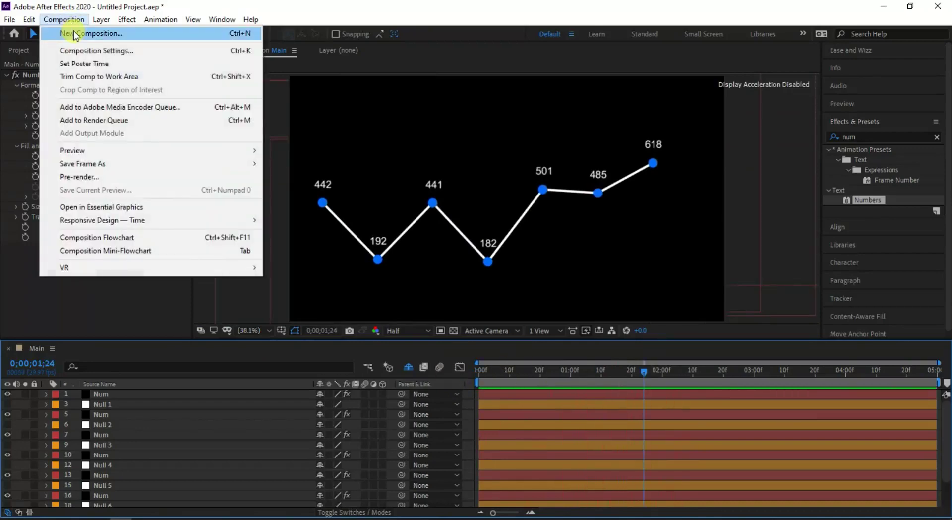
left_click(72, 32)
type("Final")
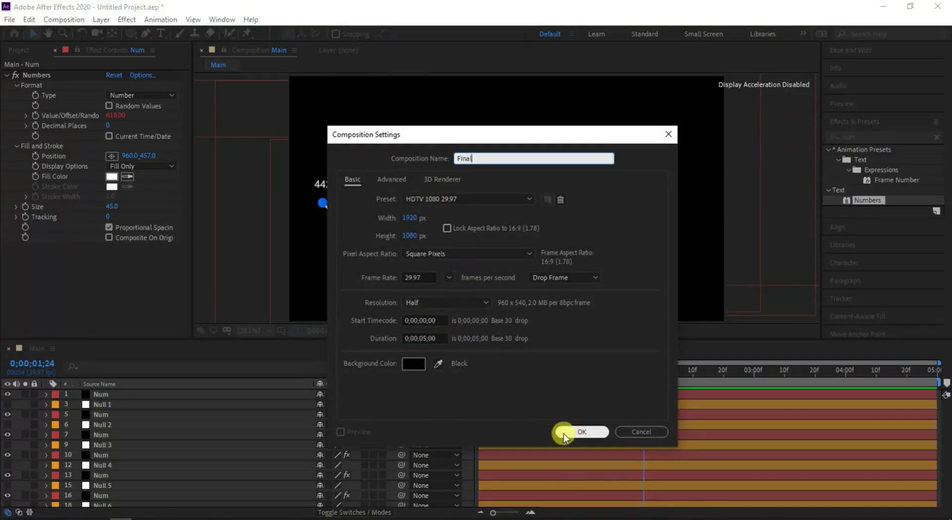
left_click(580, 432)
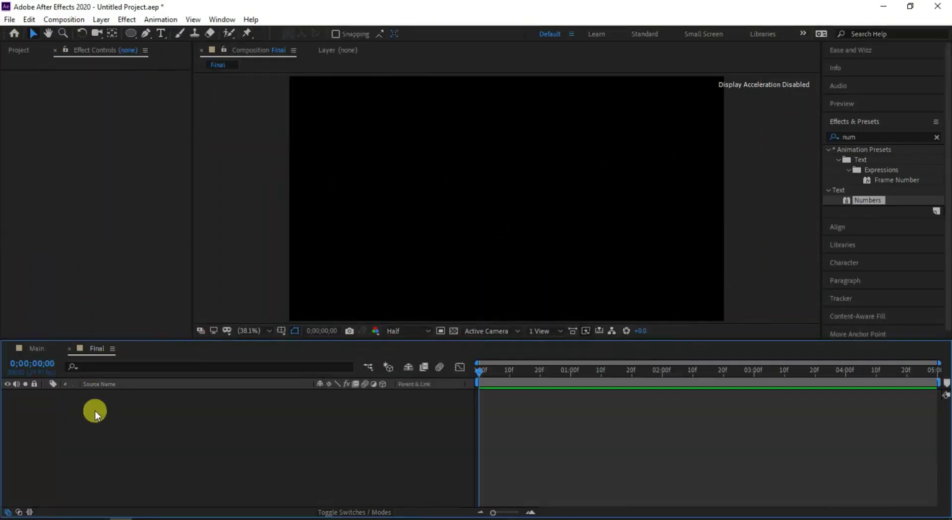
Add a black 1920 x 1080 solid named BG to the Final composition.
right_click(102, 419)
mouse_move(138, 289)
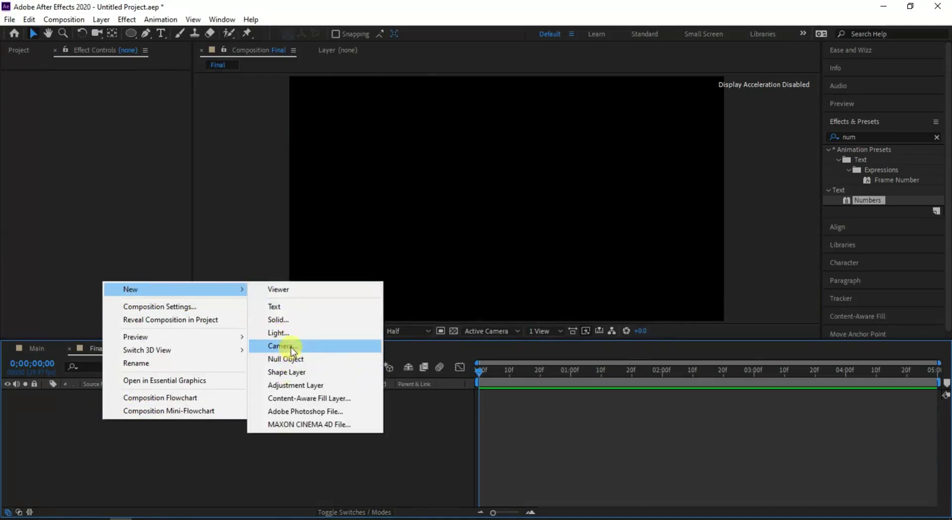
left_click(296, 320)
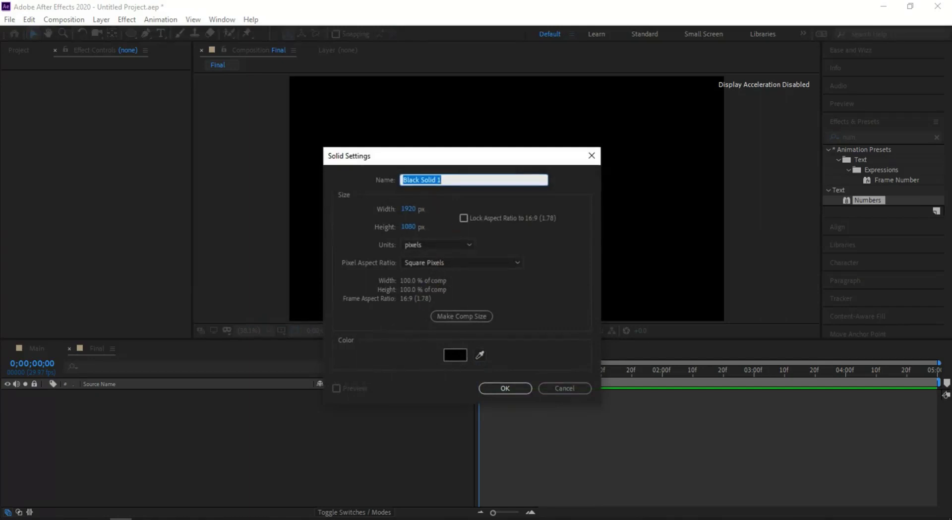
left_click(494, 387)
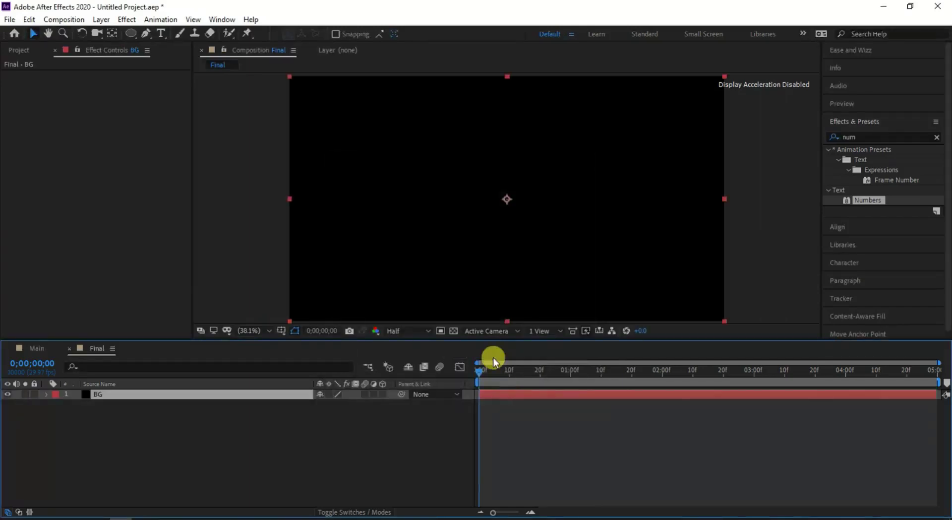
Find the Gradient Ramp effect, apply it to the BG layer, and set its Ramp Shape to Radial Ramp.
left_click(828, 135)
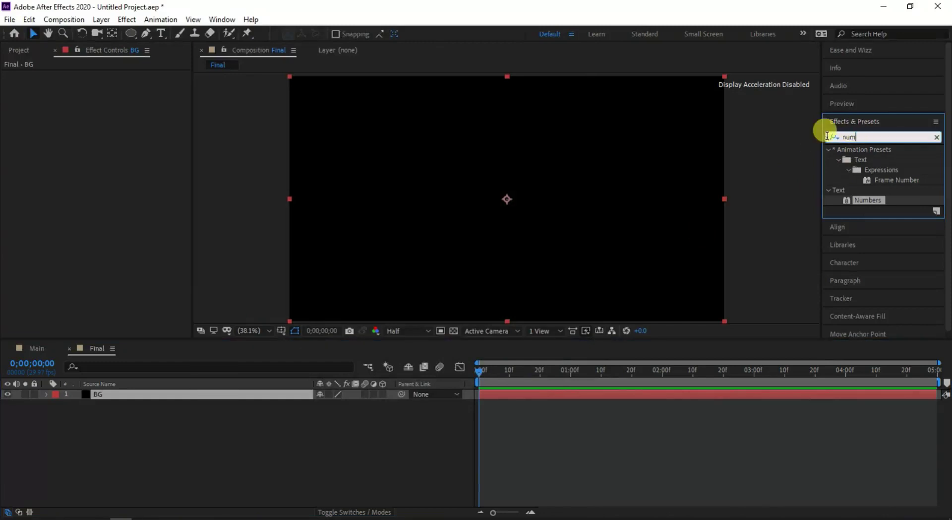
type("ramp")
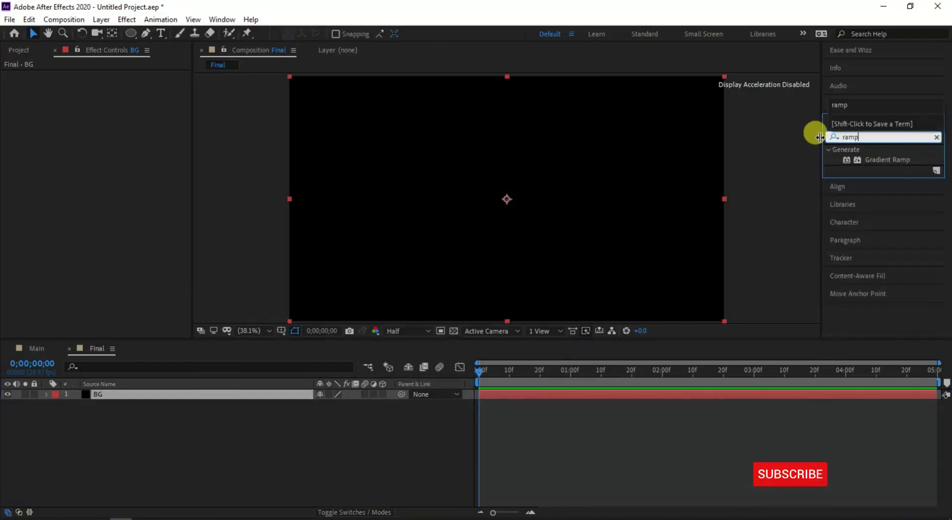
left_click_drag(879, 161, 484, 208)
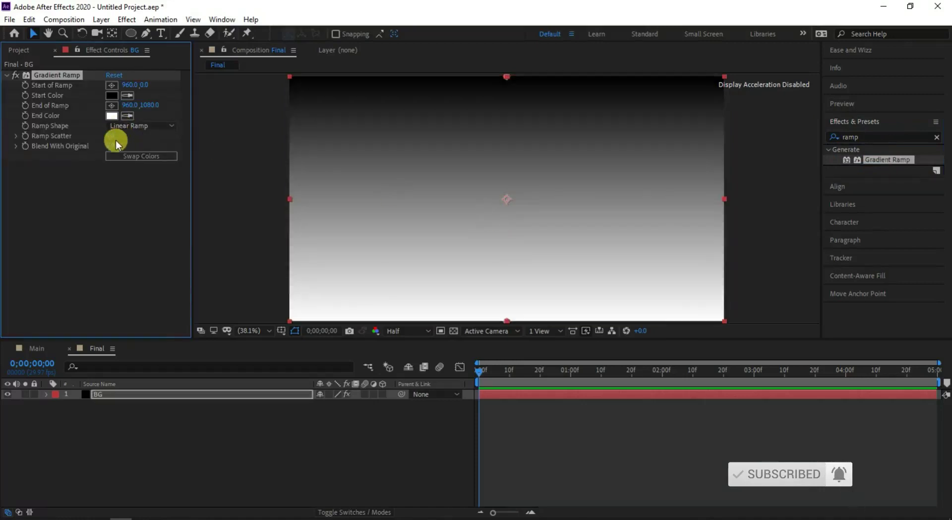
left_click(126, 127)
left_click(143, 151)
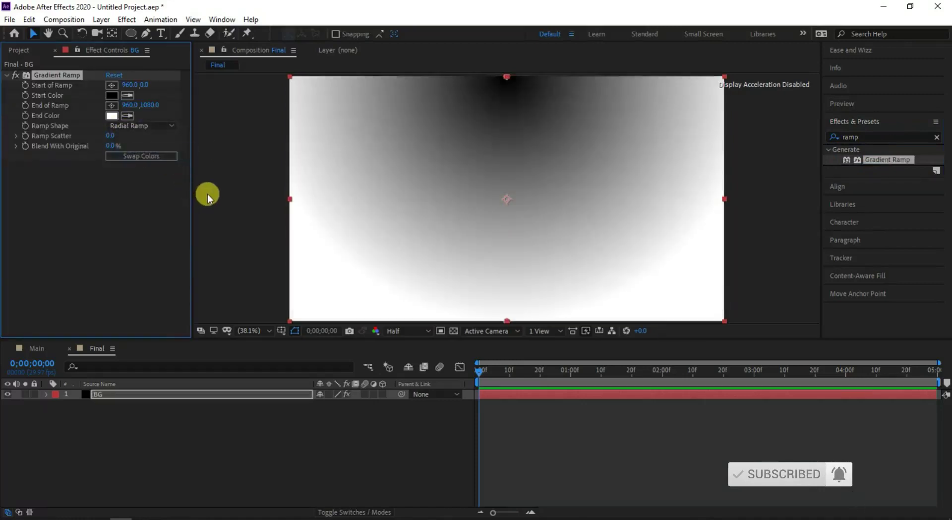
Set the Gradient Ramp's Start Color to white.
left_click(112, 96)
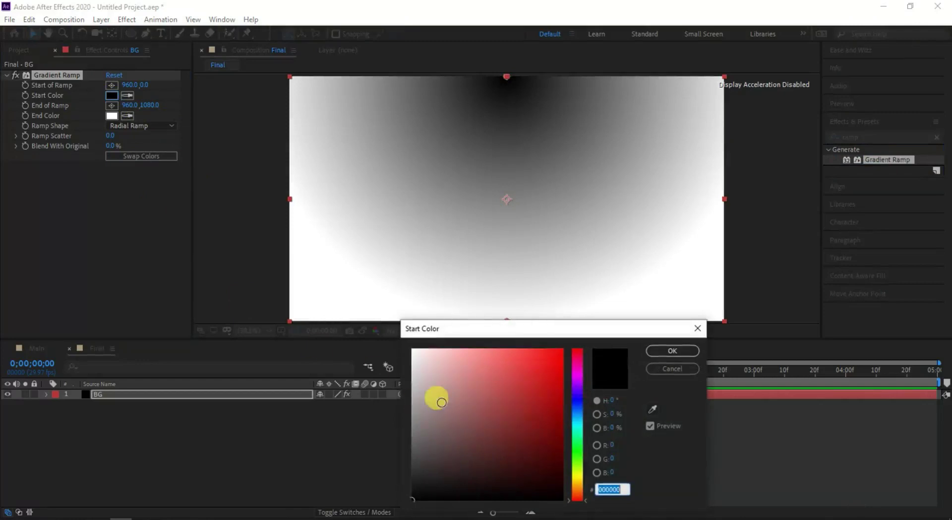
left_click_drag(436, 397, 435, 351)
left_click(670, 351)
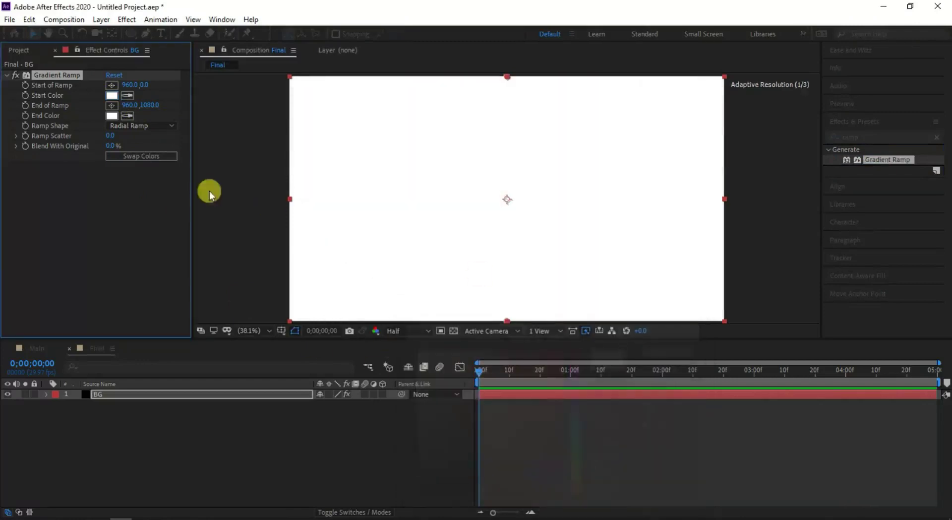
Set the Gradient Ramp's End Color to the blue 6C84FF.
left_click(111, 116)
left_click_drag(565, 421, 499, 349)
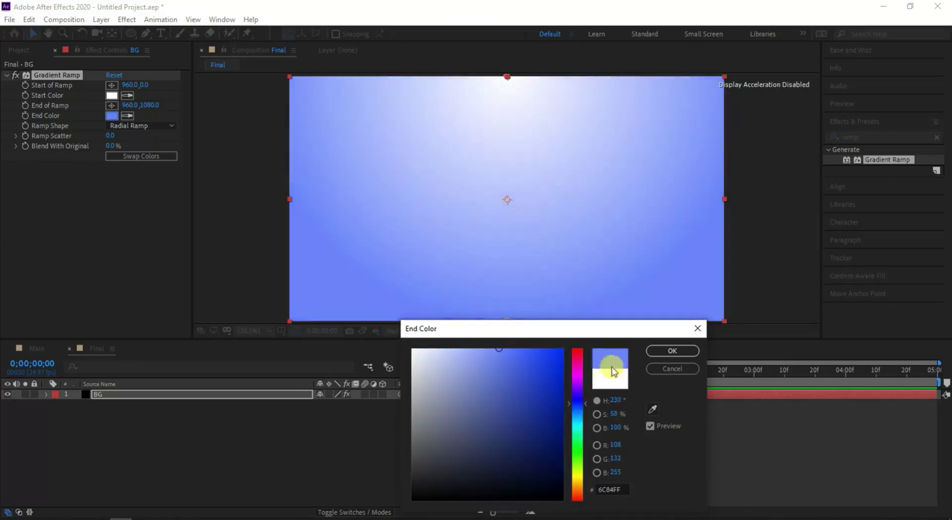
left_click(655, 352)
Move the Start of Ramp to the frame's center at about 960, 541 and the End of Ramp far below it at about 1386, 2034.
left_click_drag(506, 78, 507, 200)
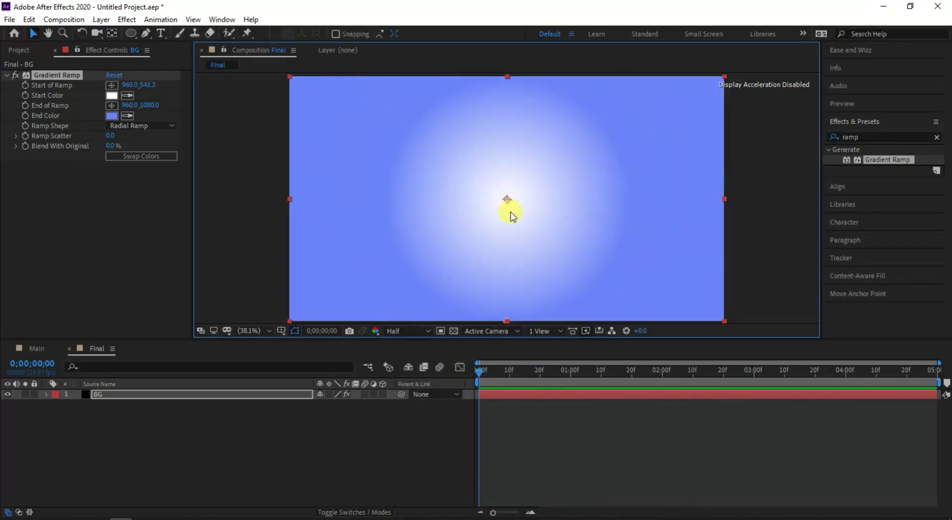
left_click_drag(507, 321, 561, 518)
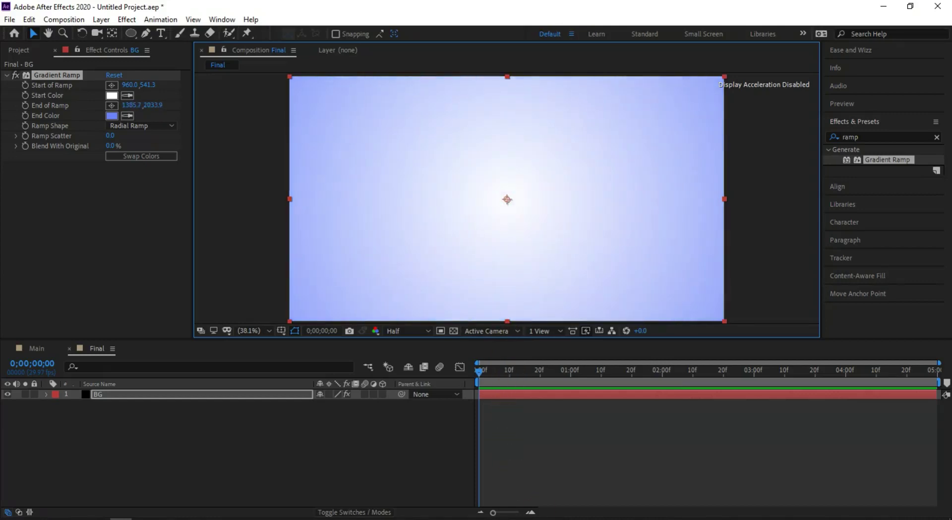
Change the Gradient Ramp's End Color to black (000000).
left_click(111, 115)
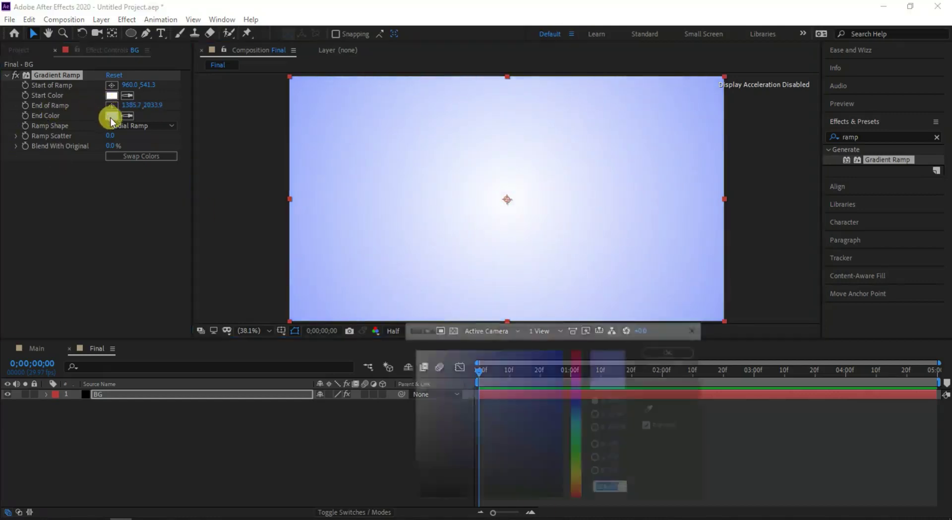
left_click_drag(551, 449, 554, 495)
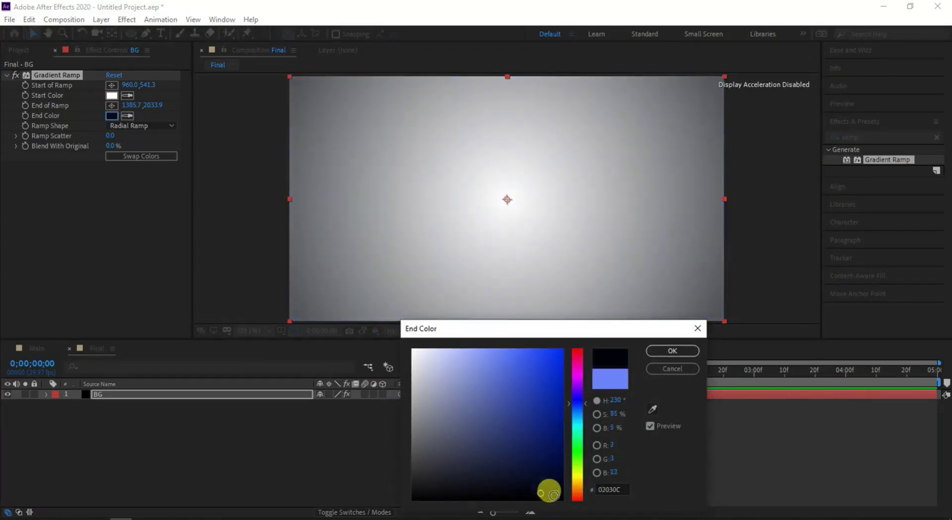
left_click(672, 351)
left_click(105, 209)
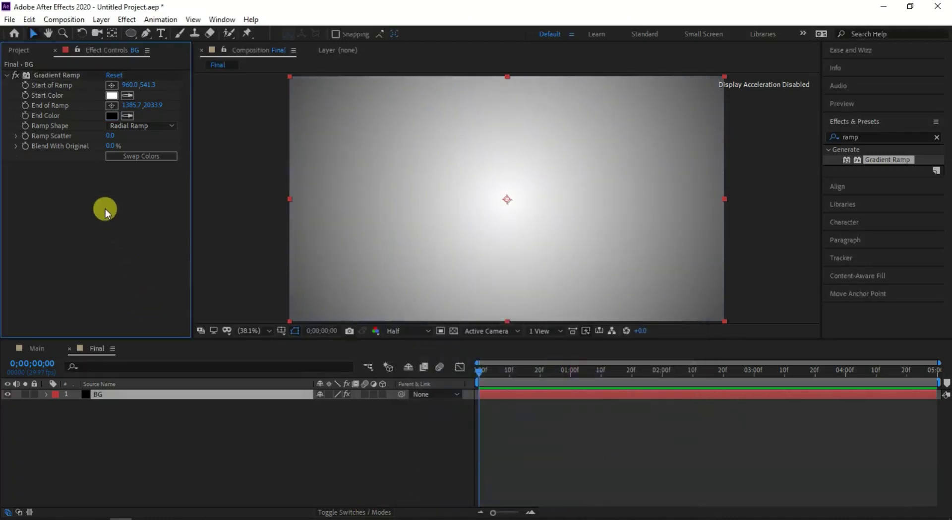
Add the Main composition to the Final timeline and place the BG layer beneath it.
left_click(204, 191)
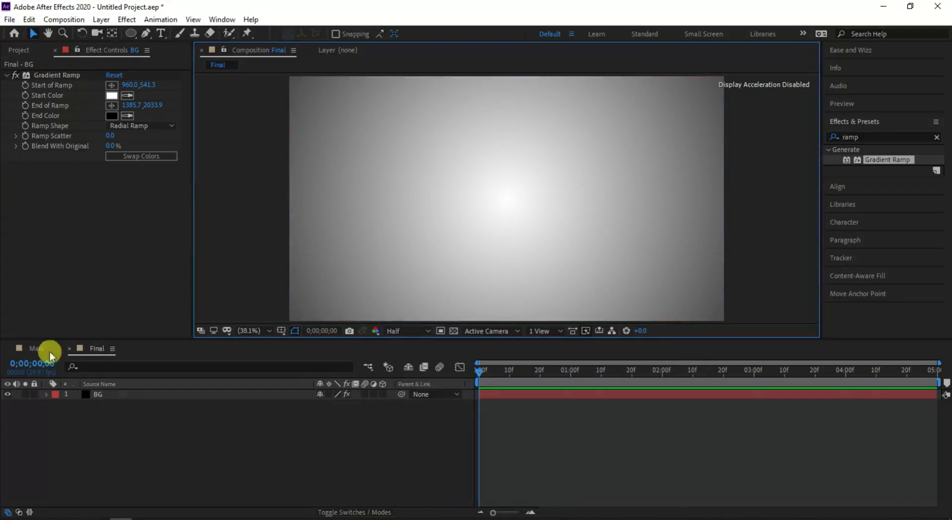
left_click(19, 49)
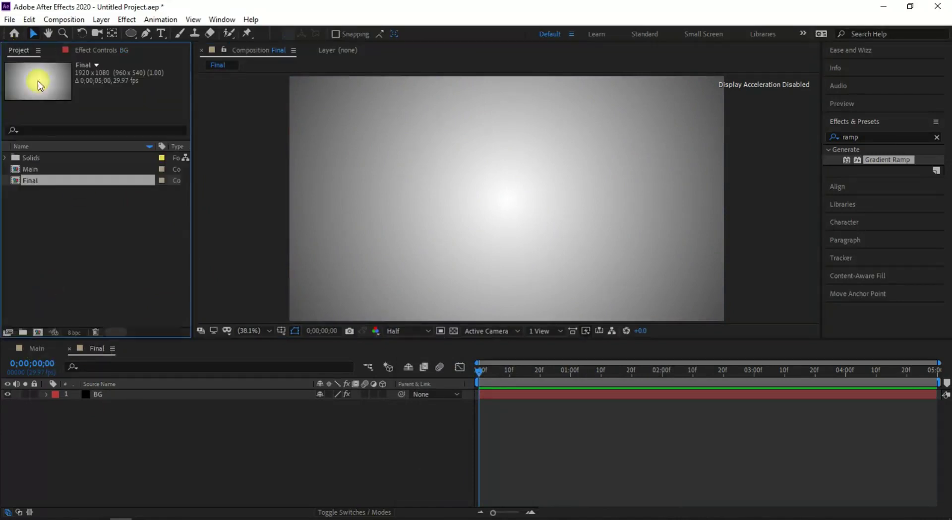
left_click(44, 171)
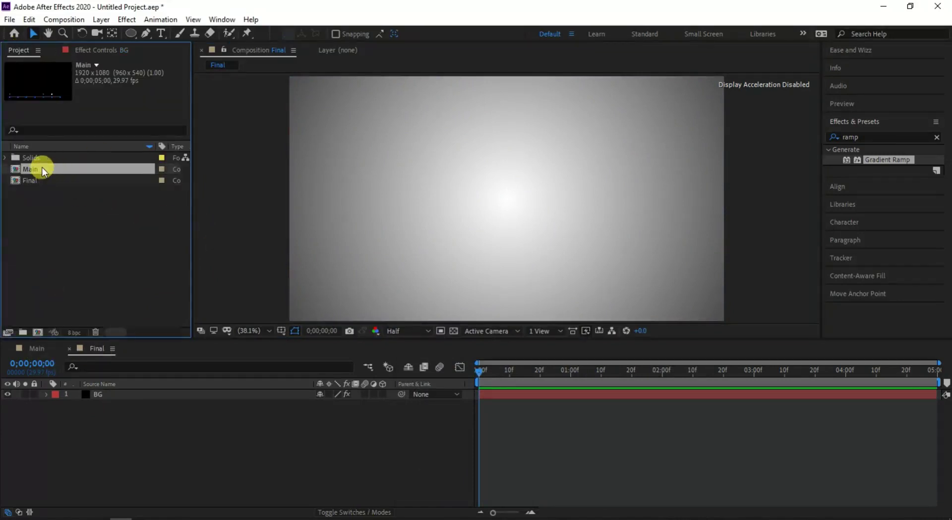
left_click_drag(44, 171, 115, 426)
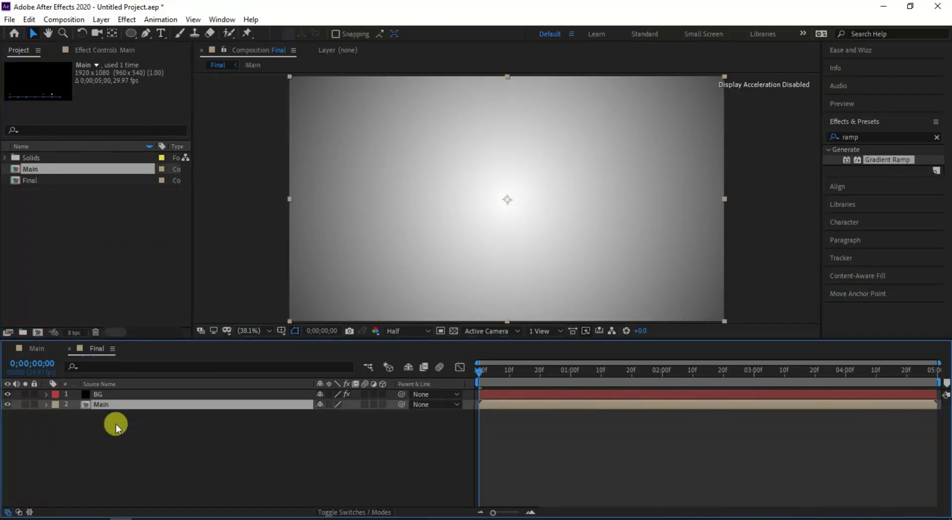
left_click_drag(120, 393, 120, 416)
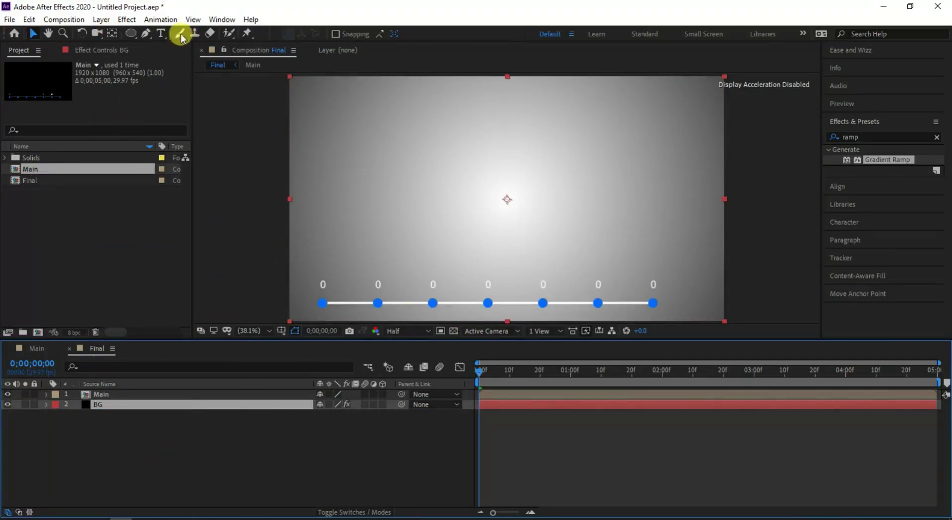
left_click(178, 456)
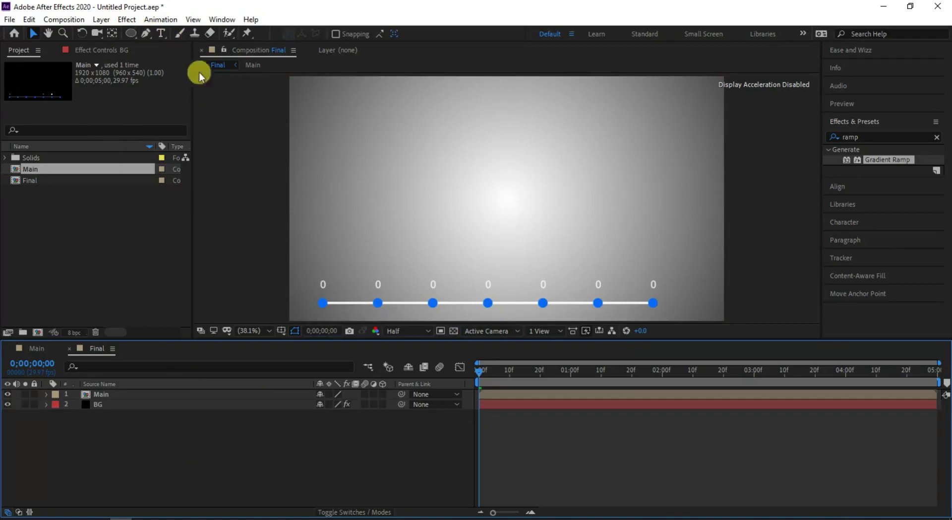
Draw an L-shaped axis path with the Pen tool along the graph's left side and just below its baseline.
left_click(146, 34)
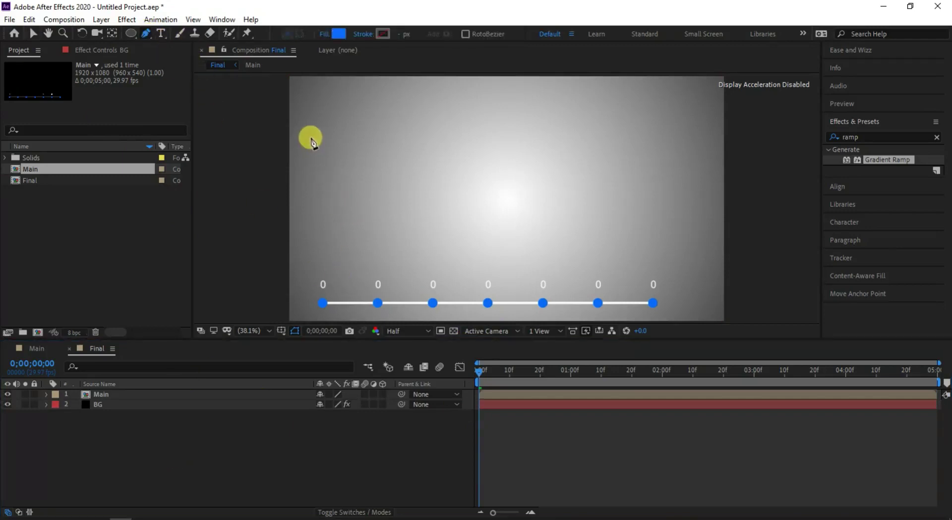
left_click(309, 122)
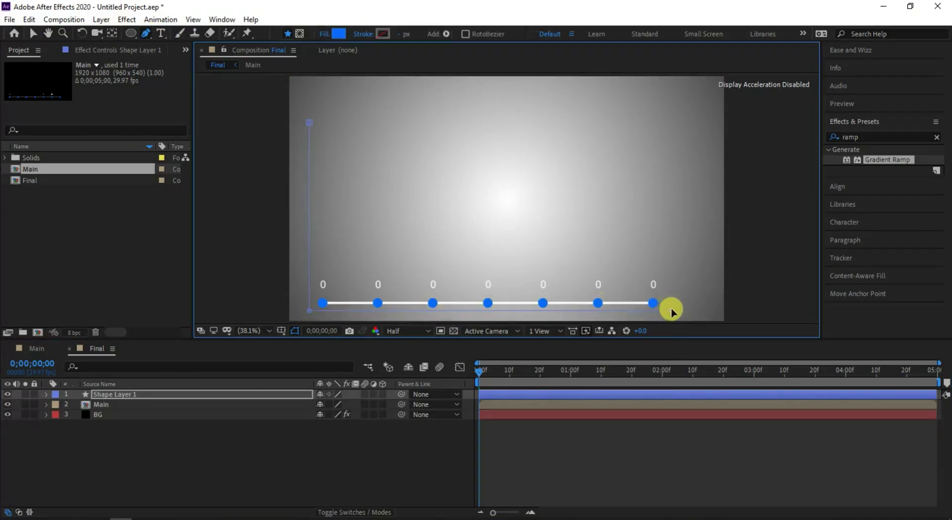
left_click(670, 310)
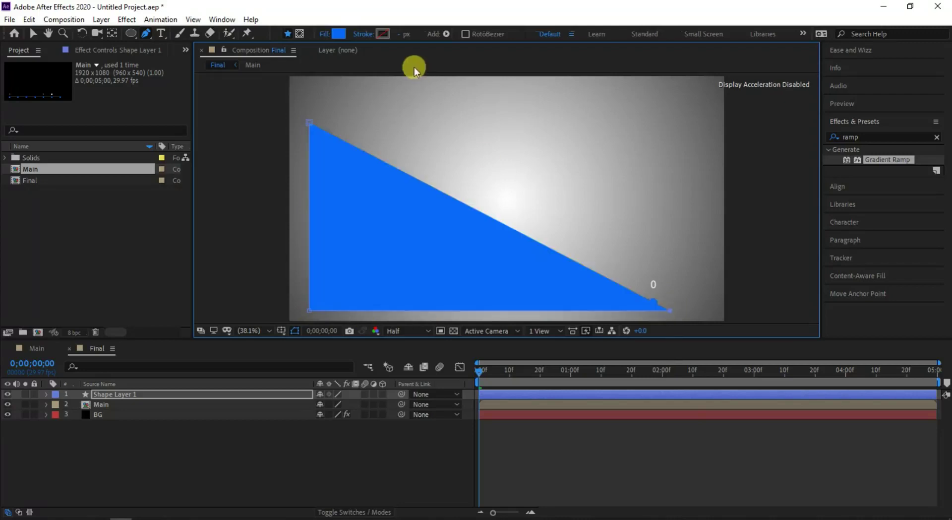
Set the axis shape's fill to None and give it a solid white 10 px stroke.
left_click(323, 34)
left_click(417, 232)
left_click(452, 300)
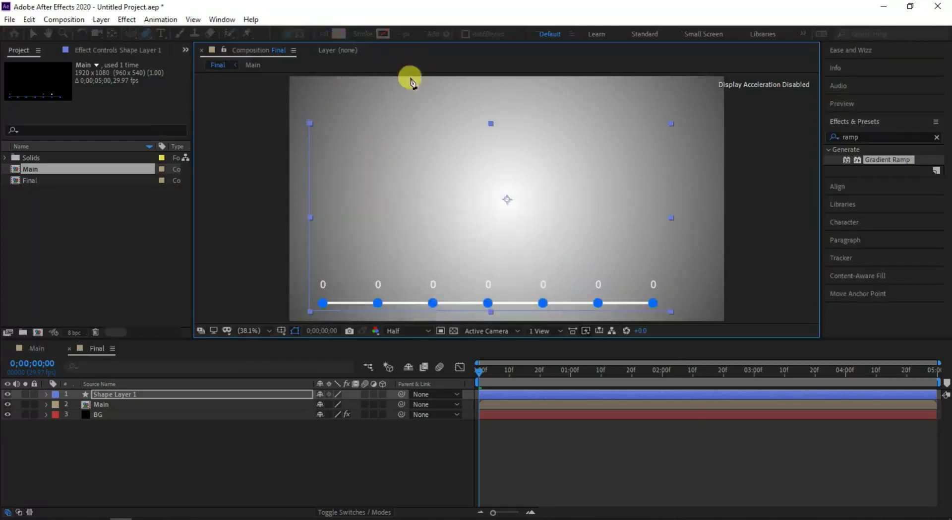
left_click(369, 38)
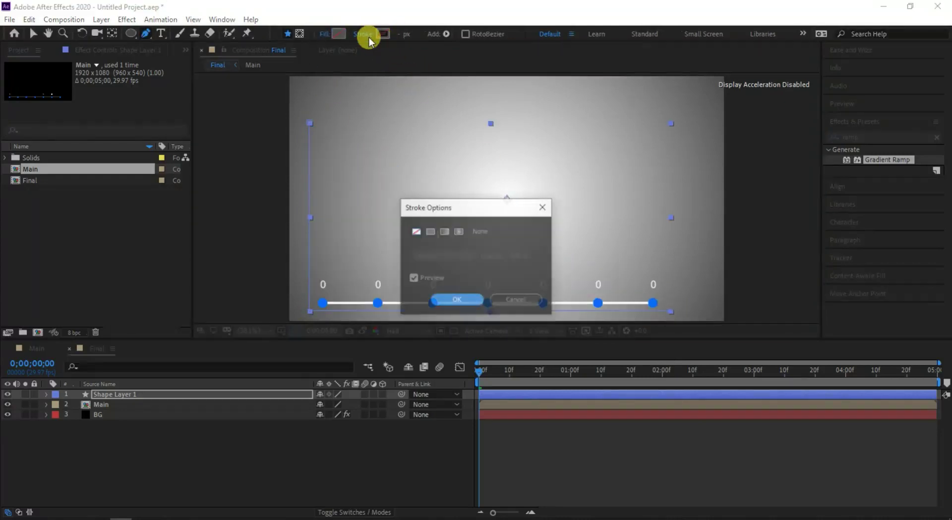
left_click(430, 231)
left_click(447, 301)
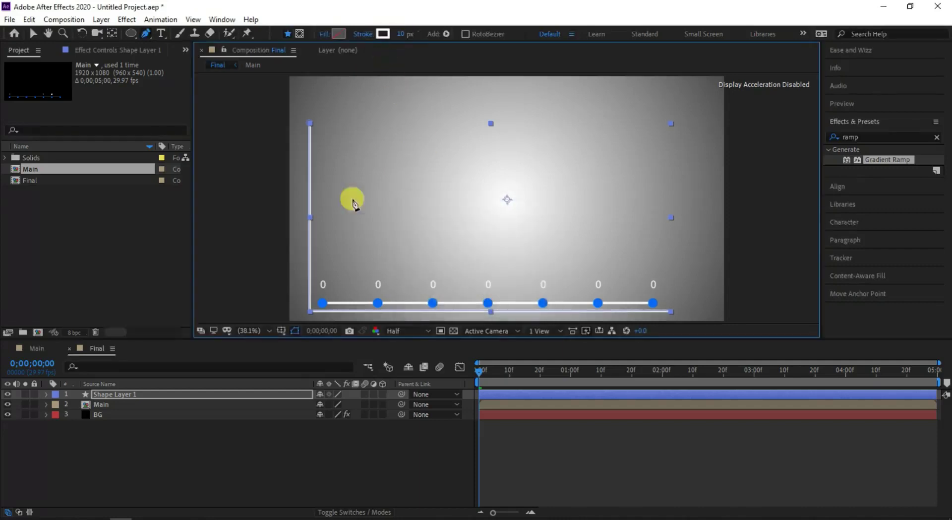
Preview the graph animation with its axes in the Final composition.
left_click(259, 462)
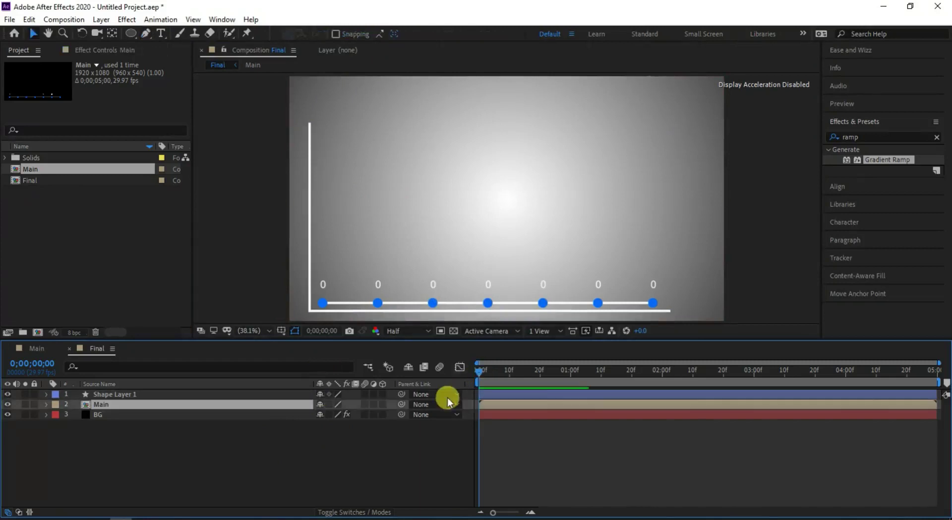
key("space")
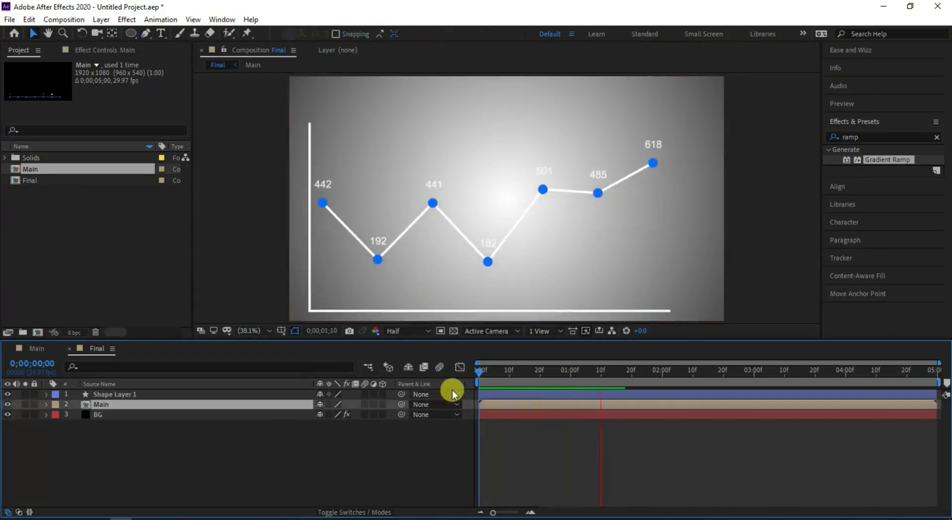
key("space")
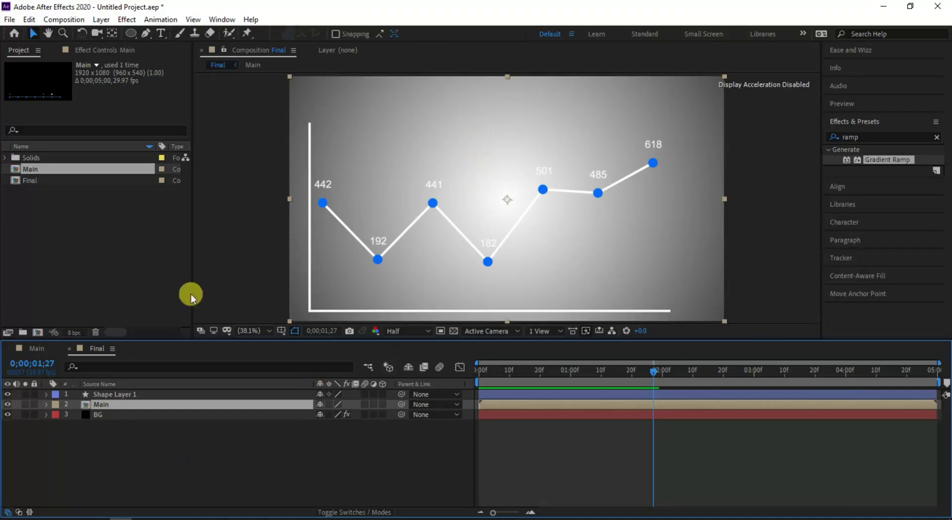
Apply a second, linear Gradient Ramp to the BG layer and remove the original radial one.
left_click(115, 412)
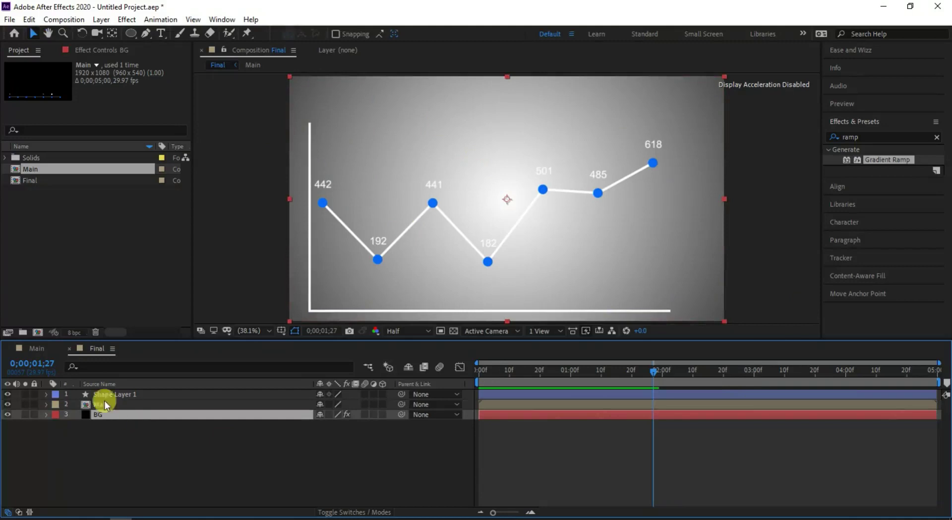
key("ctrl+shift+y")
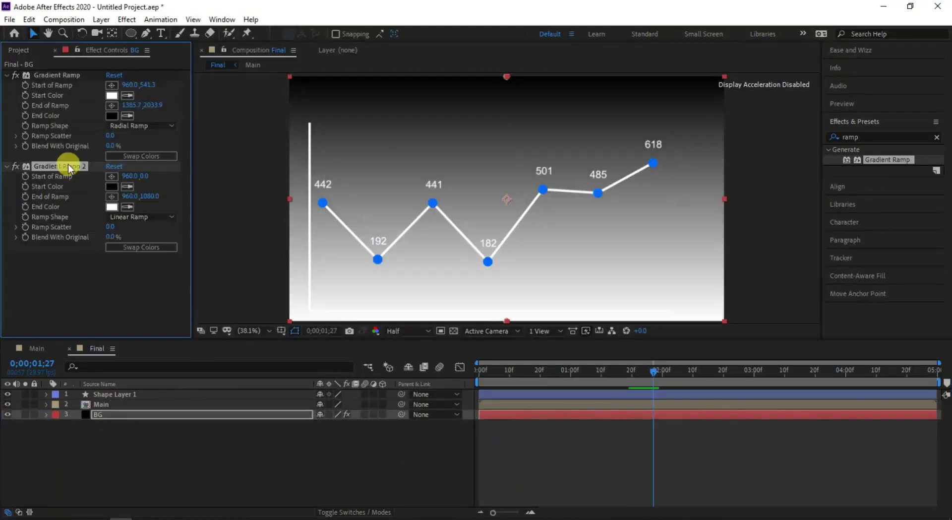
key("Delete")
Set the linear Gradient Ramp's Start Color to light blue and its End Color to dark navy.
left_click(111, 95)
left_click_drag(553, 352, 546, 478)
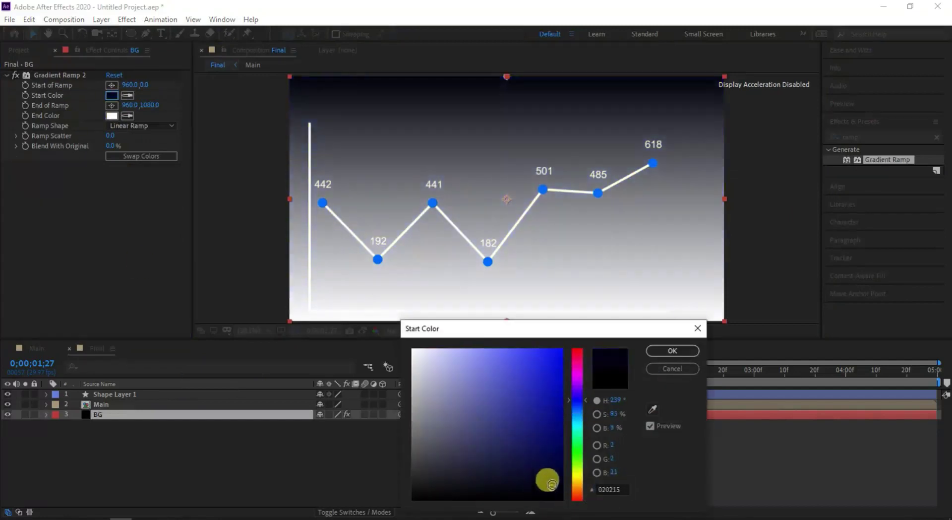
left_click(673, 352)
left_click(500, 346)
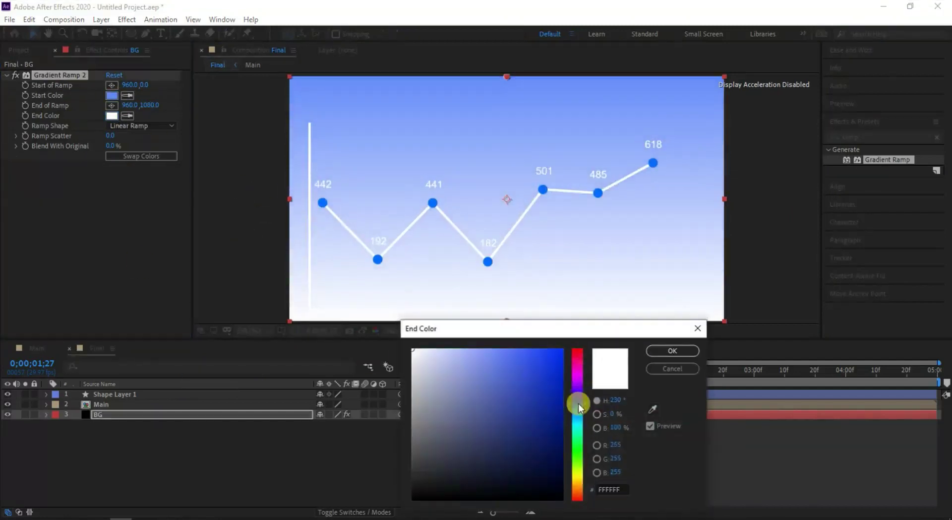
left_click(549, 474)
left_click(672, 351)
left_click(99, 396)
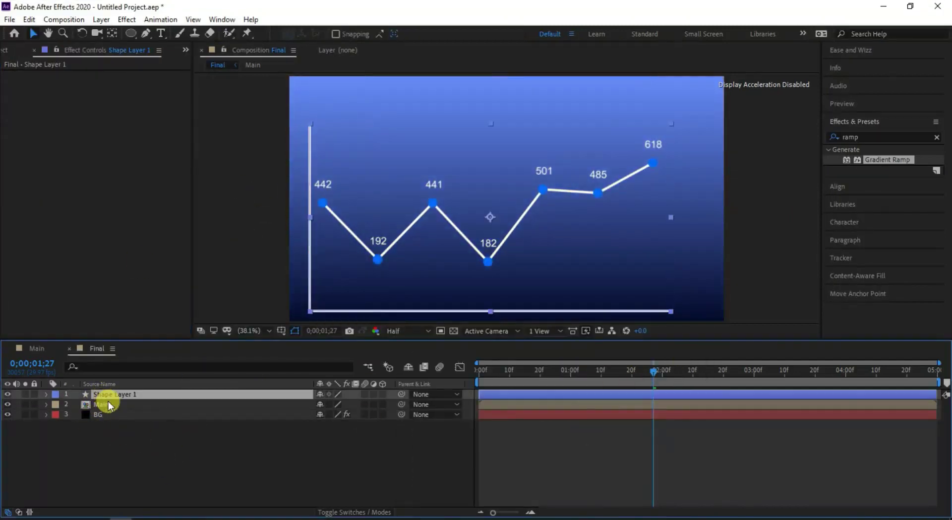
key("Delete")
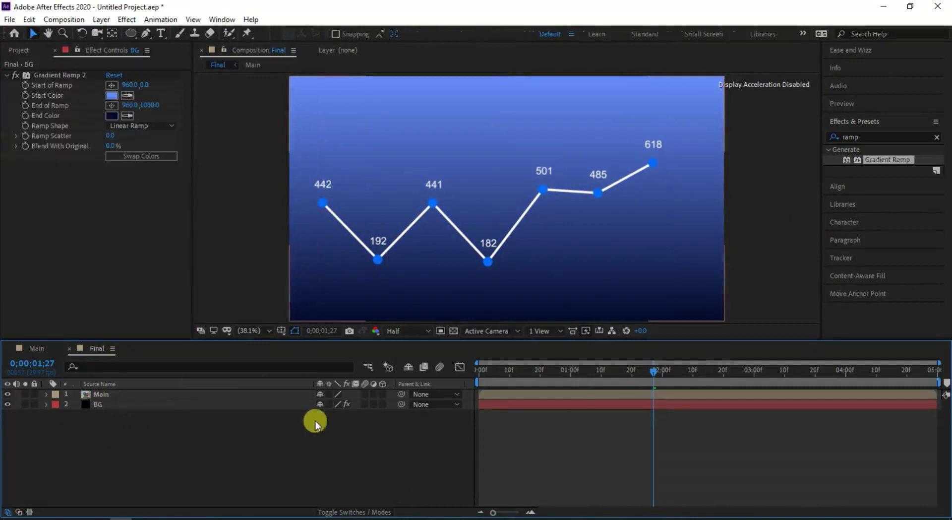
key("ctrl+z")
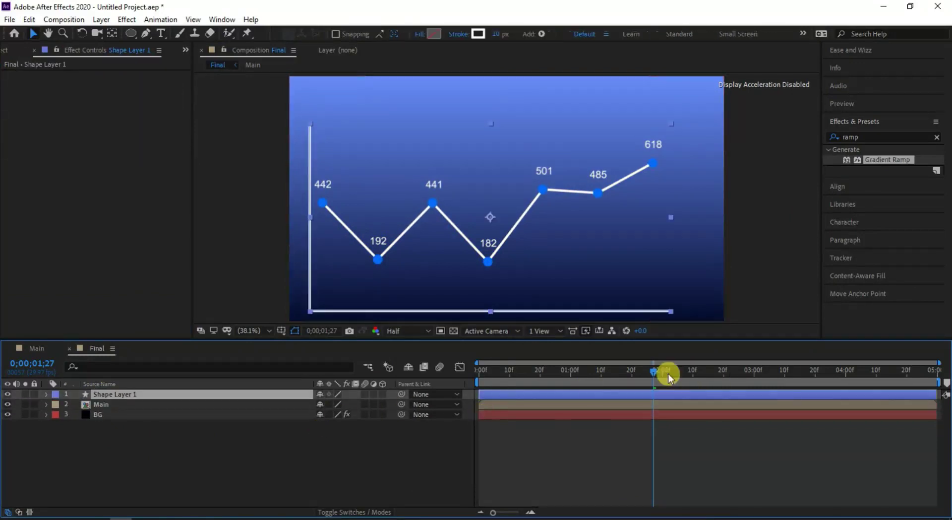
Play the Final composition from 0;00;00;00 to check the graph over the blue gradient.
left_click_drag(652, 373, 457, 382)
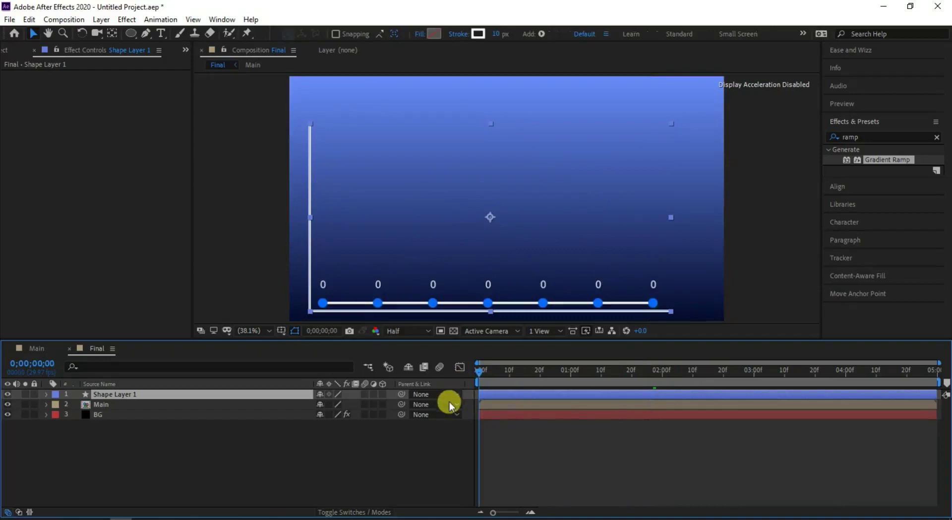
key("space")
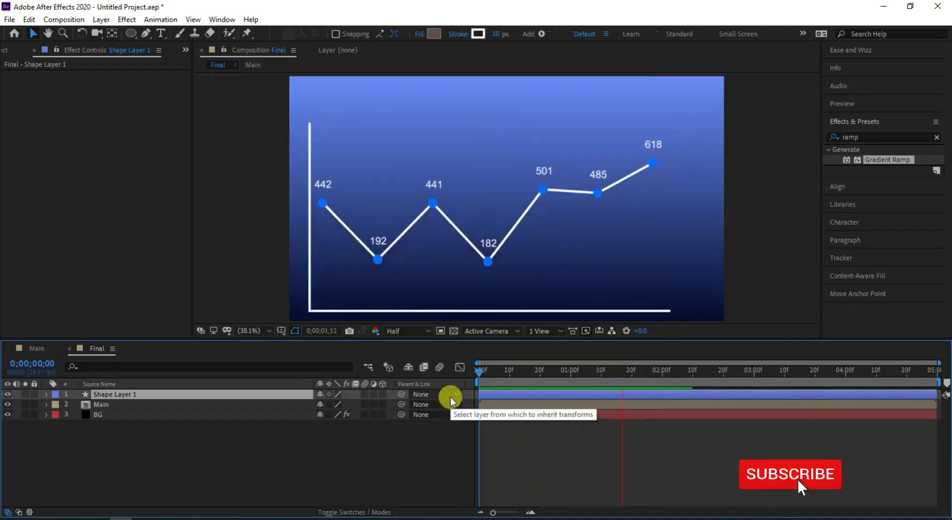